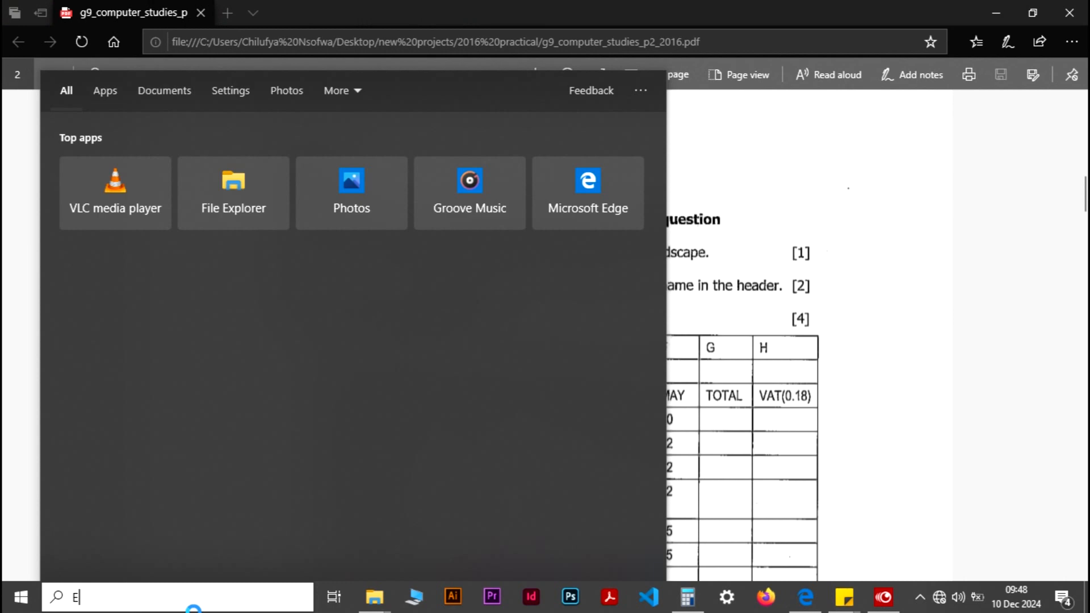
Launch Excel 2016 in a maximized window and create a new blank workbook.
type("CE")
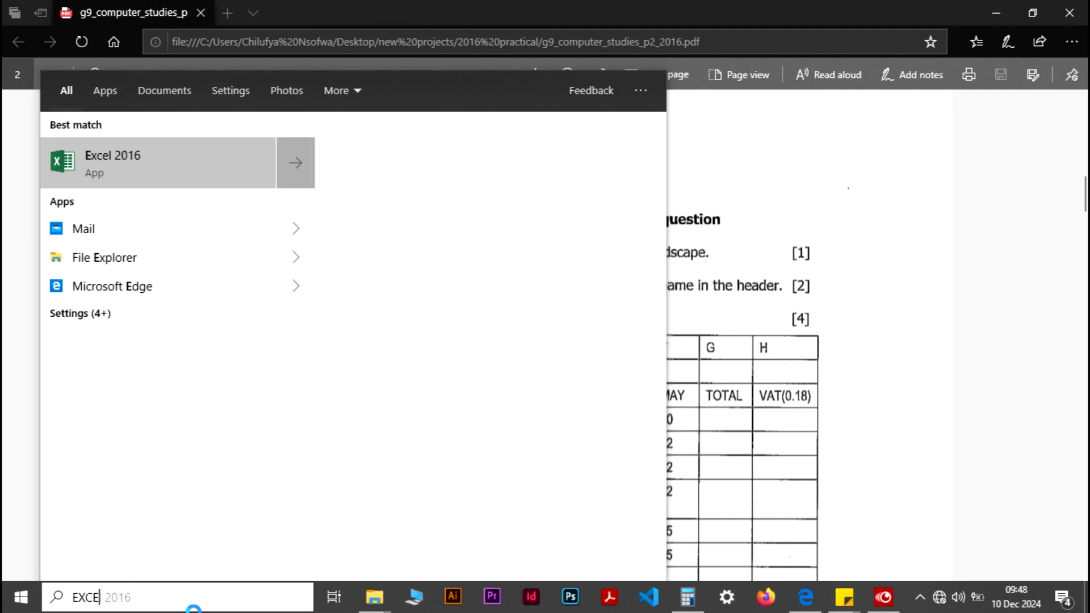
type("L")
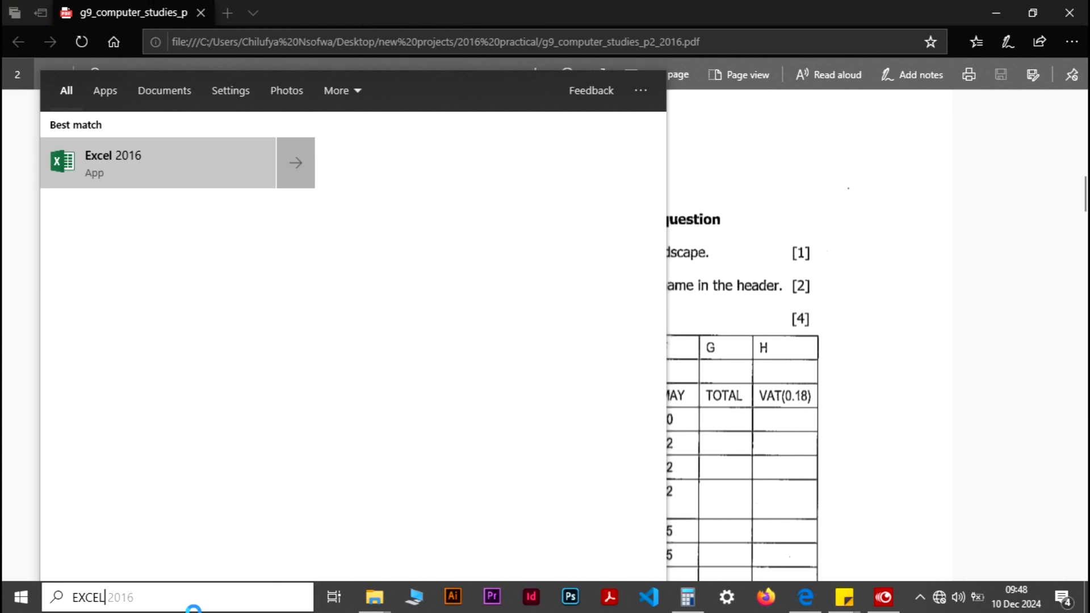
key("Return")
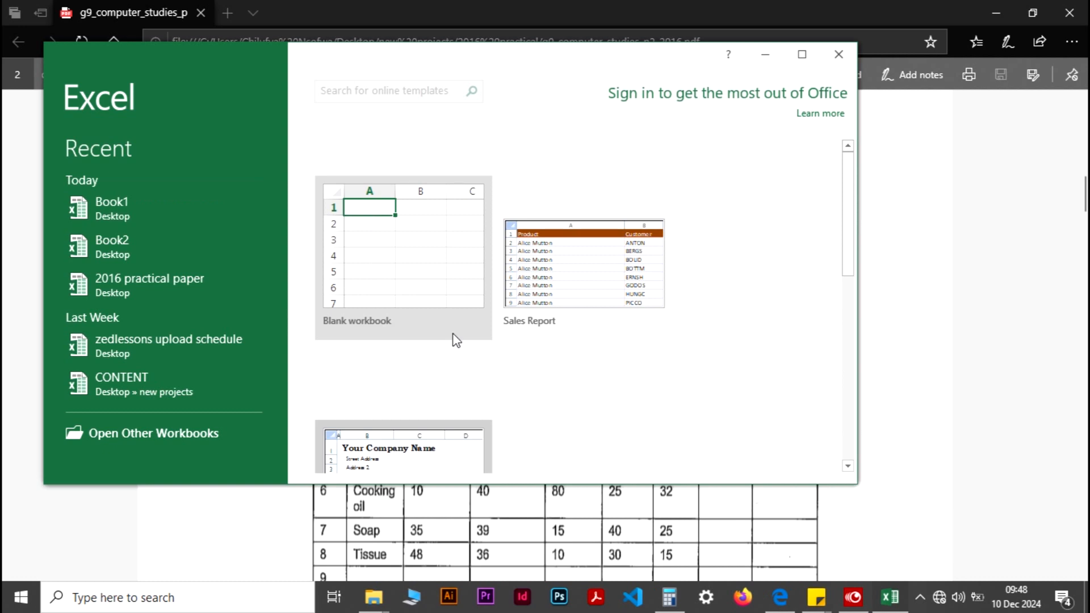
left_click(788, 57)
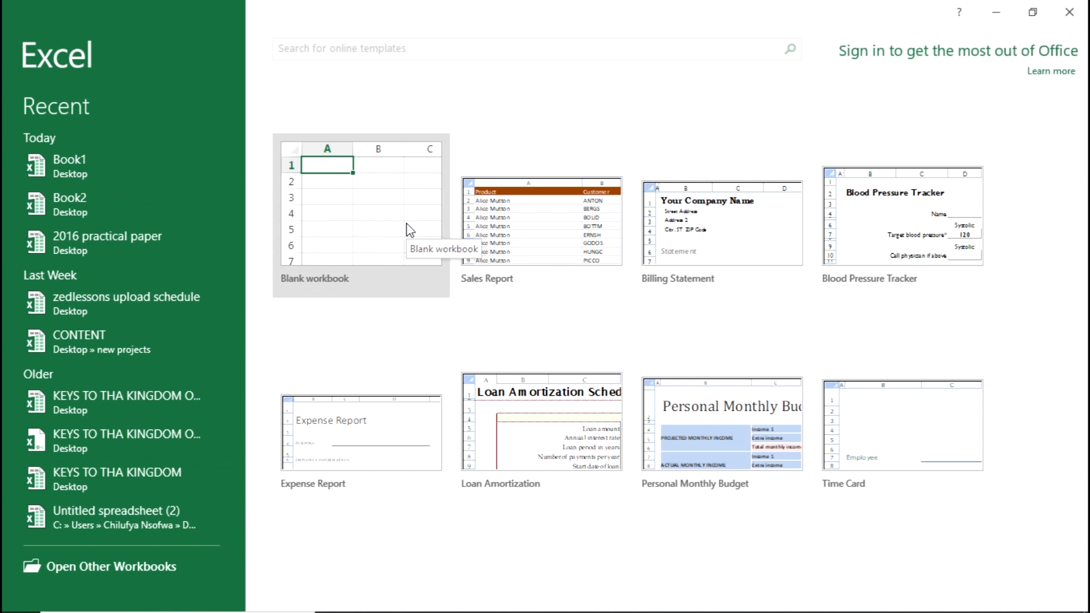
left_click(406, 230)
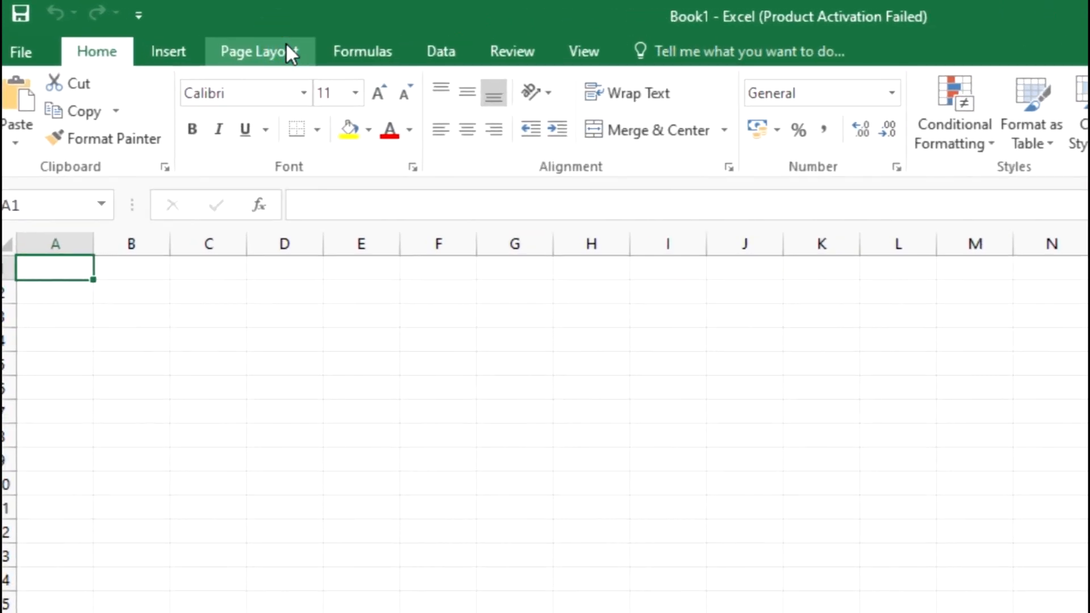
Set the worksheet's page orientation to Landscape.
left_click(286, 45)
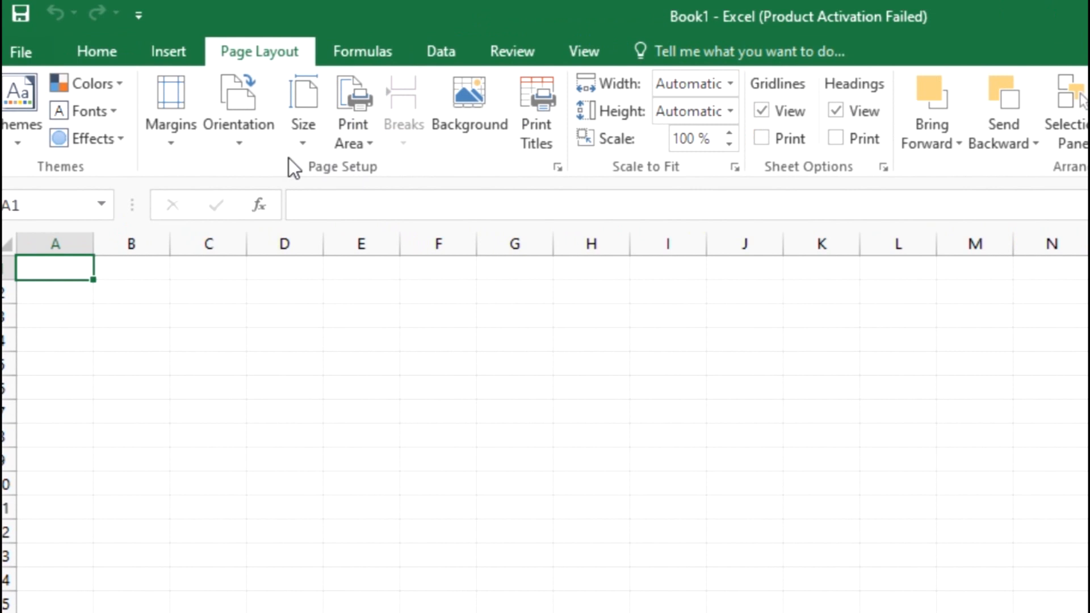
left_click(248, 127)
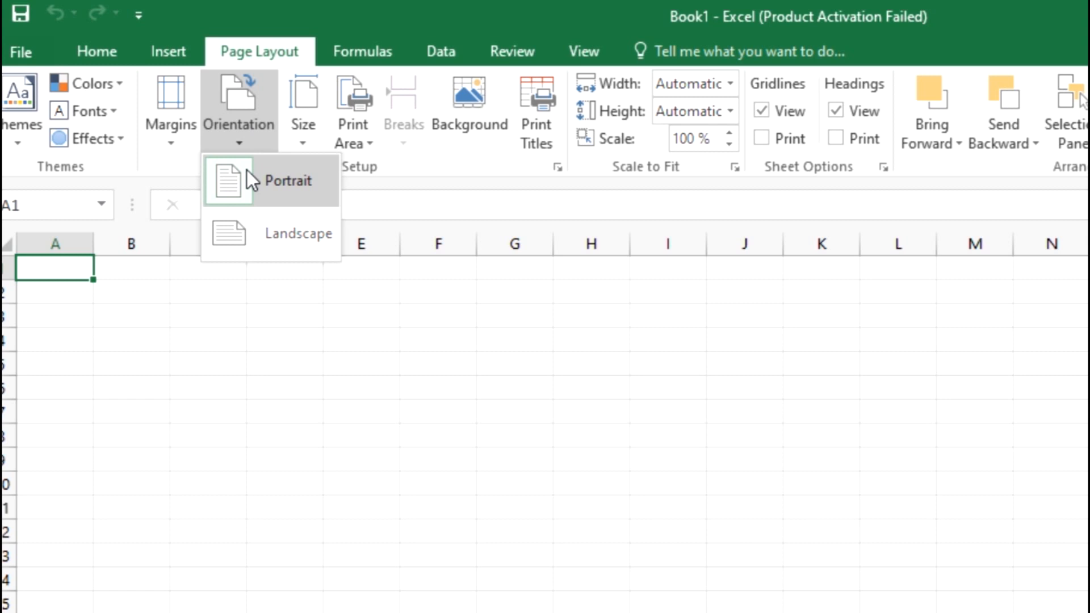
left_click(243, 235)
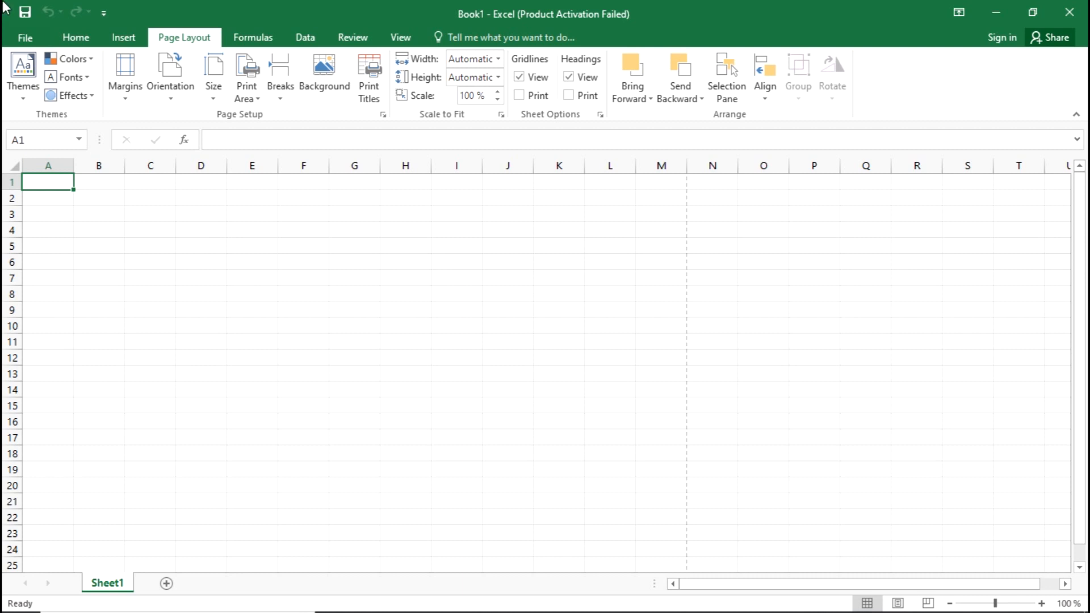
Save the workbook in the Documents folder under the file name EXCEL PART 1, without replacing the existing Book1 file.
left_click(28, 38)
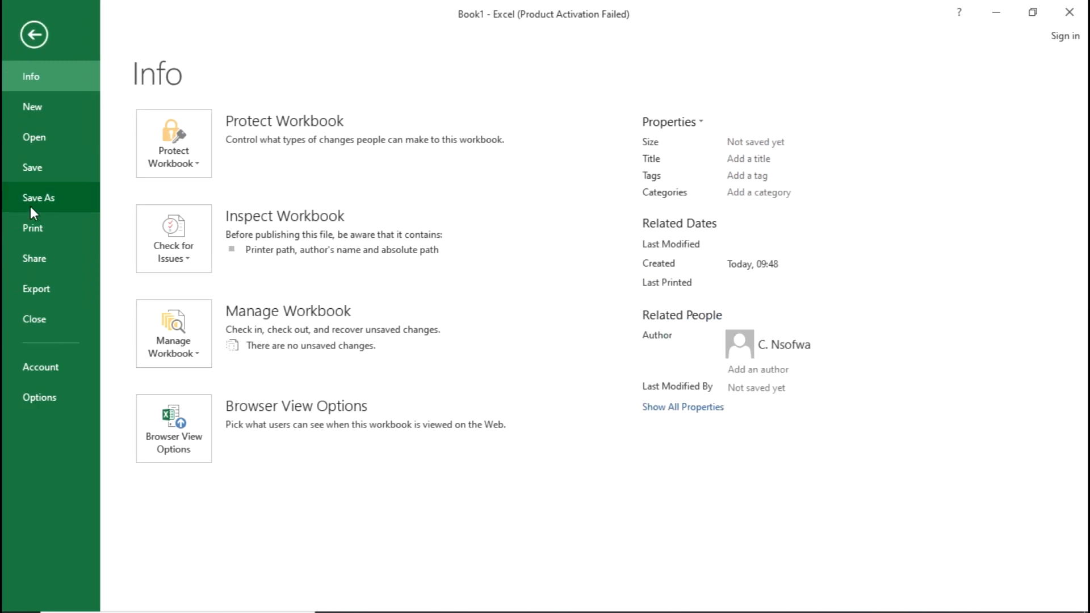
left_click(51, 194)
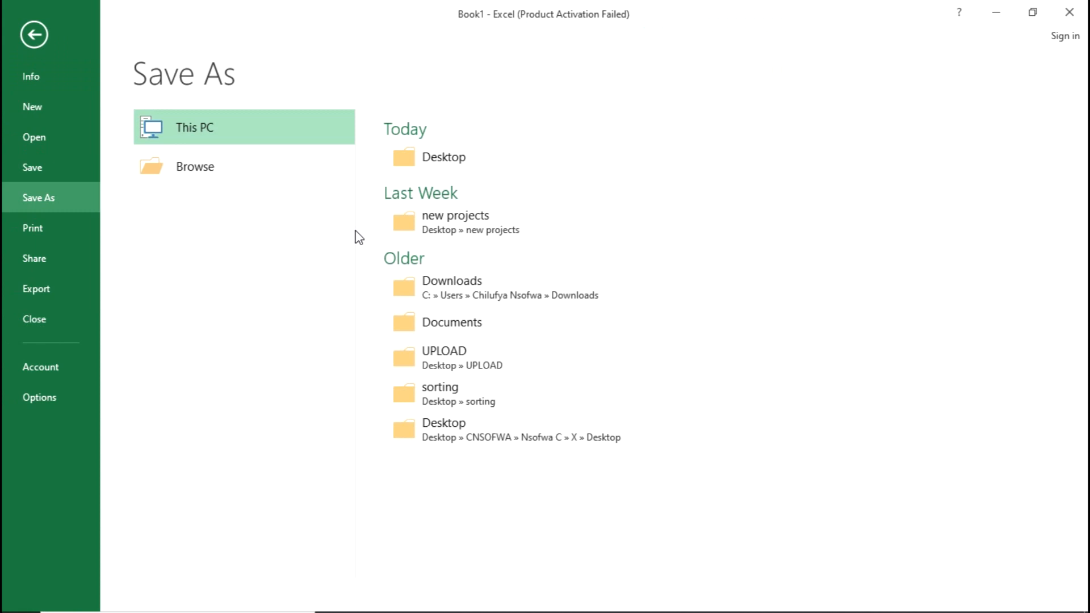
left_click(468, 328)
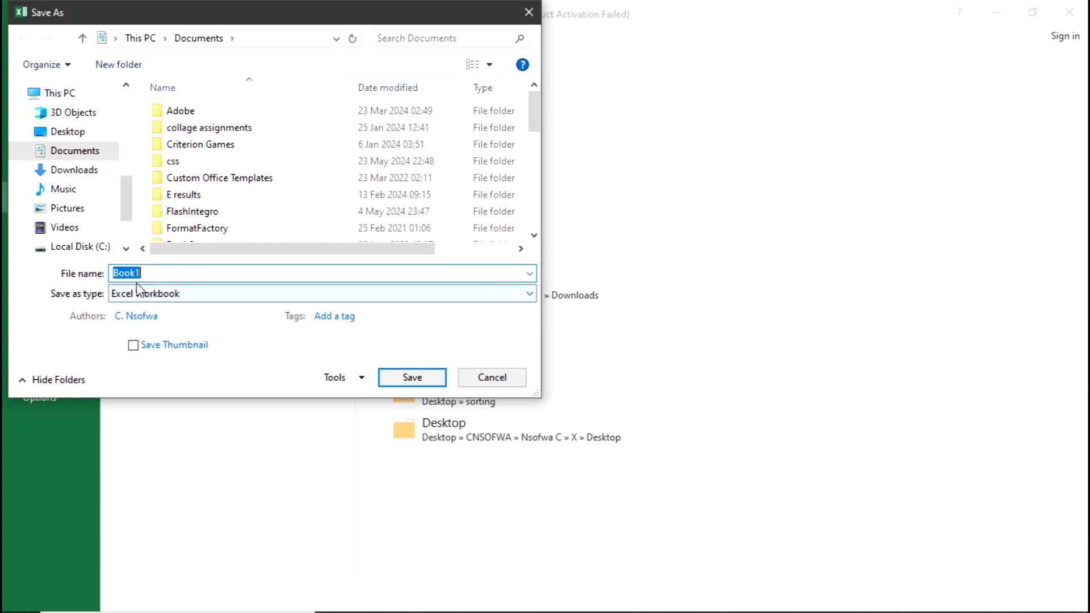
left_click(406, 378)
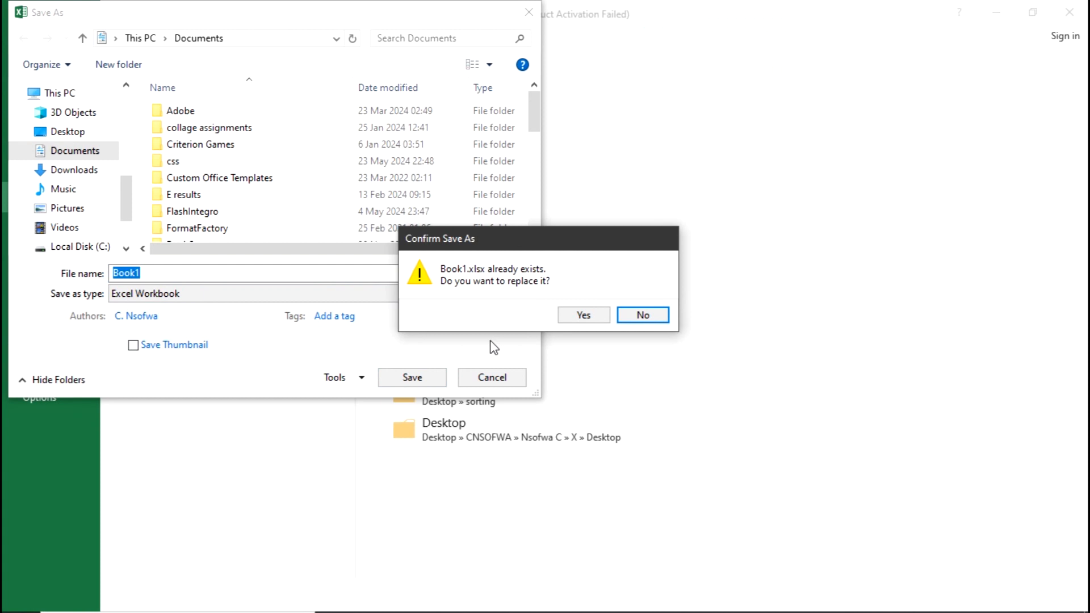
left_click(644, 316)
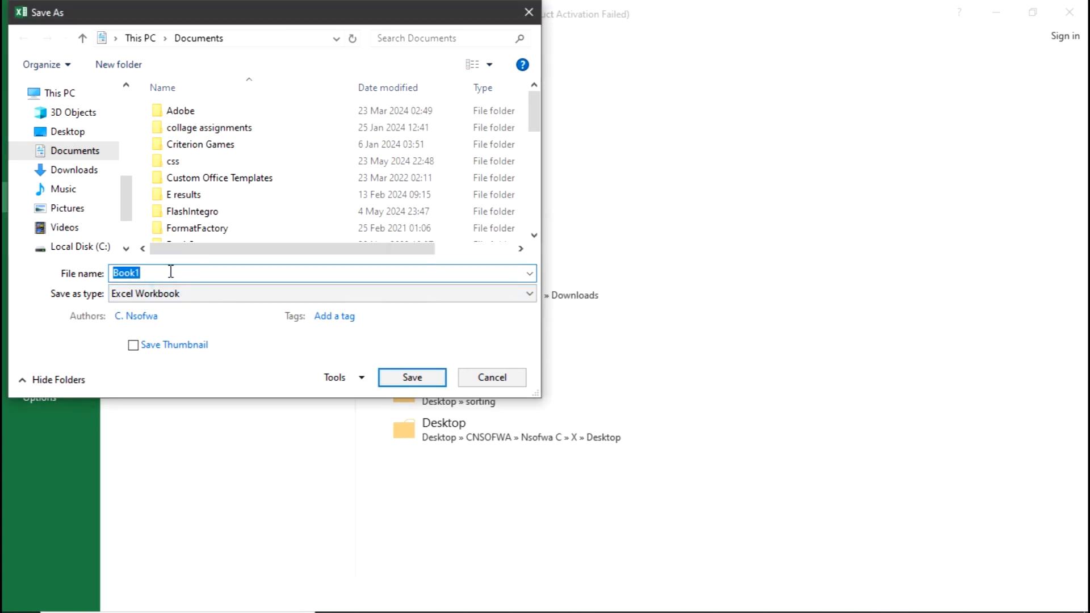
key("BackSpace")
type("P")
key("BackSpace")
type("EXCEL PART 1")
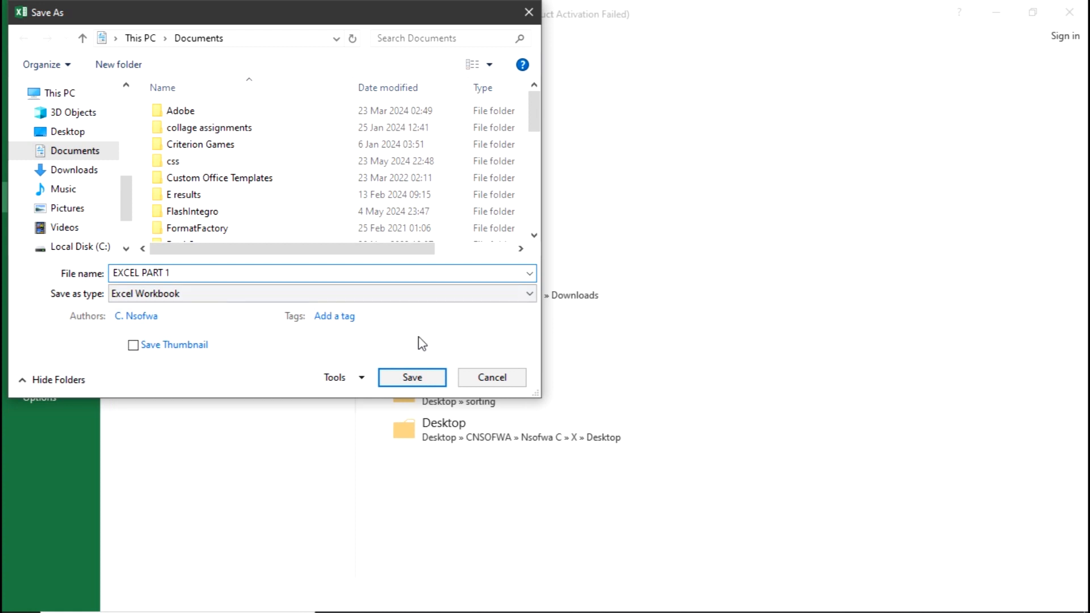
left_click(419, 382)
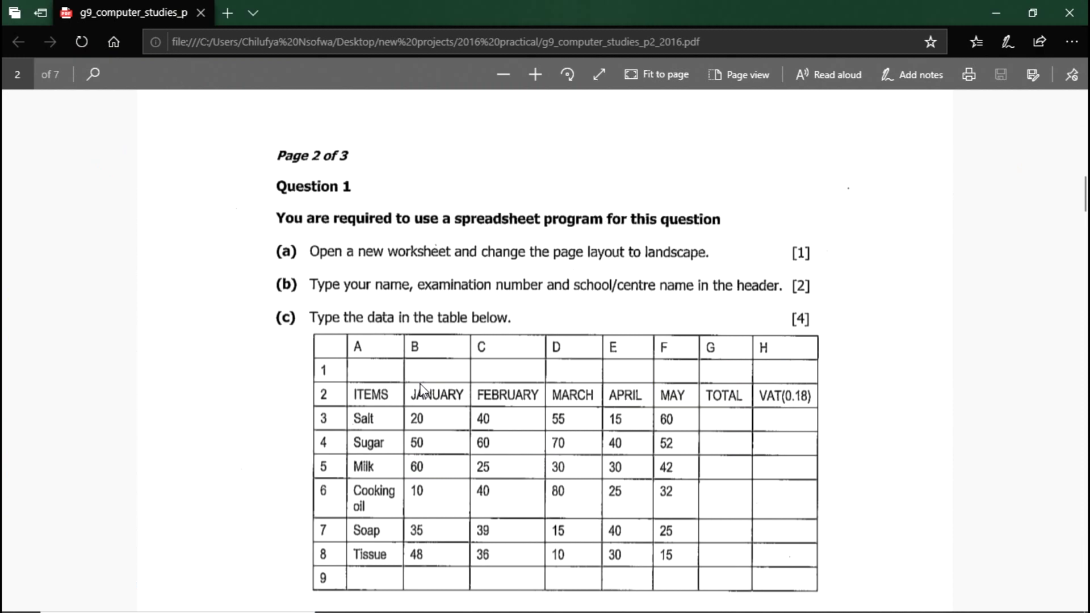
Review question (b) in the exam PDF, switch back to Excel and insert a page header on the sheet.
scroll(530, 216, "down", 2)
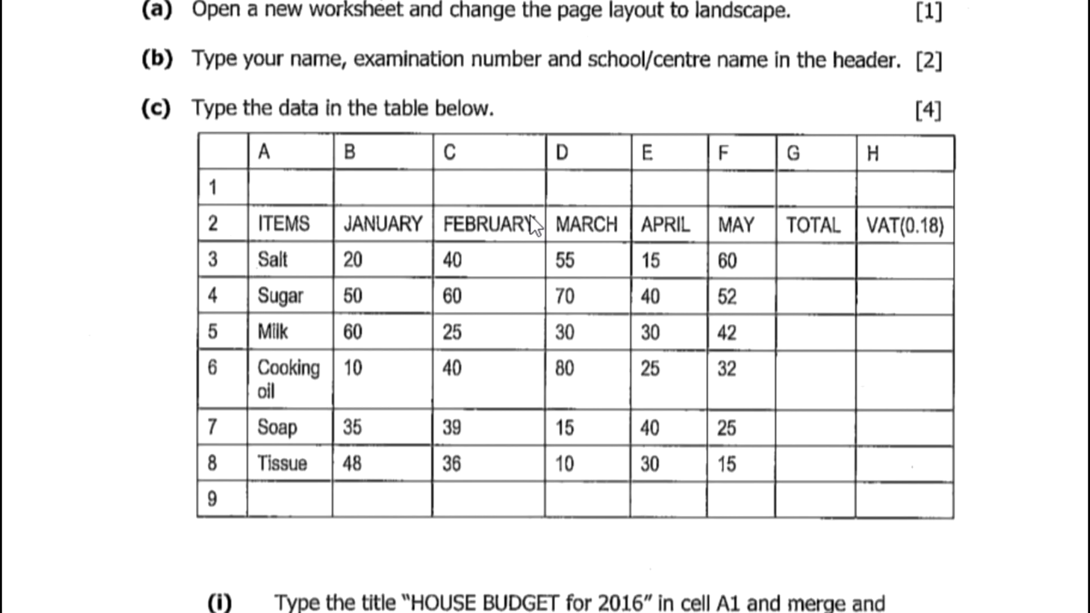
scroll(411, 93, "up", 2)
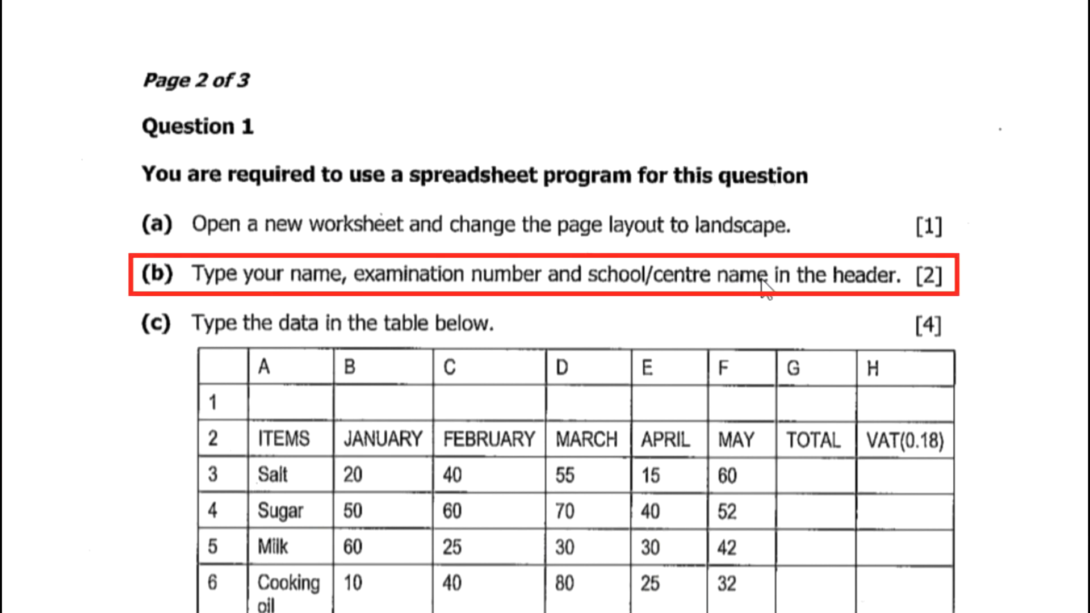
key("alt+Tab")
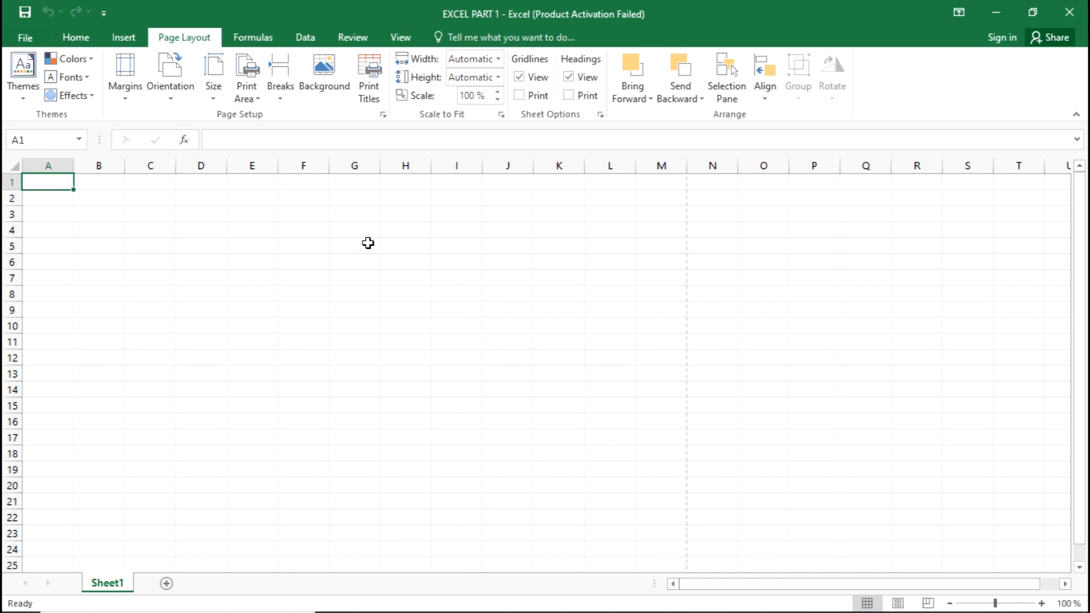
left_click(140, 40)
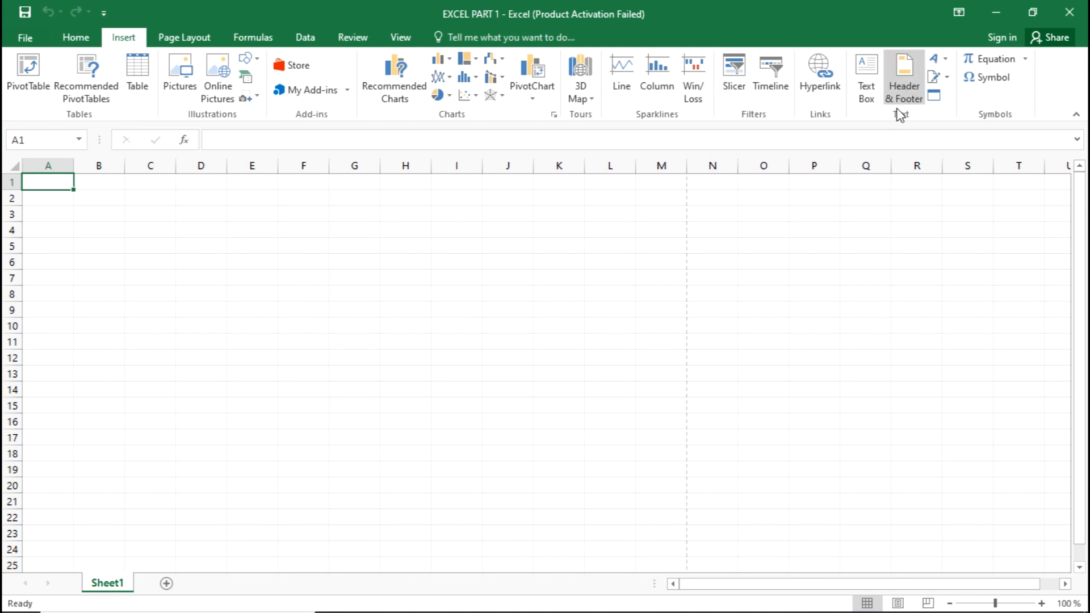
left_click(904, 74)
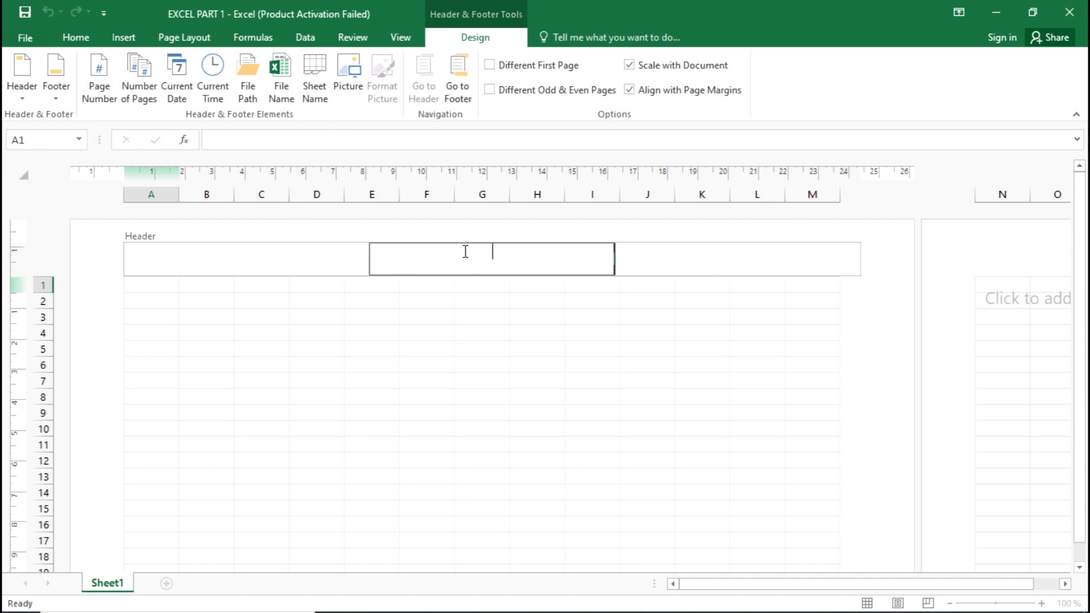
Leave the empty header and change the sheet to Normal view and back to Page Layout view.
left_click(78, 37)
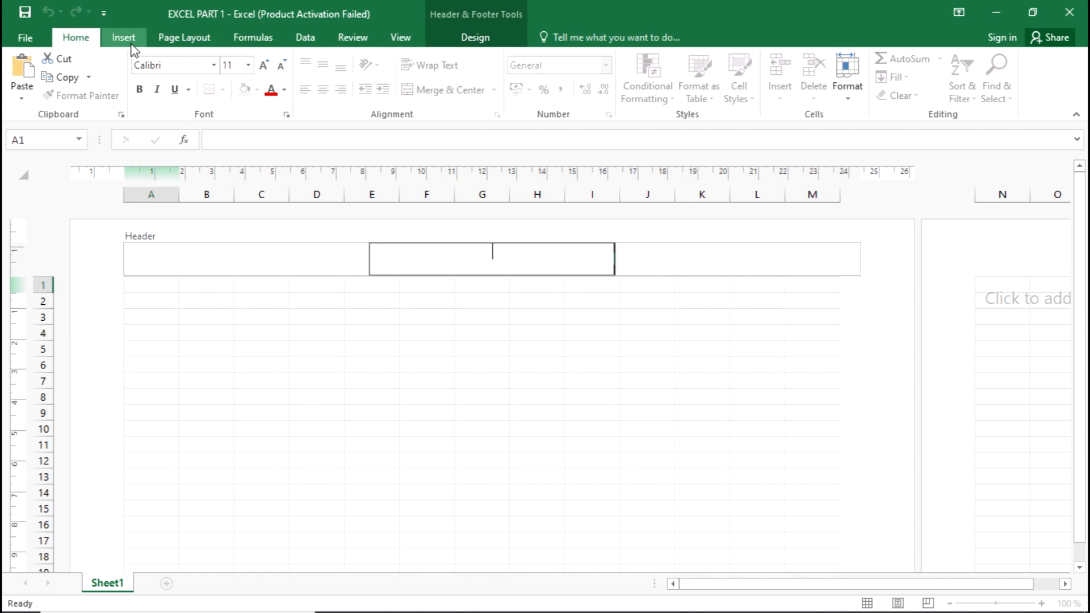
left_click(559, 381)
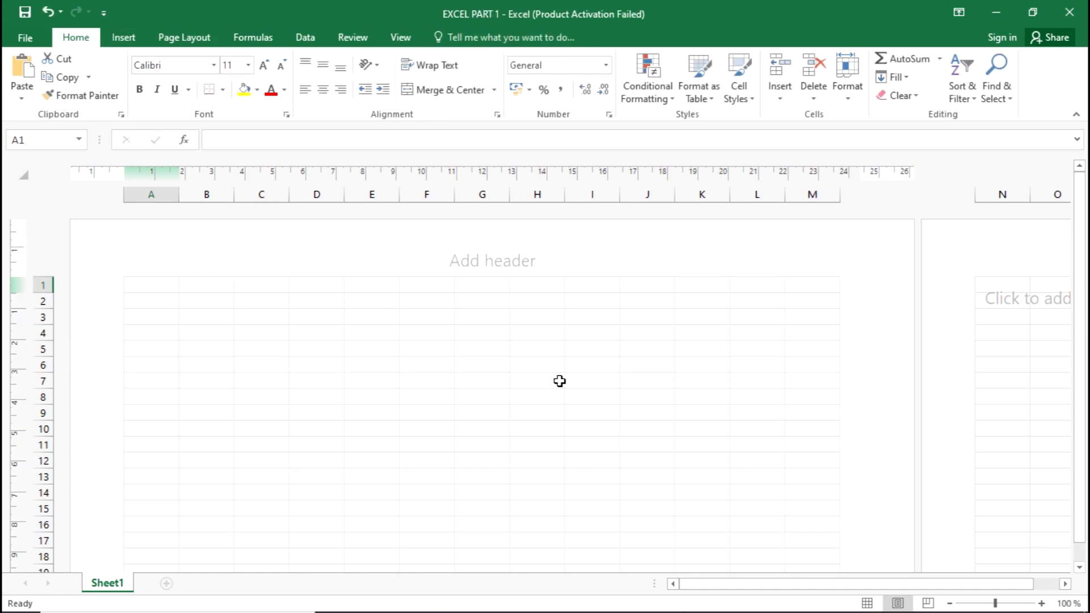
left_click(866, 603)
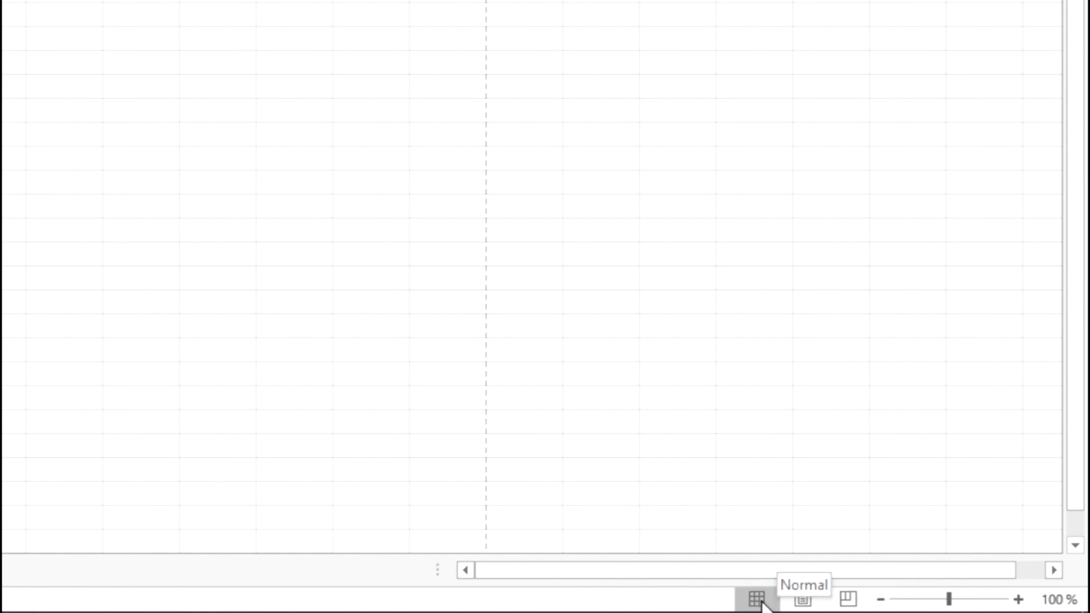
left_click(800, 600)
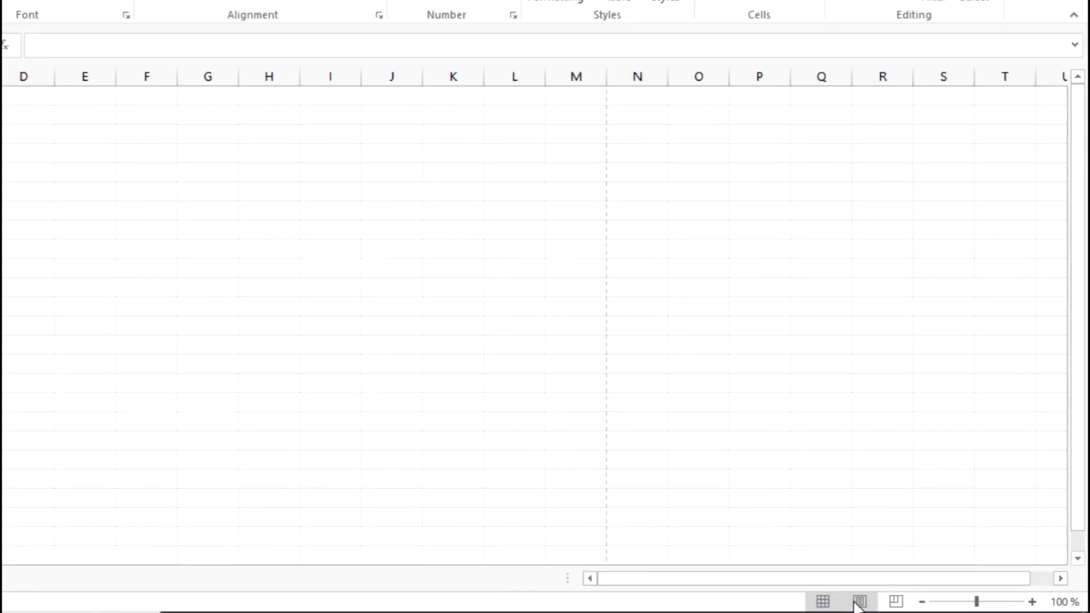
left_click(894, 605)
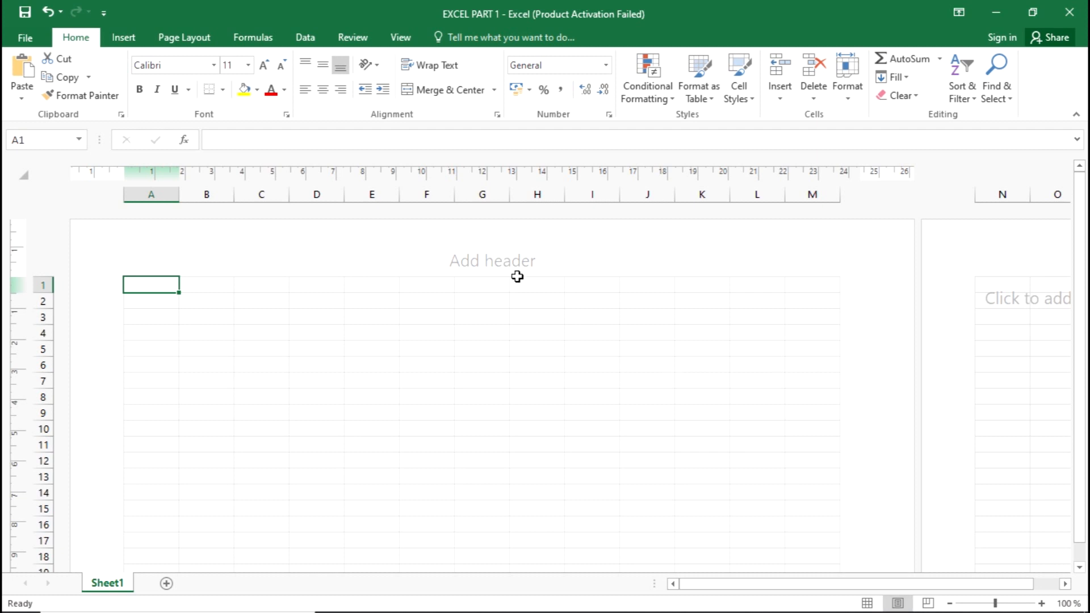
Recheck question (b) in the exam PDF and enter the candidate's full name in the center section of the Excel page header.
key("alt+Tab")
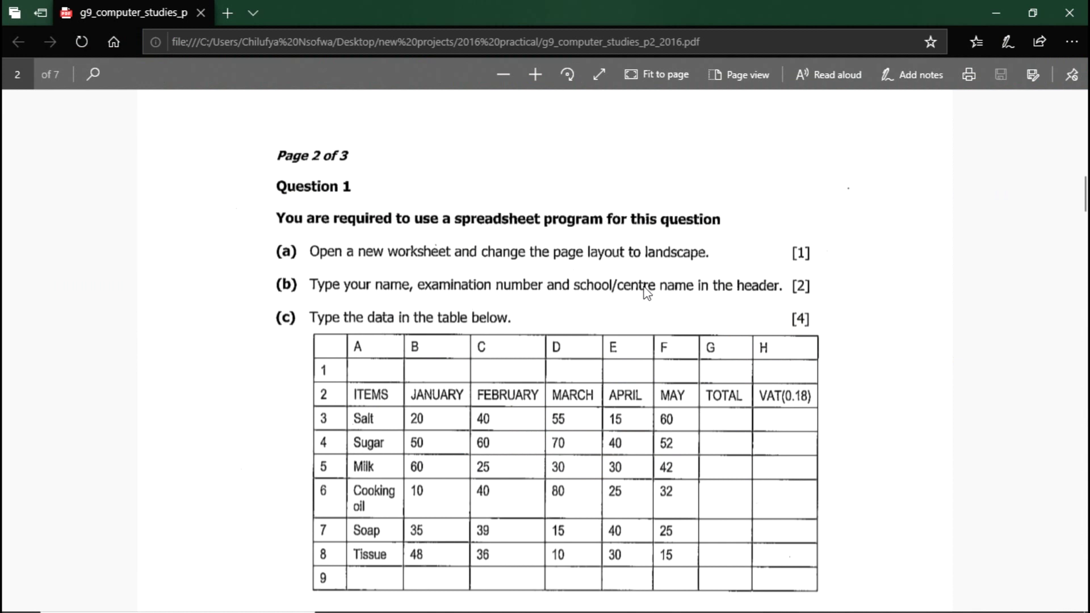
key("alt+Tab")
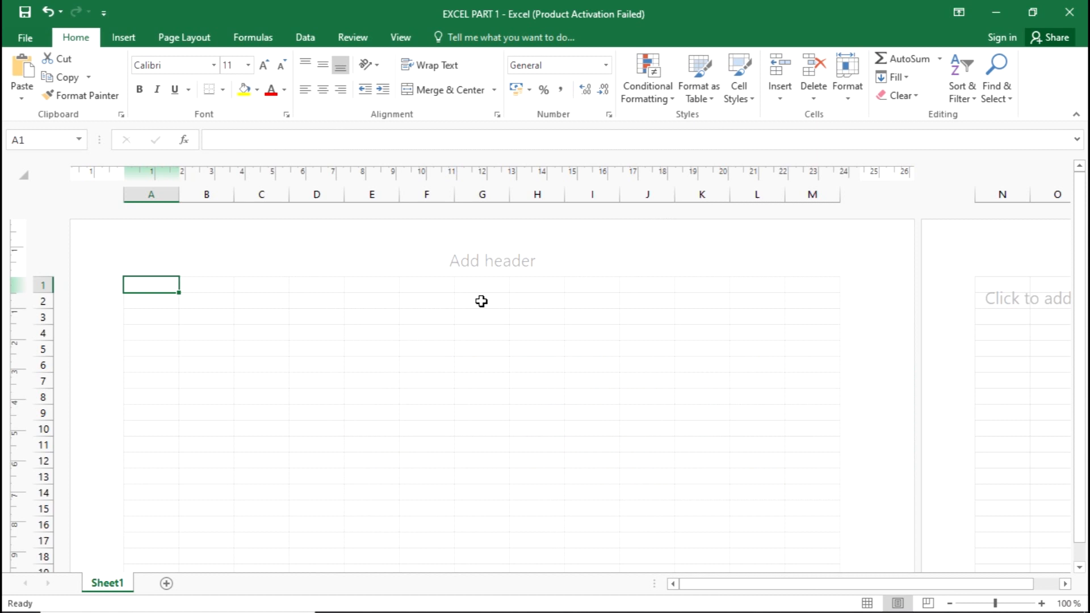
left_click(479, 253)
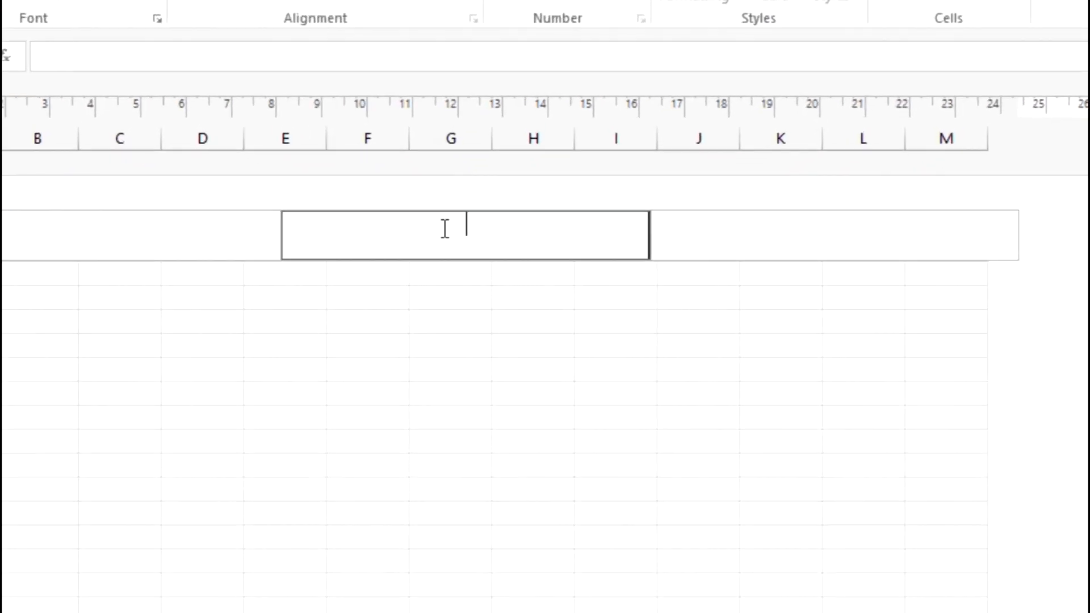
type("c")
key("BackSpace")
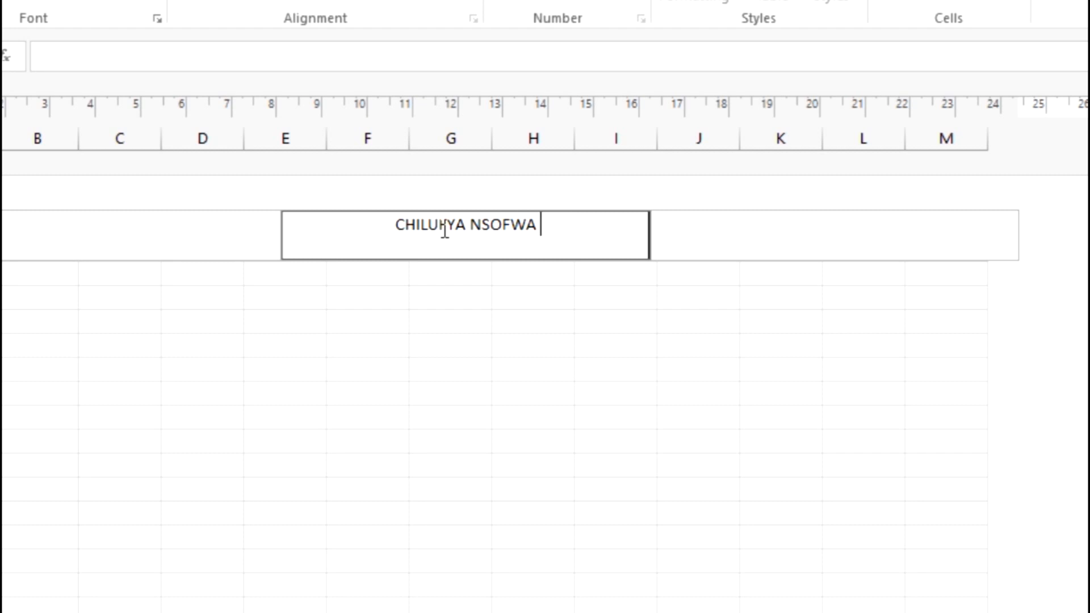
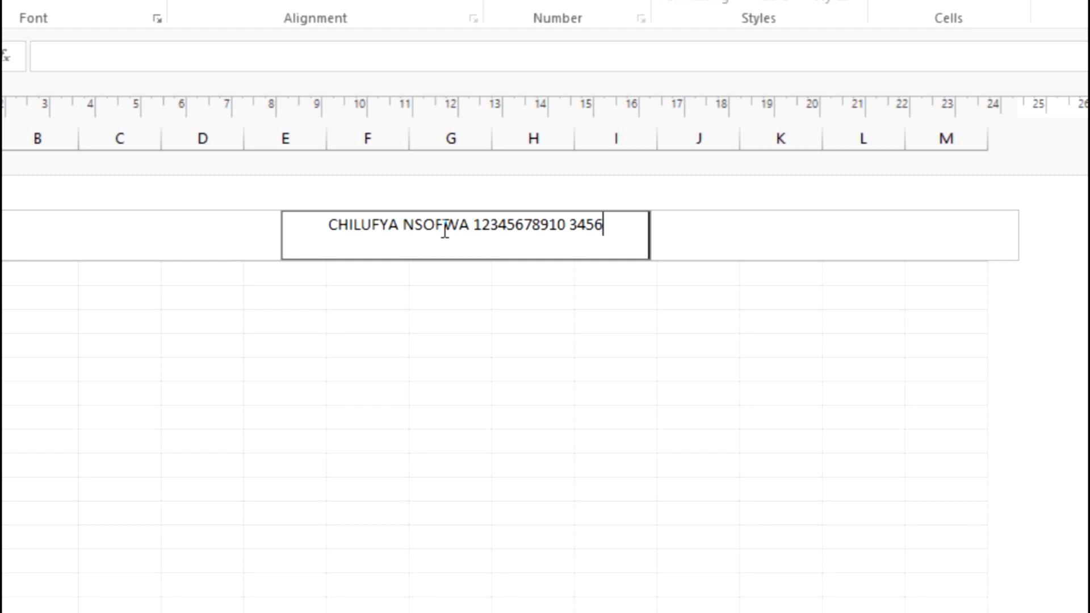
Add the examination number and the school/centre number after the name in the header, and finish editing the header.
left_click(175, 314)
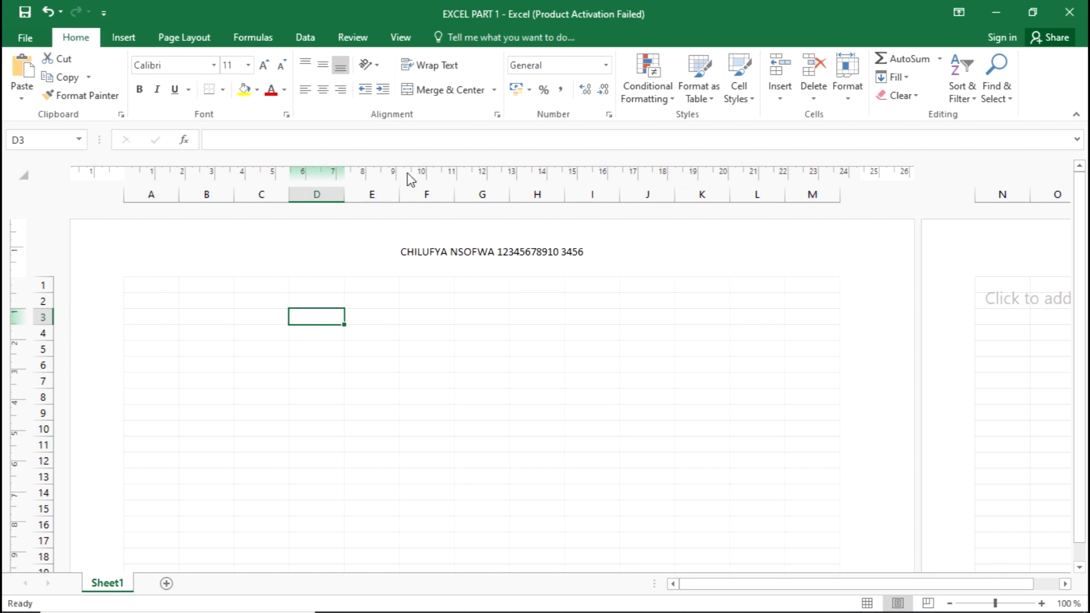
left_click(866, 603)
Reopen the page header to check its text, leave it unchanged and return the worksheet to Normal view.
left_click(579, 264)
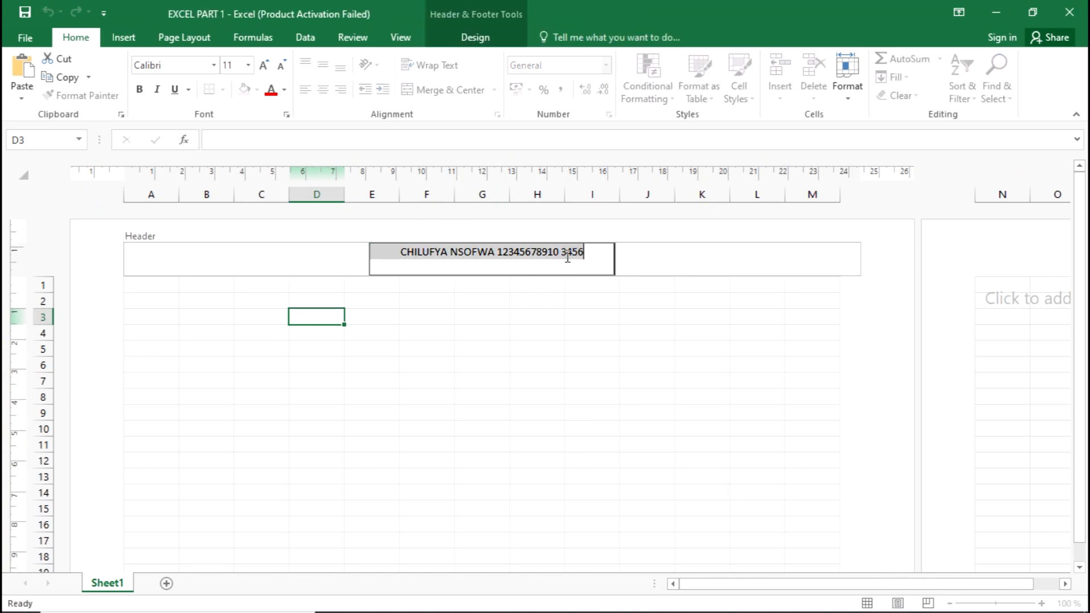
left_click(576, 260)
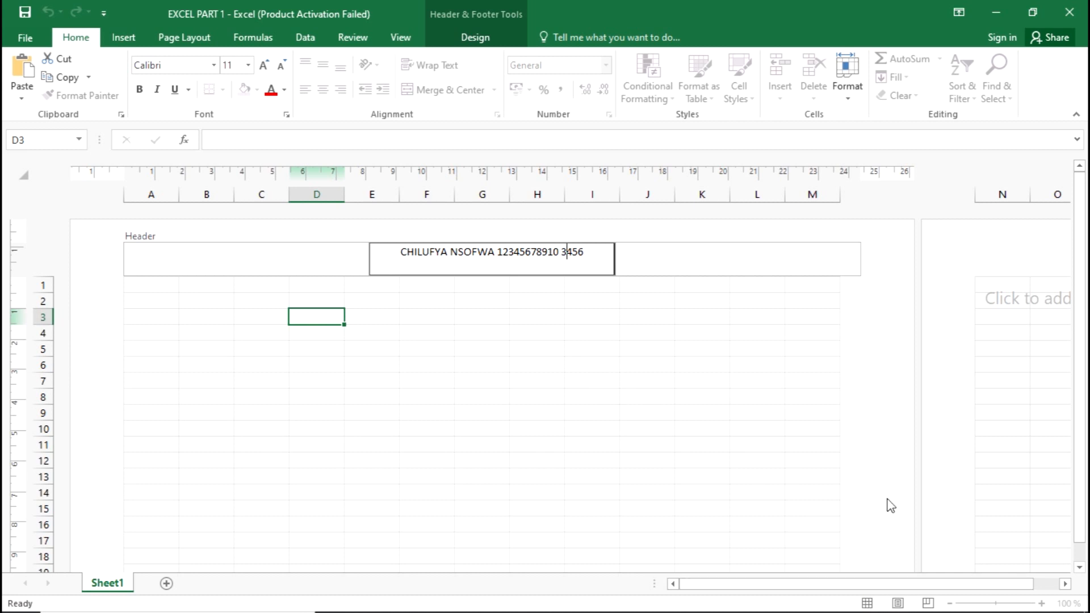
left_click(267, 288)
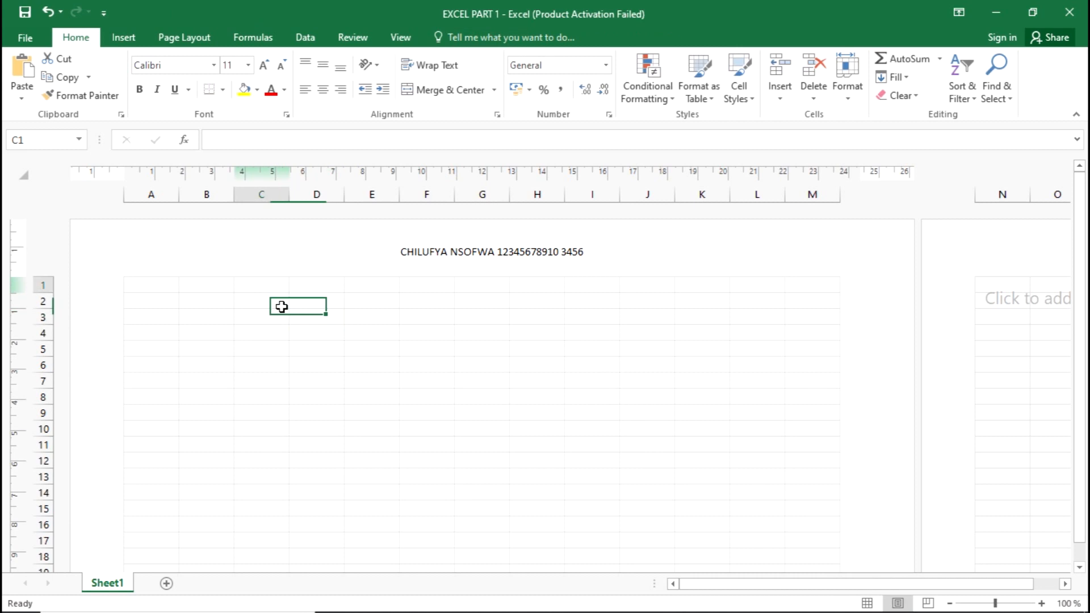
left_click(867, 602)
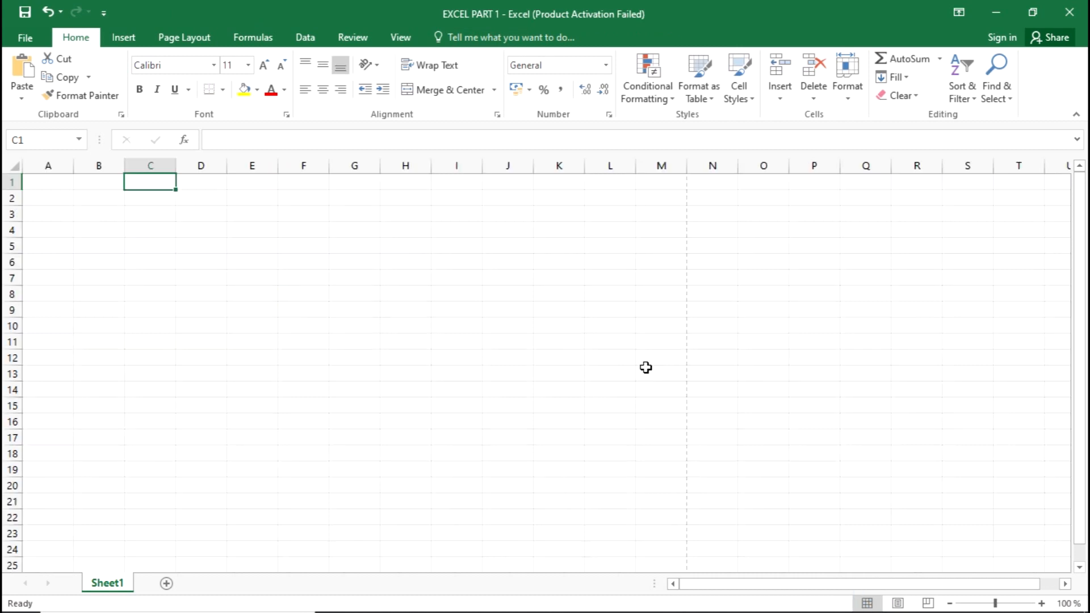
left_click(215, 237)
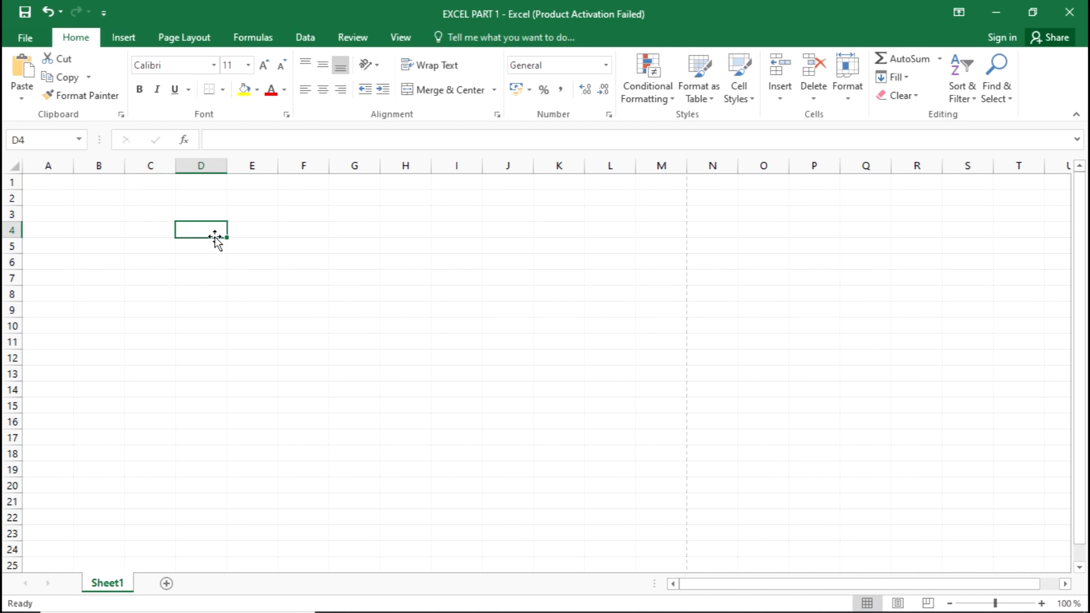
Switch to the exam PDF and review the data table required by question (c).
key("alt+Tab")
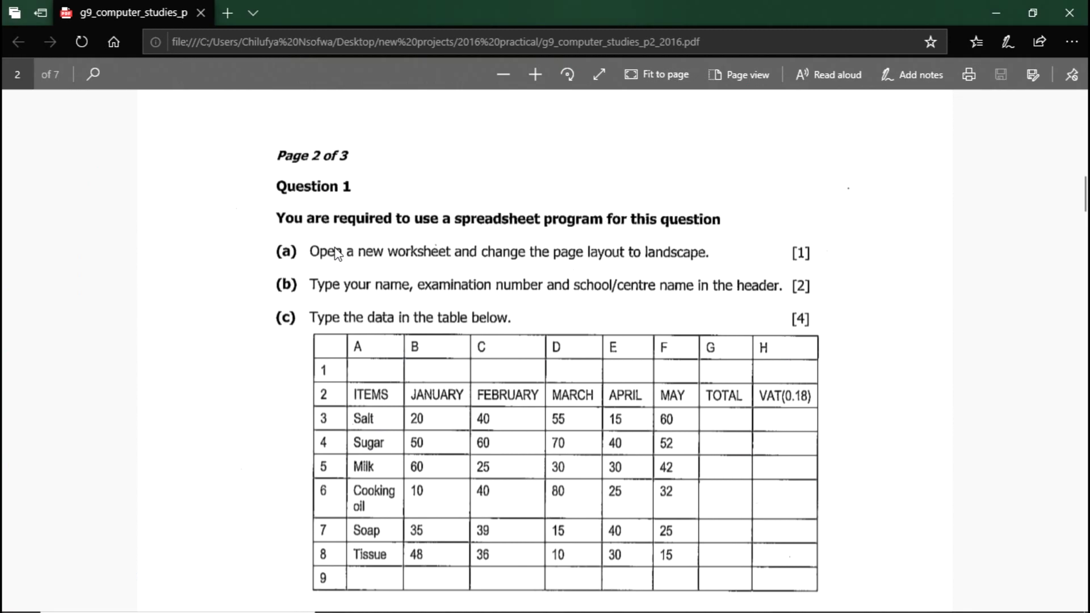
scroll(491, 290, "down", 2)
scroll(492, 290, "down", 2)
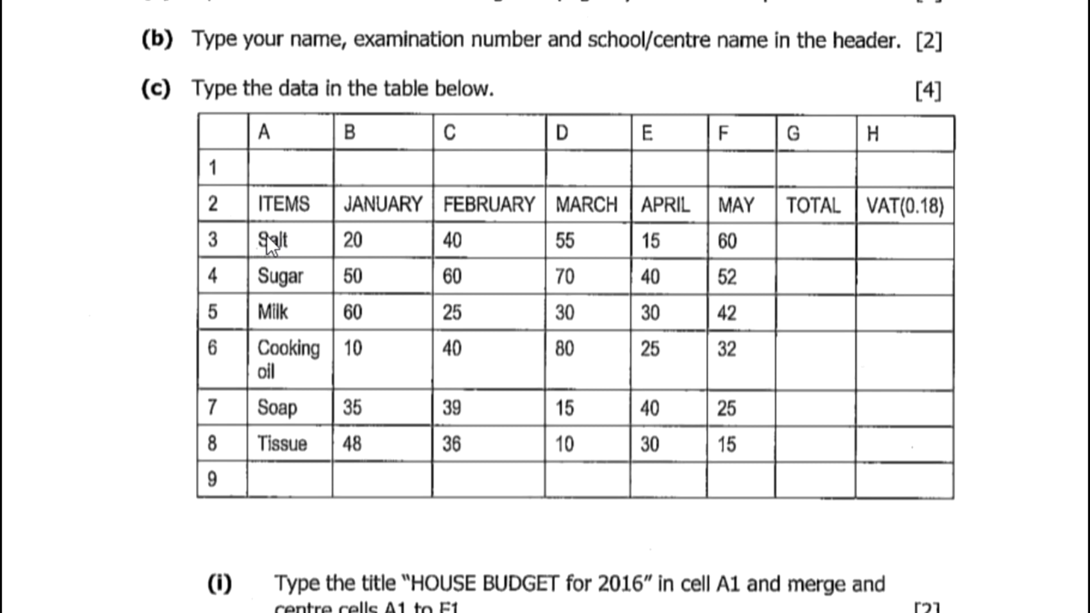
scroll(343, 298, "down", 8)
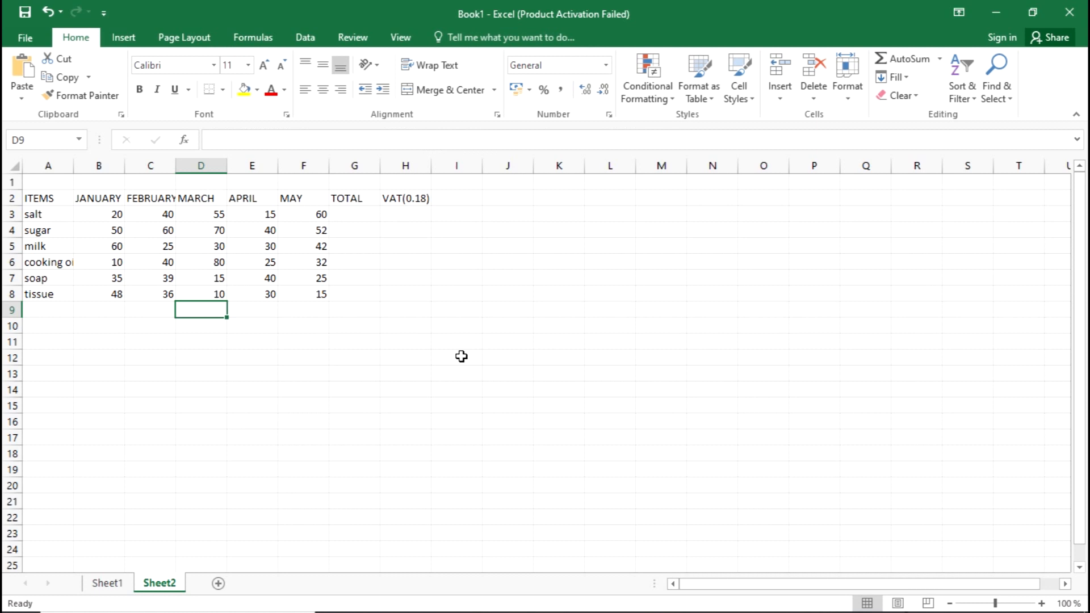
Widen column C of the data table on Sheet2 and auto-fit it to the FEBRUARY heading.
left_click(389, 279)
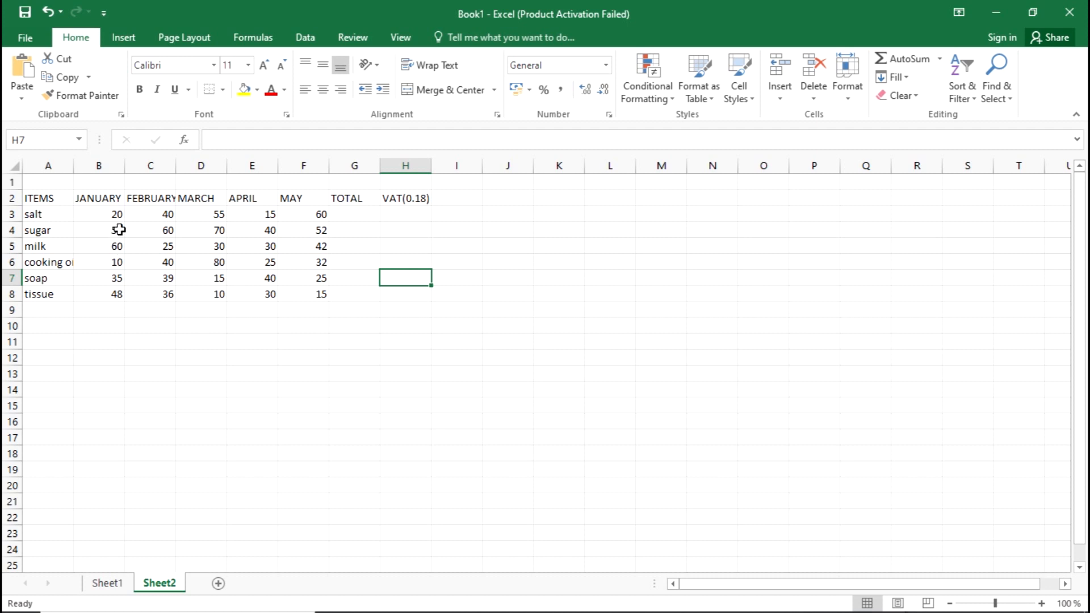
scroll(112, 205, "up", 5)
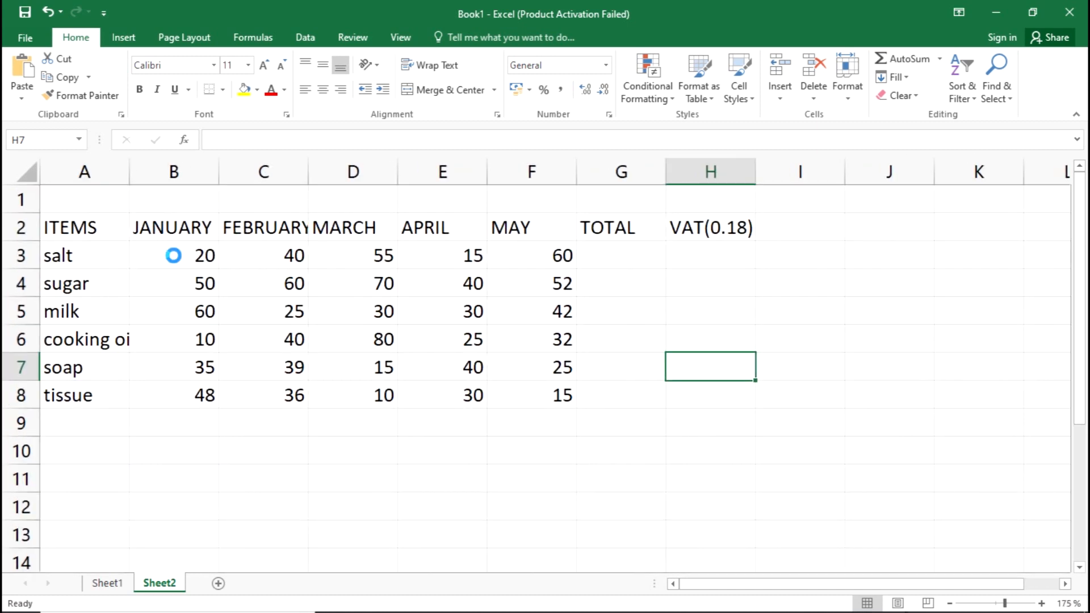
scroll(321, 211, "up", 1)
scroll(320, 211, "up", 3)
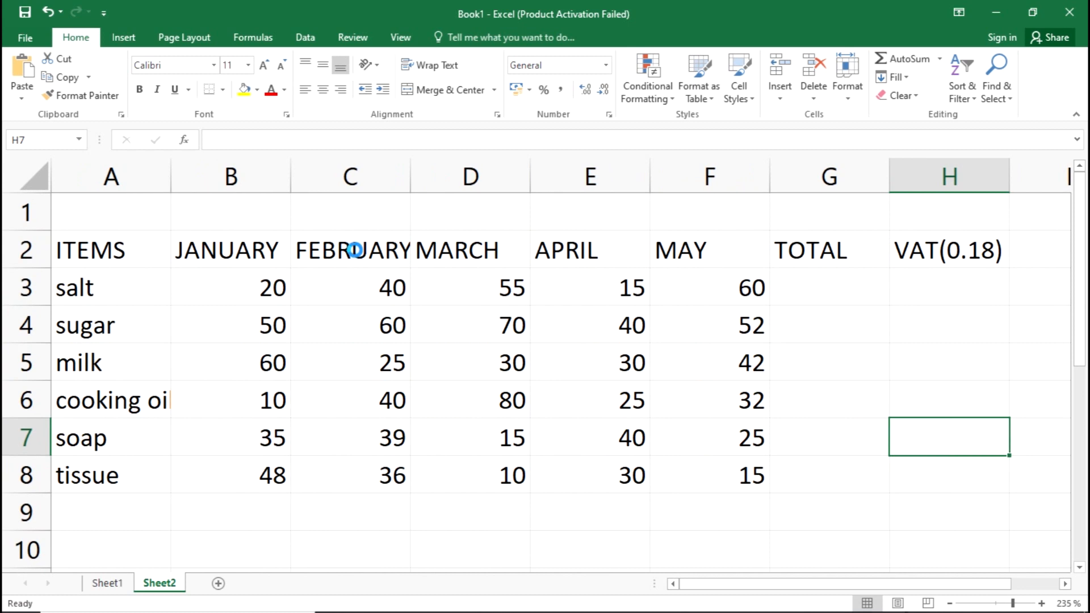
scroll(355, 249, "down", 2)
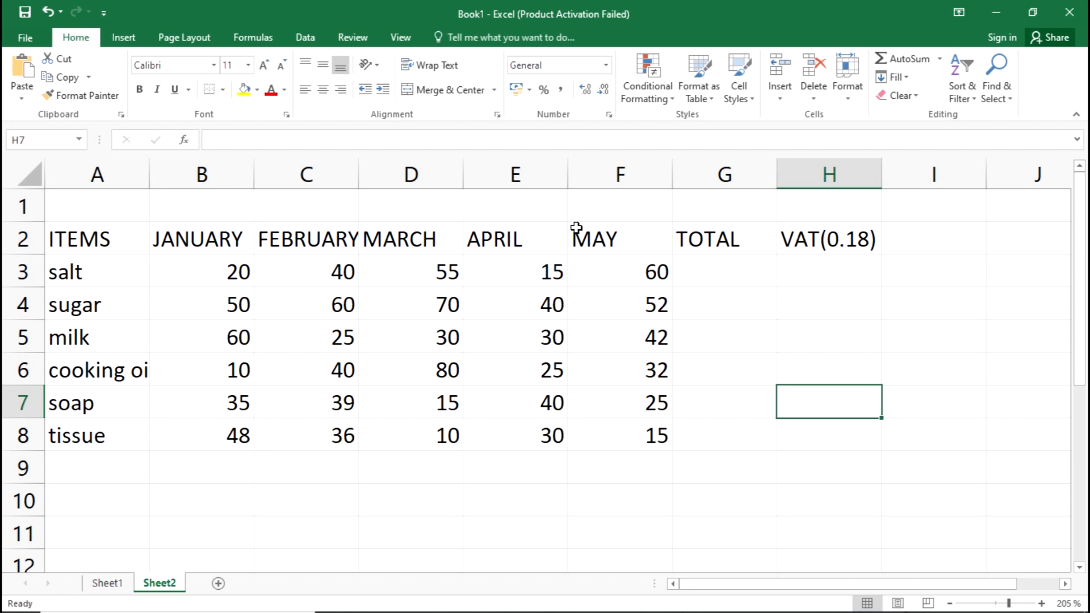
left_click(309, 240)
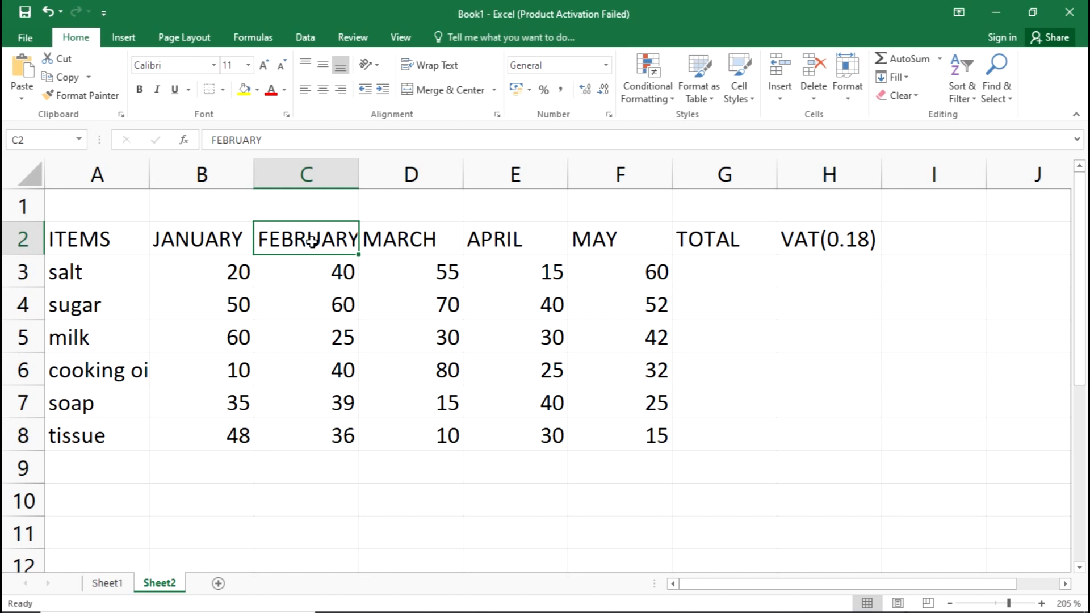
left_click(369, 162)
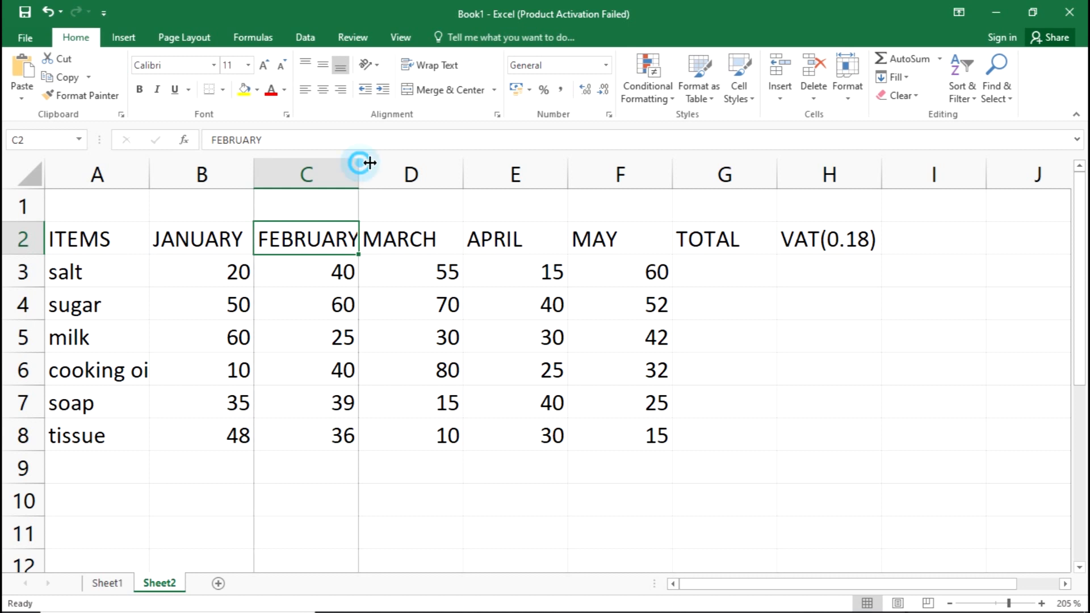
mouse_move(369, 163)
left_mouse_down()
mouse_move(409, 163)
mouse_move(336, 163)
mouse_move(416, 163)
mouse_move(381, 170)
left_mouse_up()
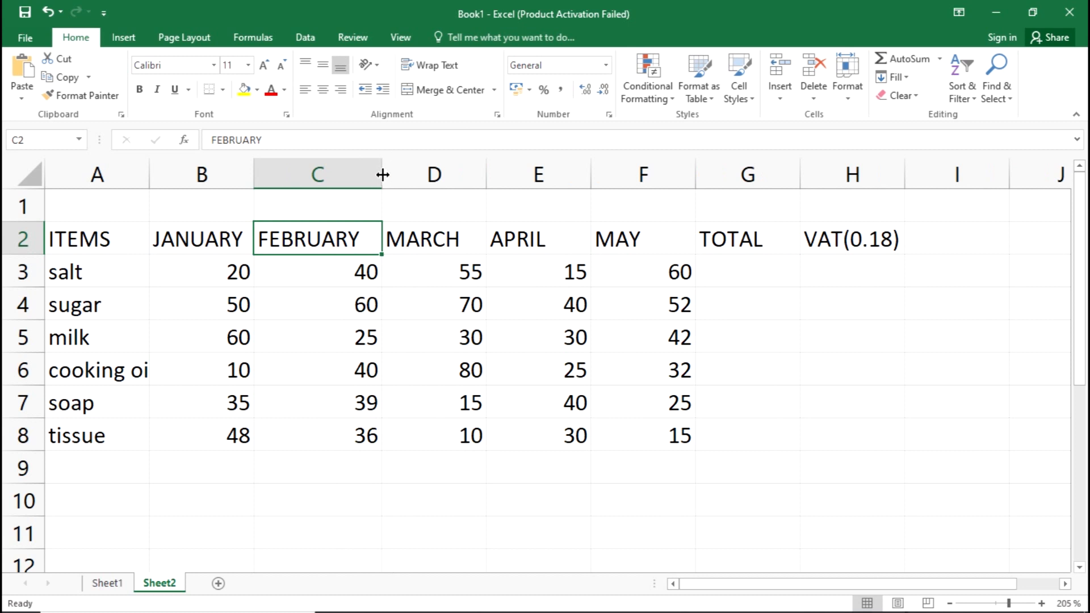
double_click(381, 174)
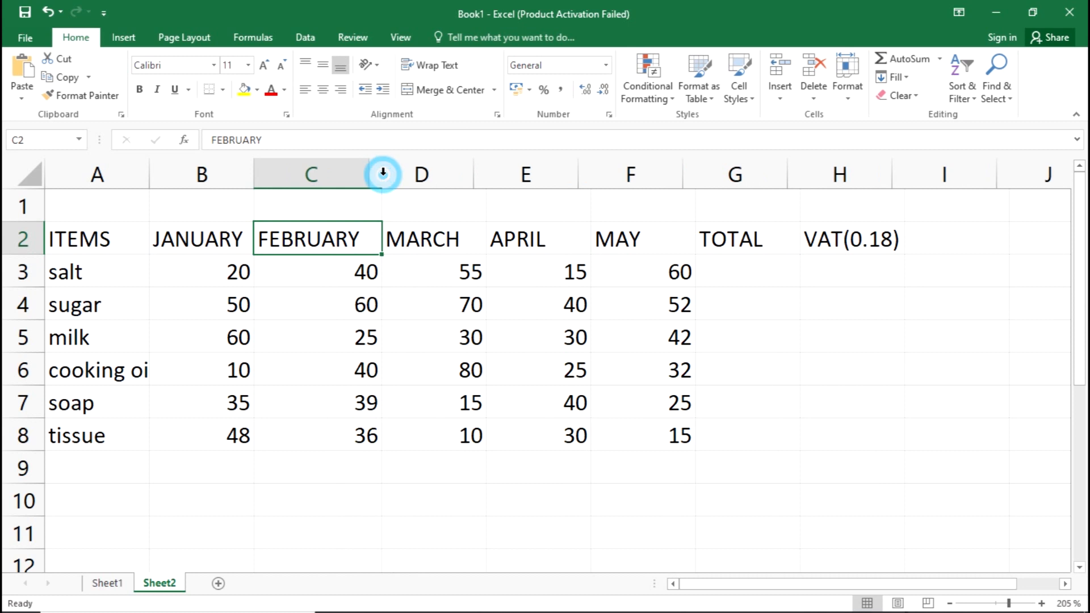
left_click(357, 348)
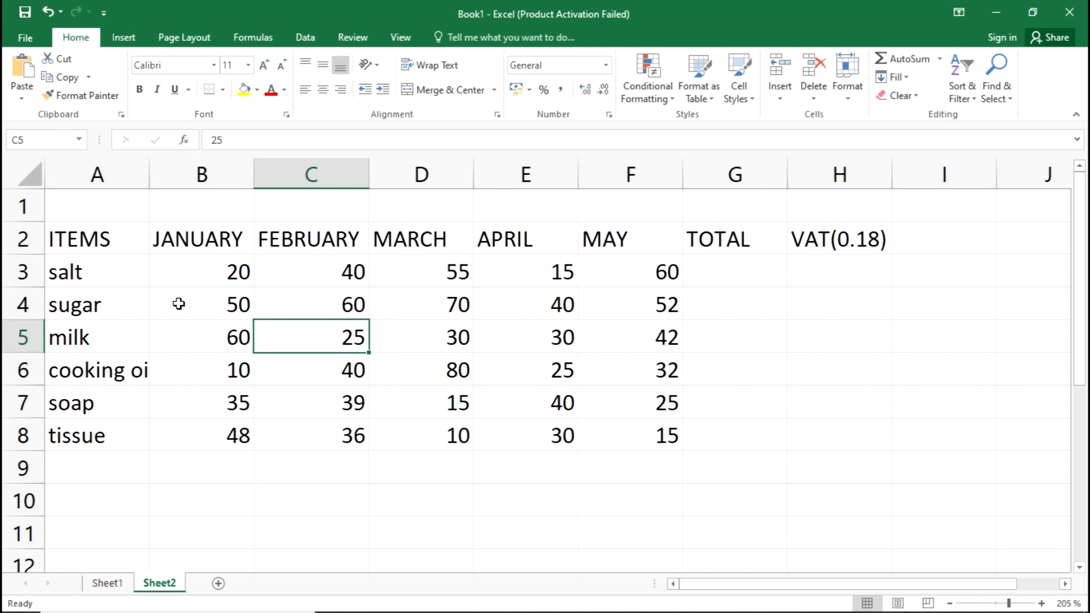
Review sub-questions (i) to (viii) in the exam PDF, compare its table with the worksheet and return to Excel.
scroll(219, 311, "down", 3)
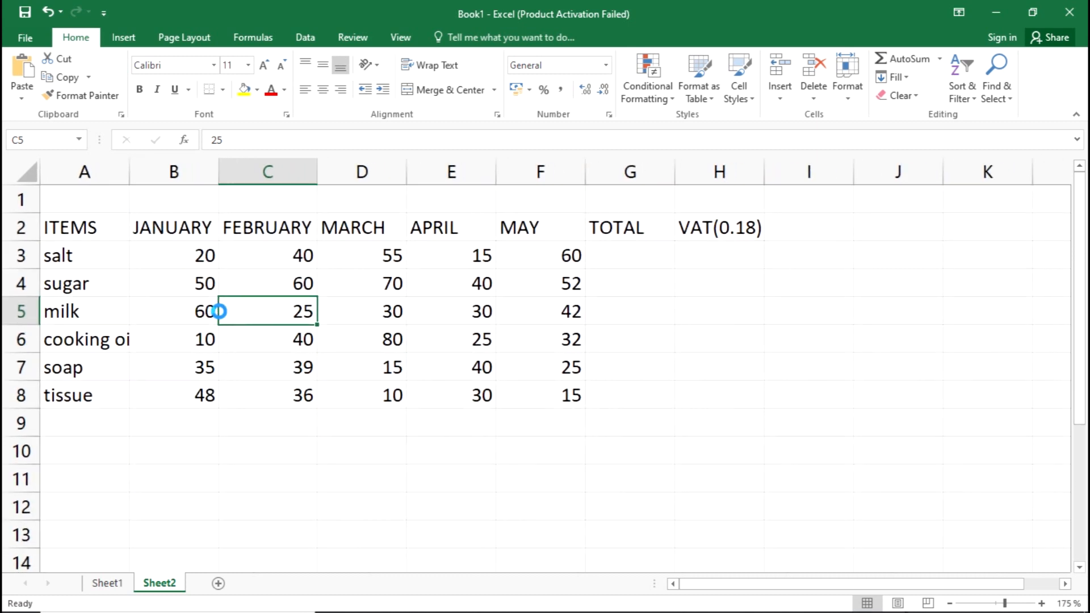
scroll(220, 311, "down", 2)
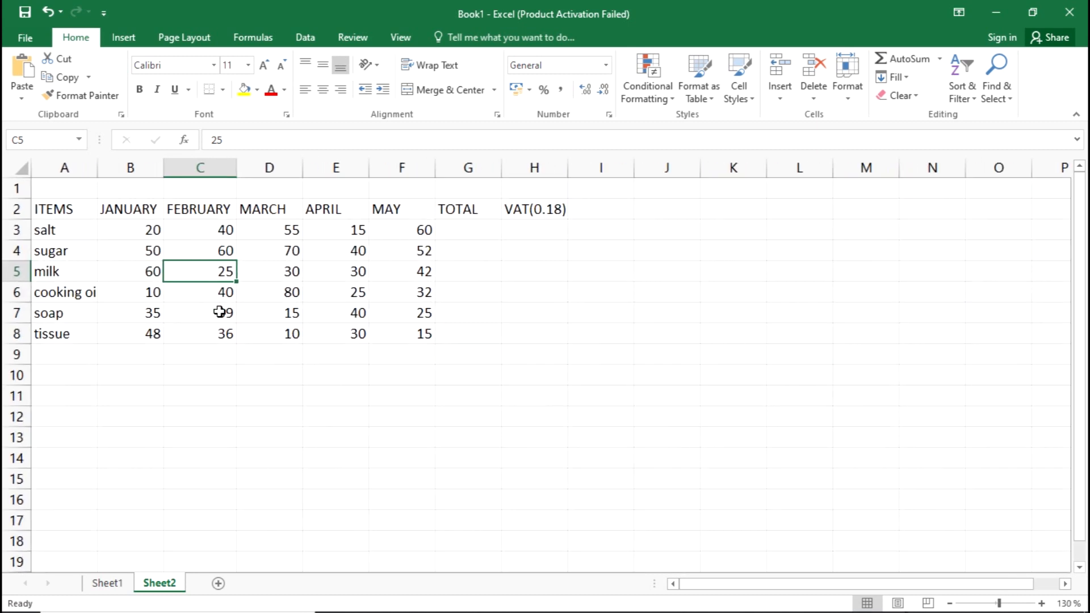
left_click(500, 341)
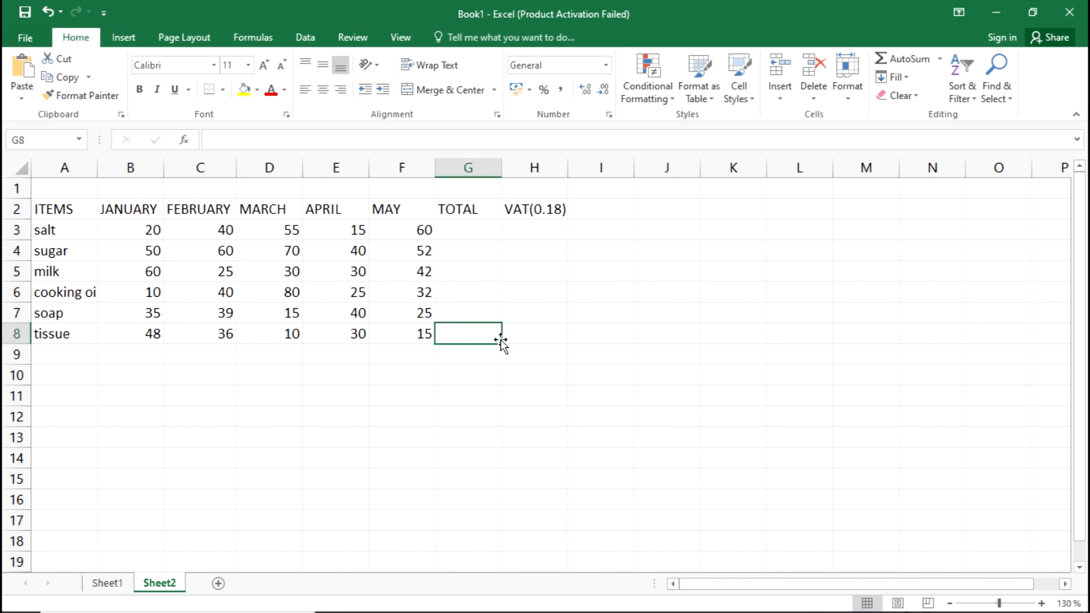
key("alt+Tab")
key("alt+Tab")
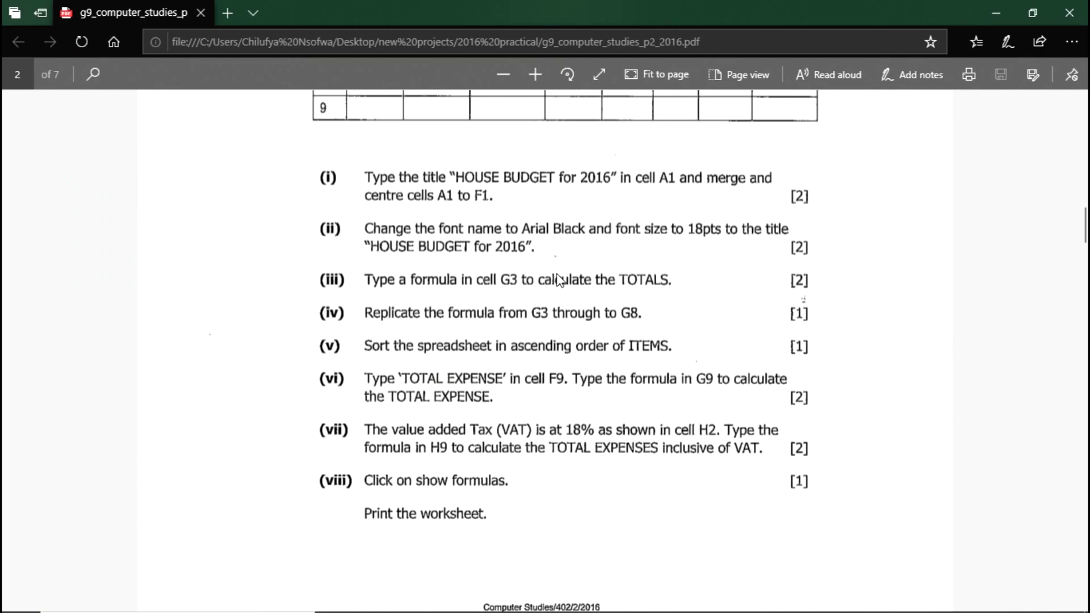
scroll(558, 280, "up", 3)
key("alt+Tab")
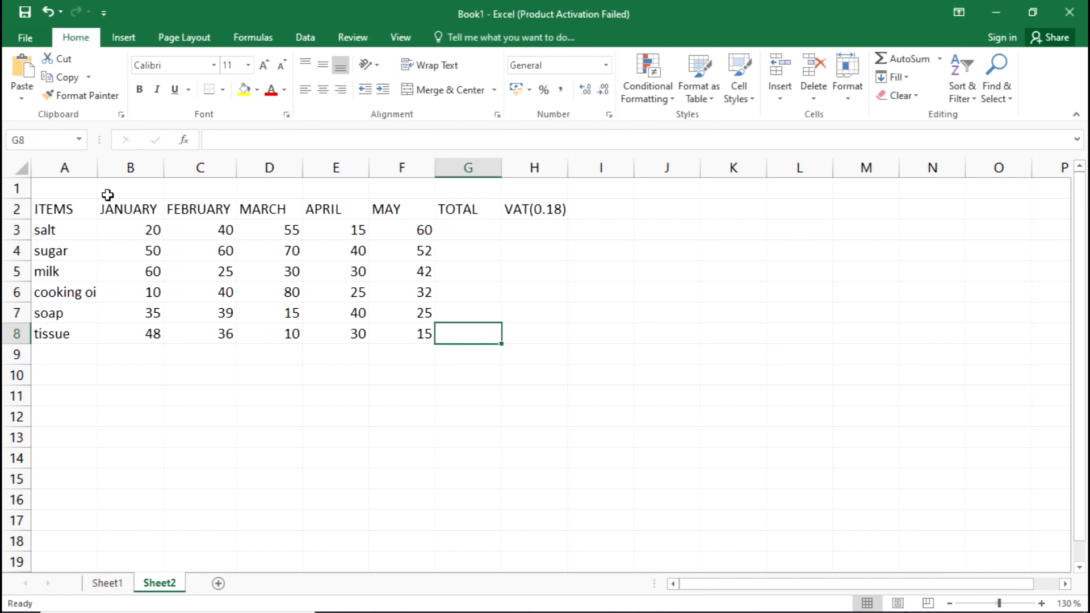
key("alt+Tab")
scroll(514, 218, "up", 3)
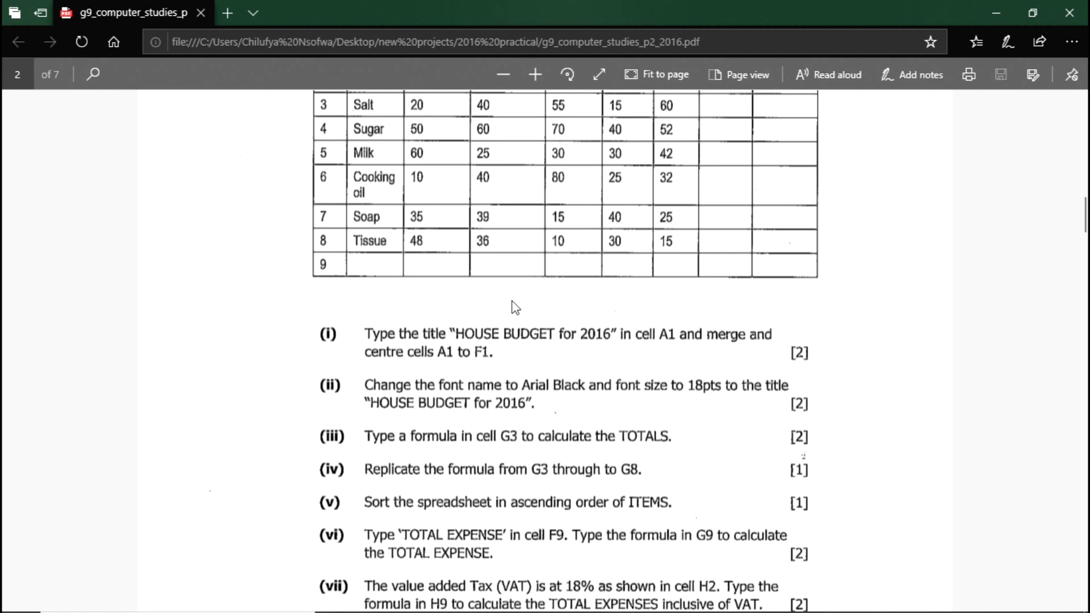
scroll(515, 308, "up", 5)
scroll(514, 309, "down", 5)
key("alt+Tab")
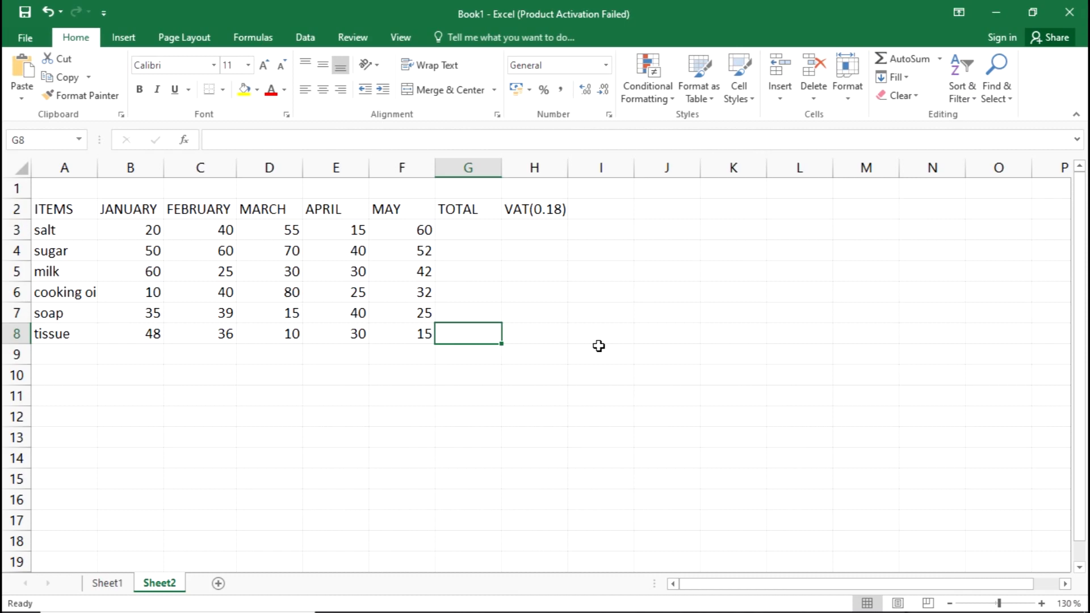
Enter the title "HOUSE BUDGET for 2016" in cell A1 of Sheet2.
left_click(61, 185)
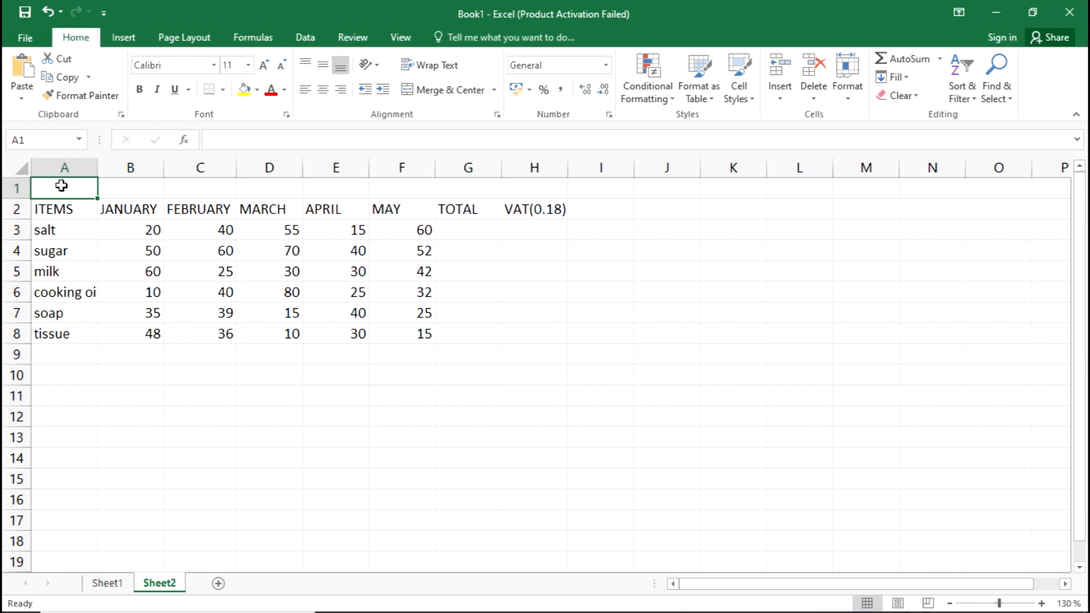
type("house")
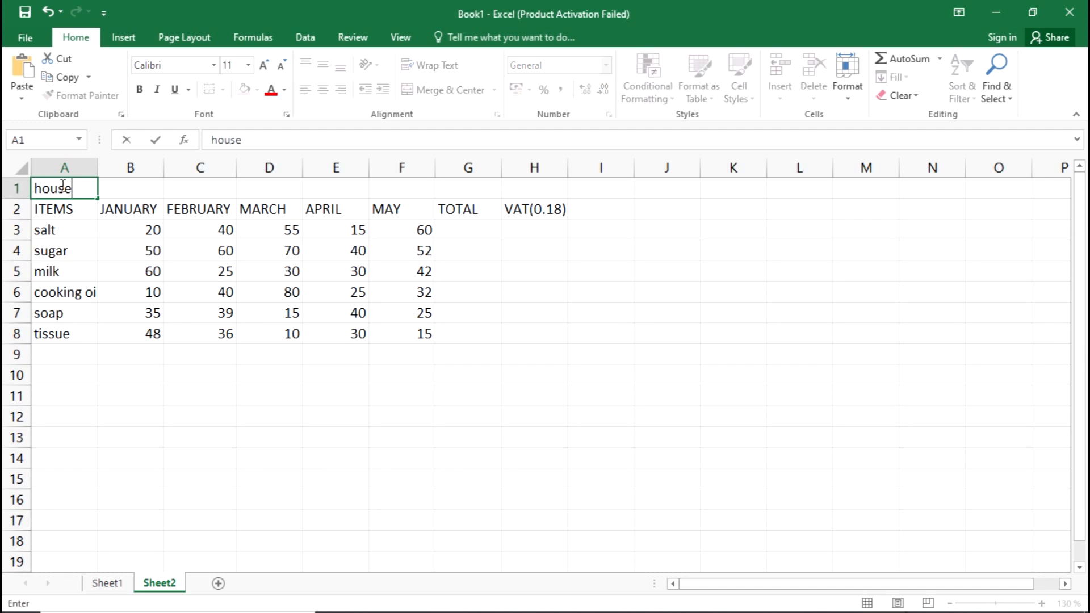
key("BackSpace")
key("BackSpace")
key("BackSpace")
key("BackSpace")
key("BackSpace")
type("HOUSE BU")
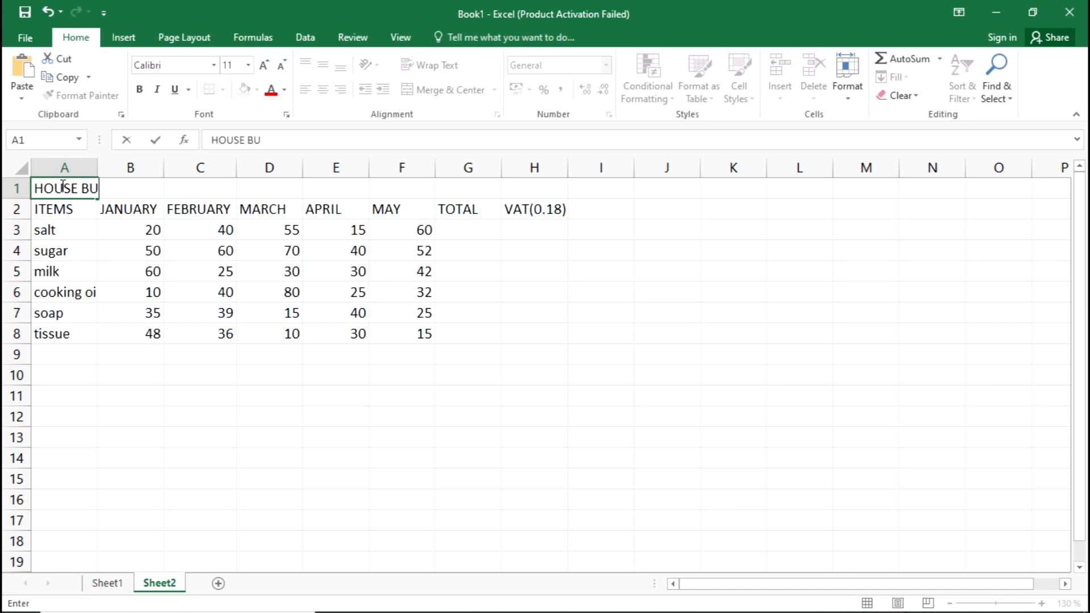
type("DGET for")
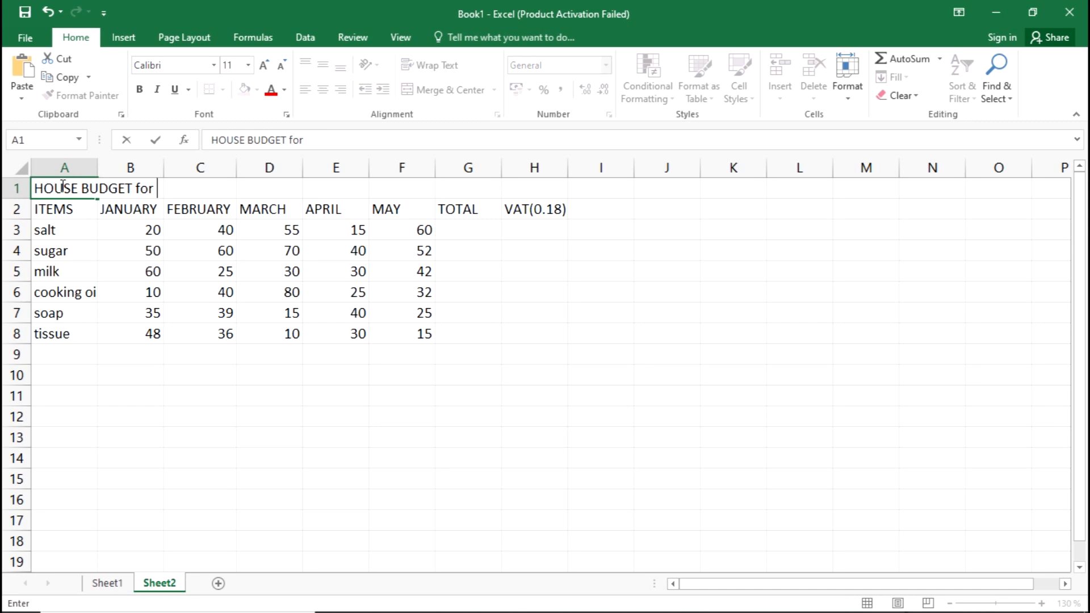
type(" 2016")
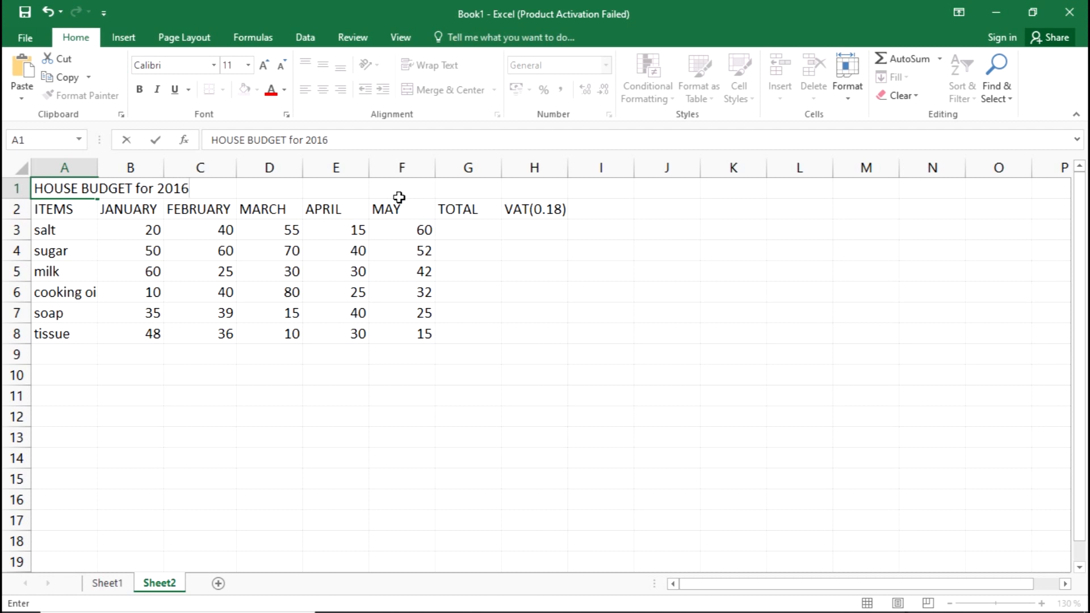
left_click(348, 274)
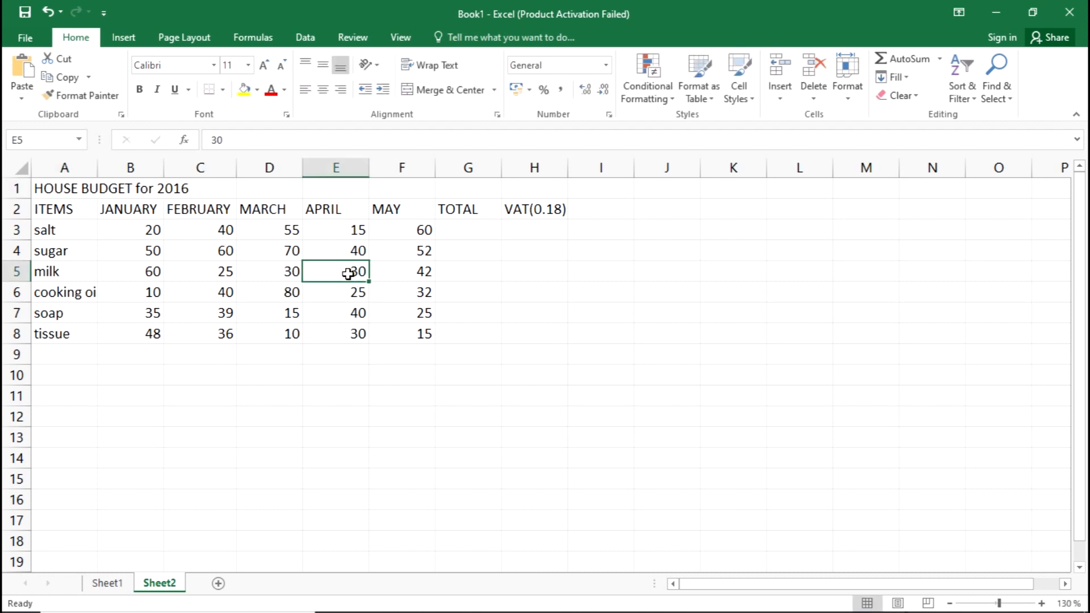
Check sub-question (i) in the exam PDF, return to Excel, and merge and centre cells A1 to F1 on Sheet2.
key("alt+Tab")
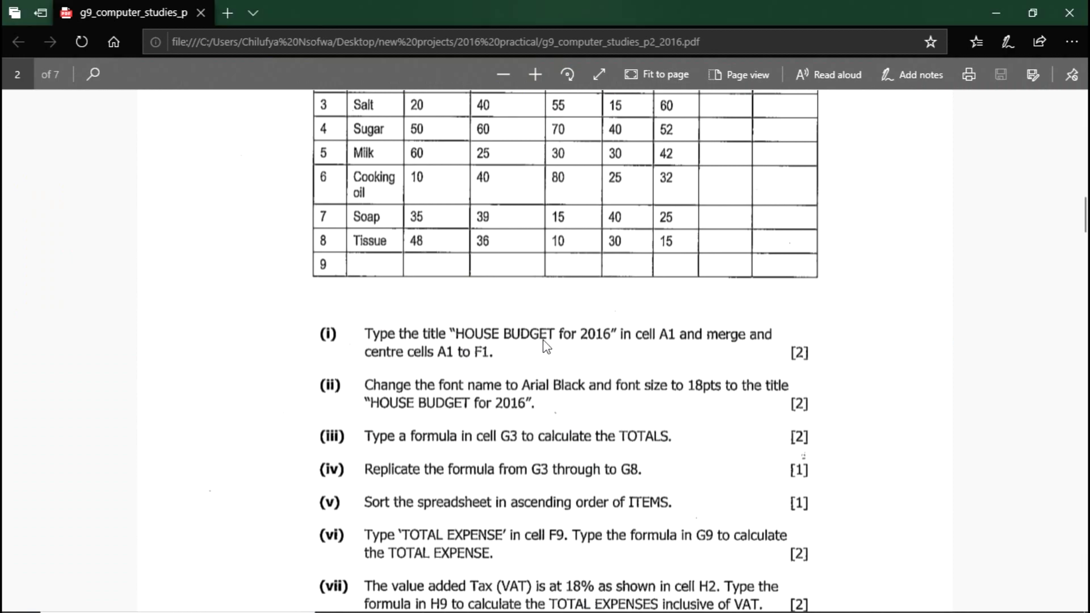
key("alt+Tab")
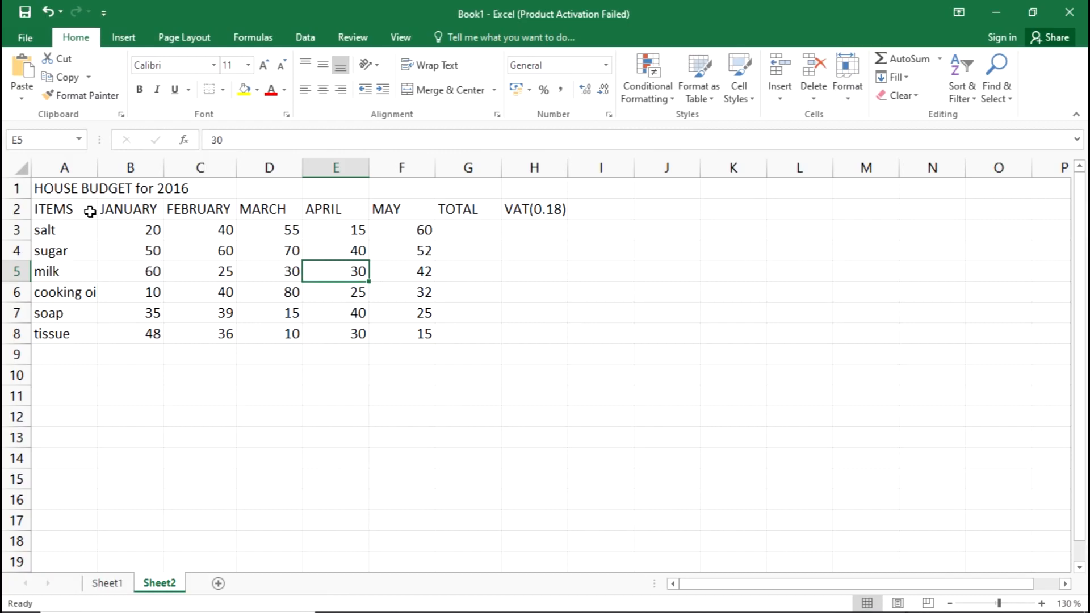
key("alt+Tab")
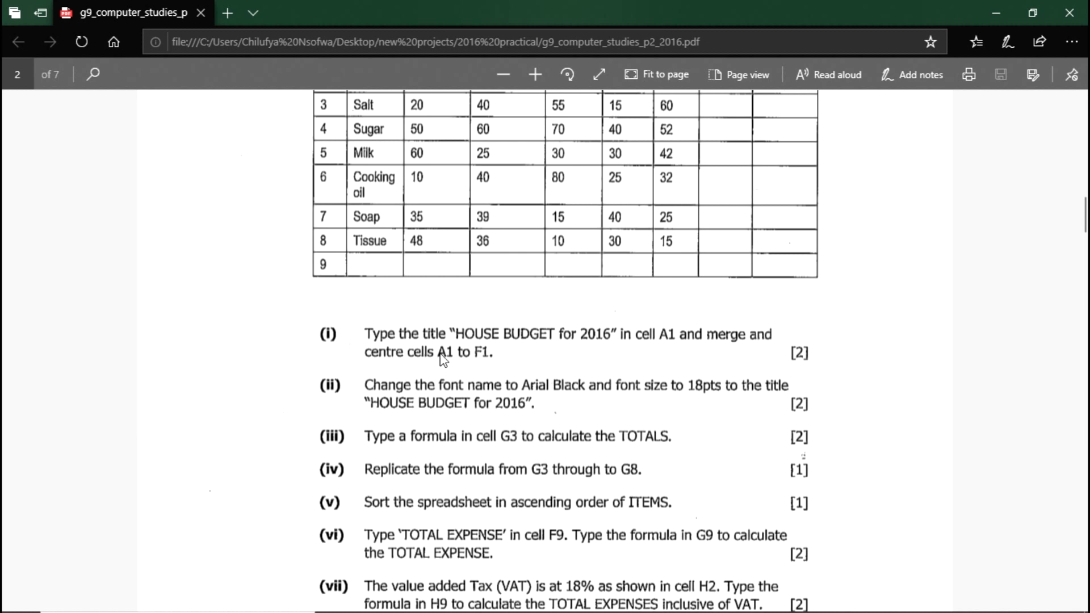
key("alt+Tab")
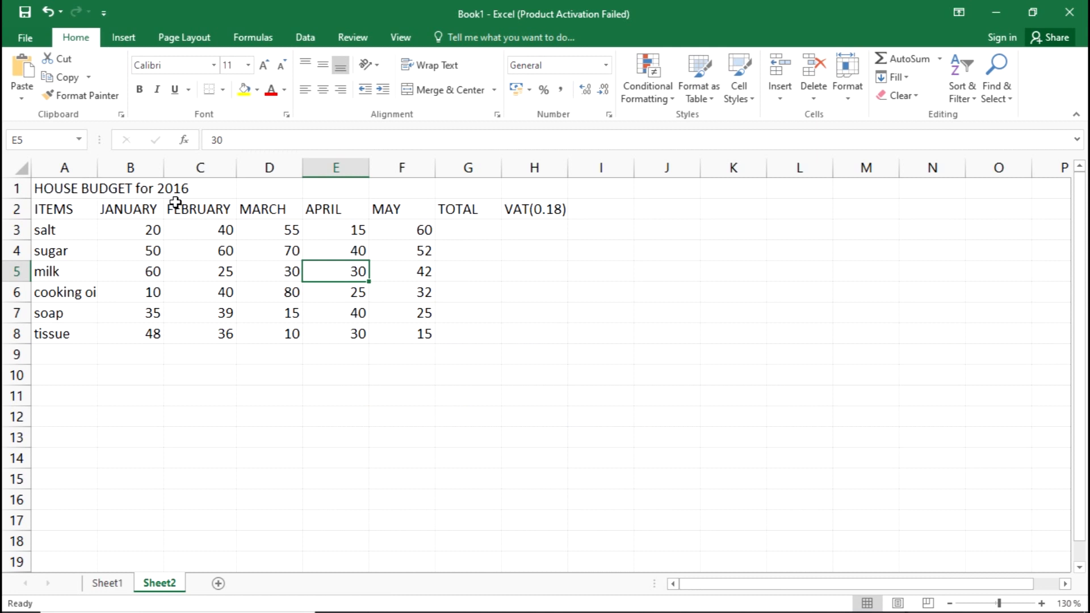
left_click(56, 188)
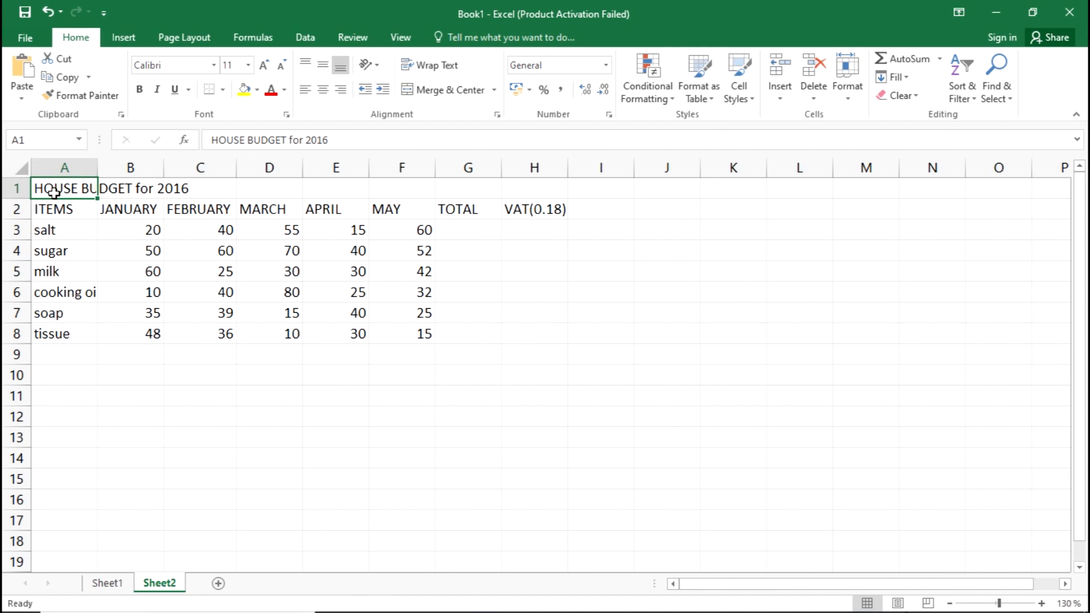
left_click_drag(54, 193, 401, 190)
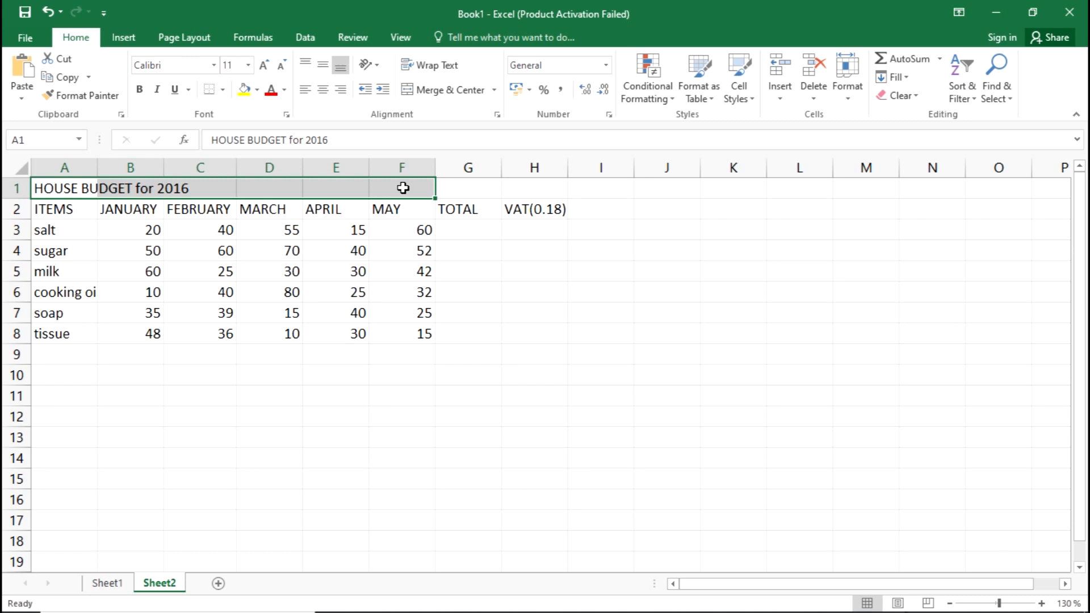
left_click(436, 94)
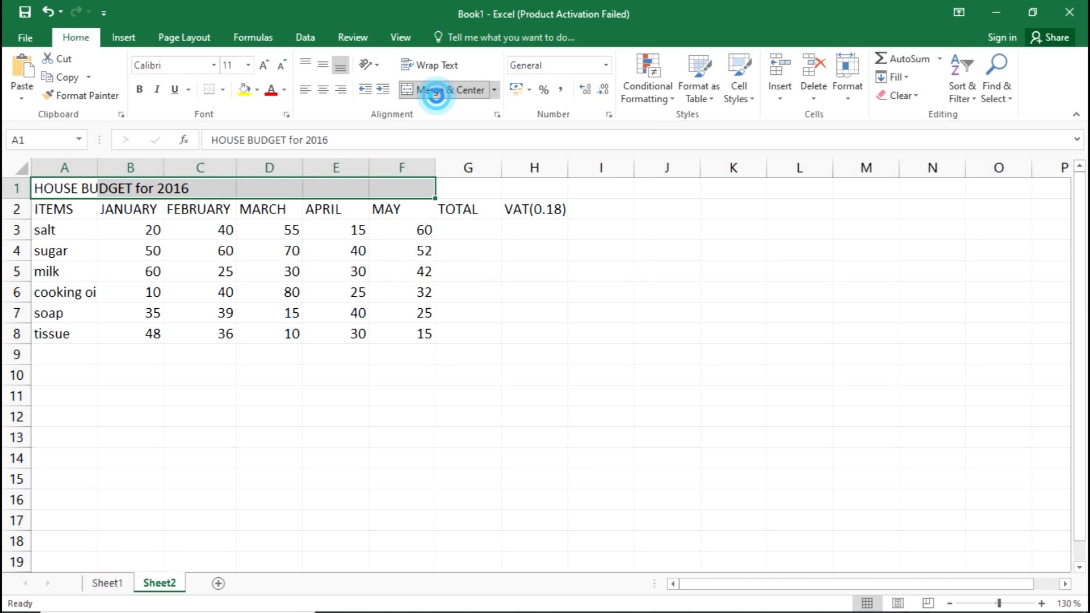
left_click(520, 389)
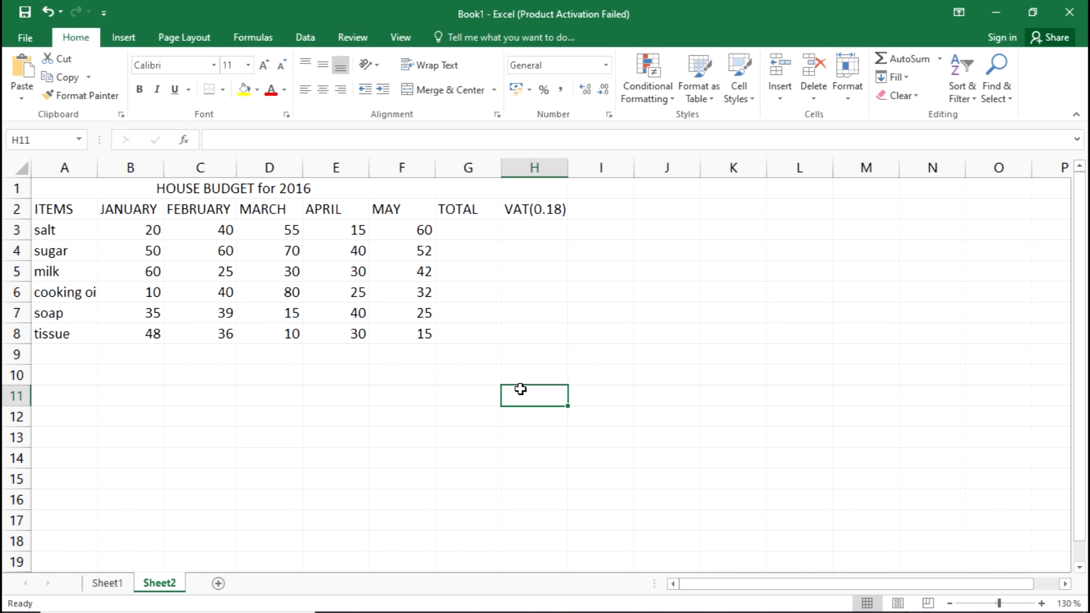
Check sub-question (ii) in the exam PDF, return to Excel and change the merged title's font to Arial.
key("alt+Tab")
scroll(567, 309, "down", 3)
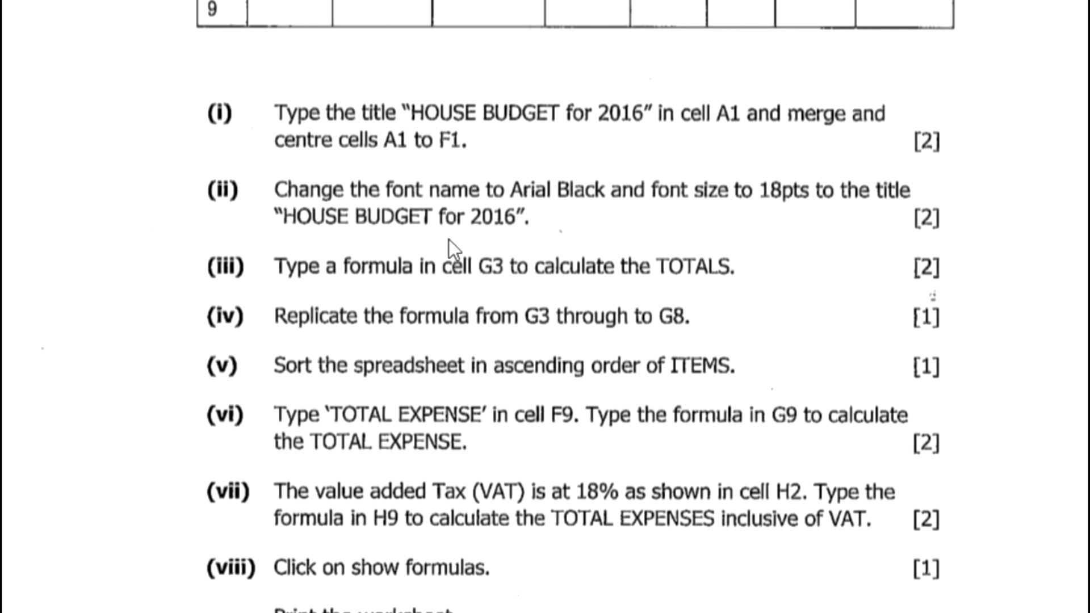
scroll(448, 239, "up", 4)
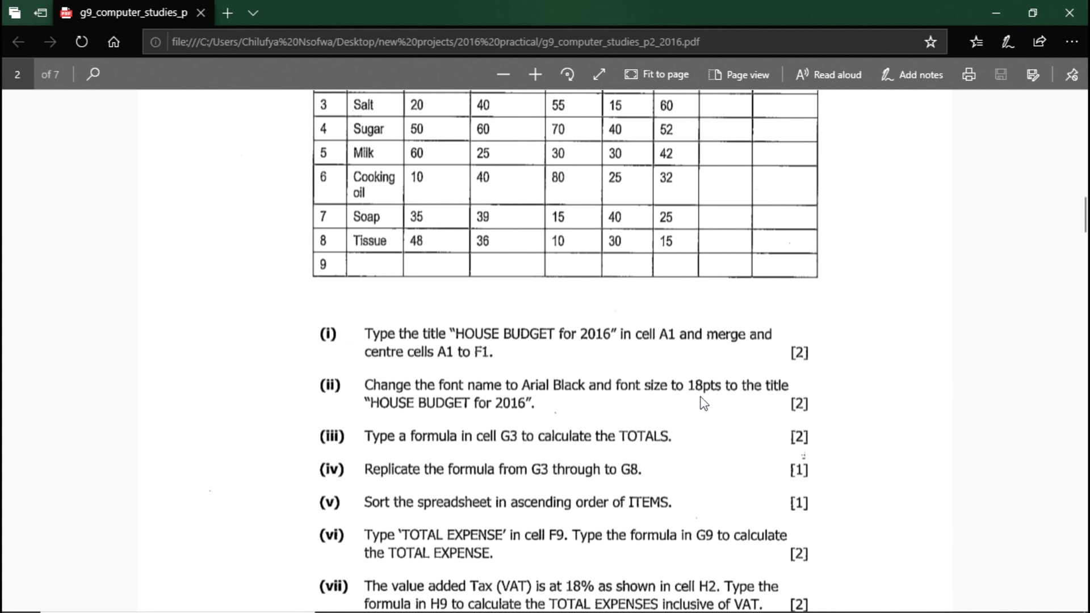
key("alt+Tab")
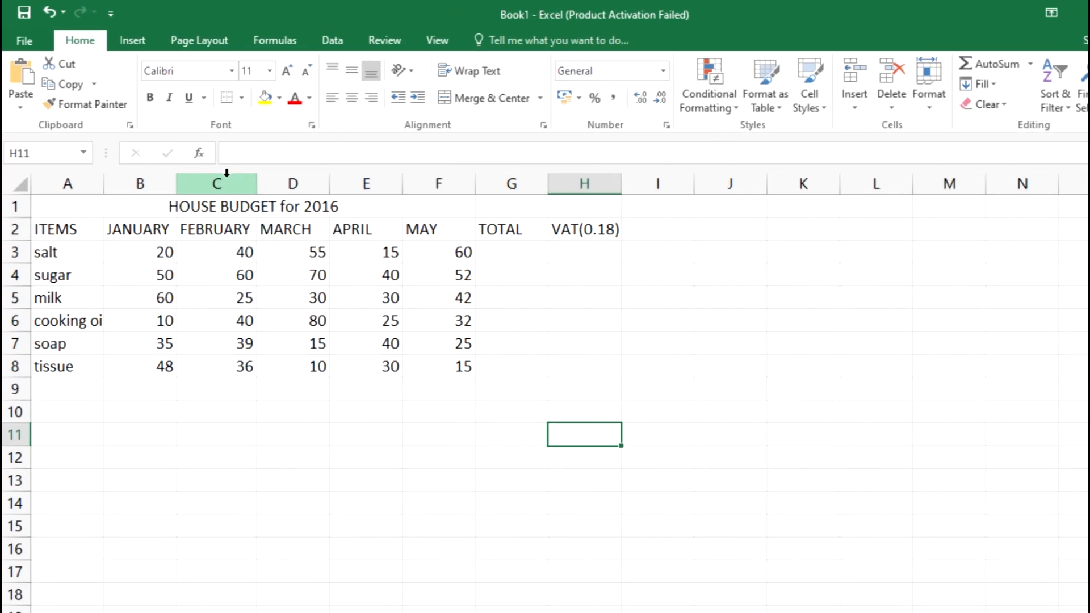
left_click(273, 205)
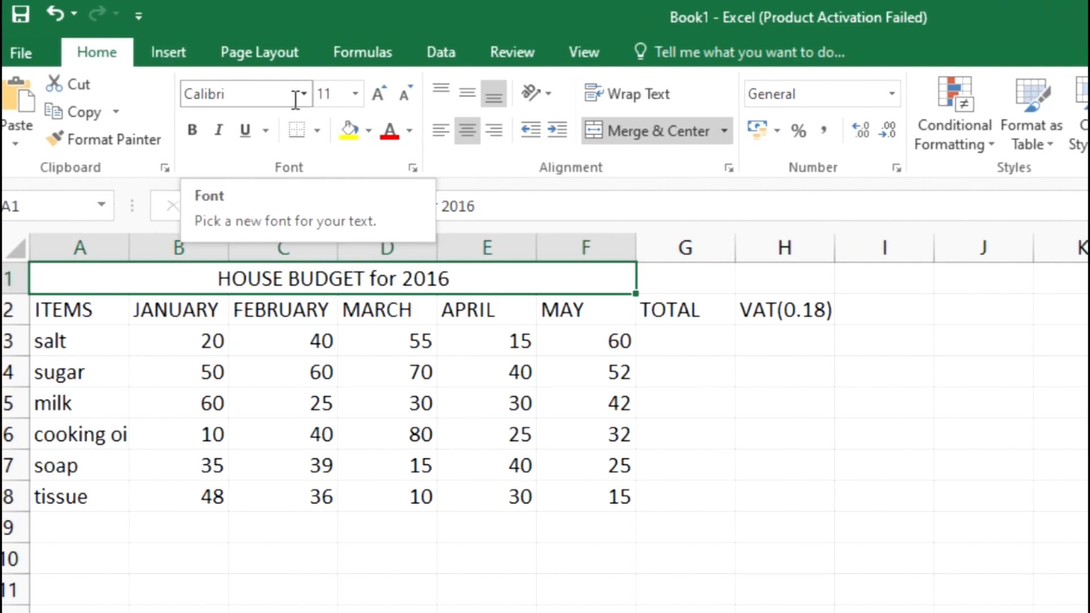
left_click(276, 100)
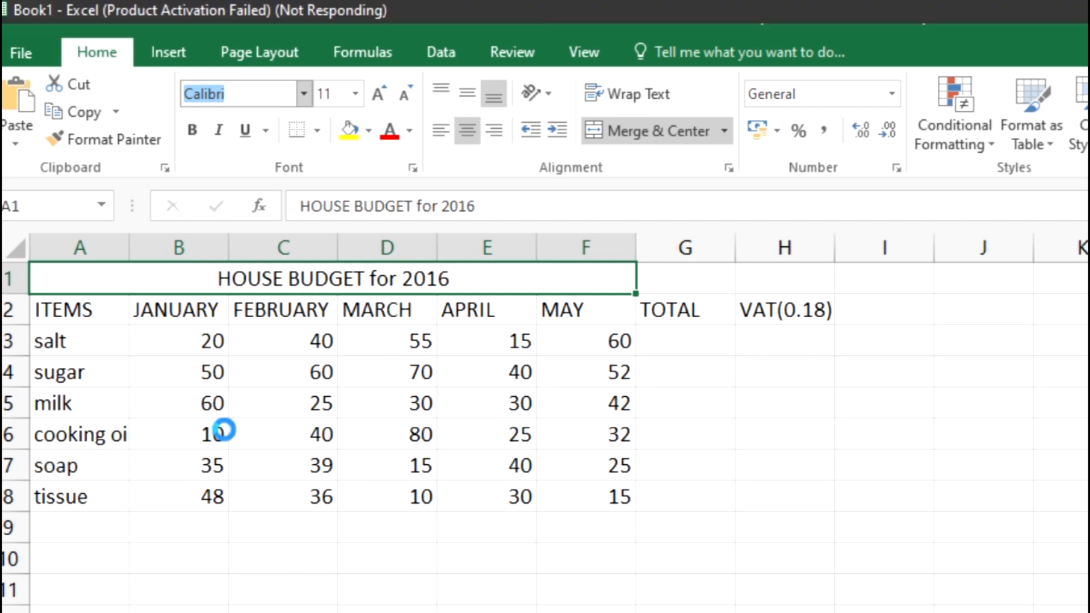
type("Aa")
key("BackSpace")
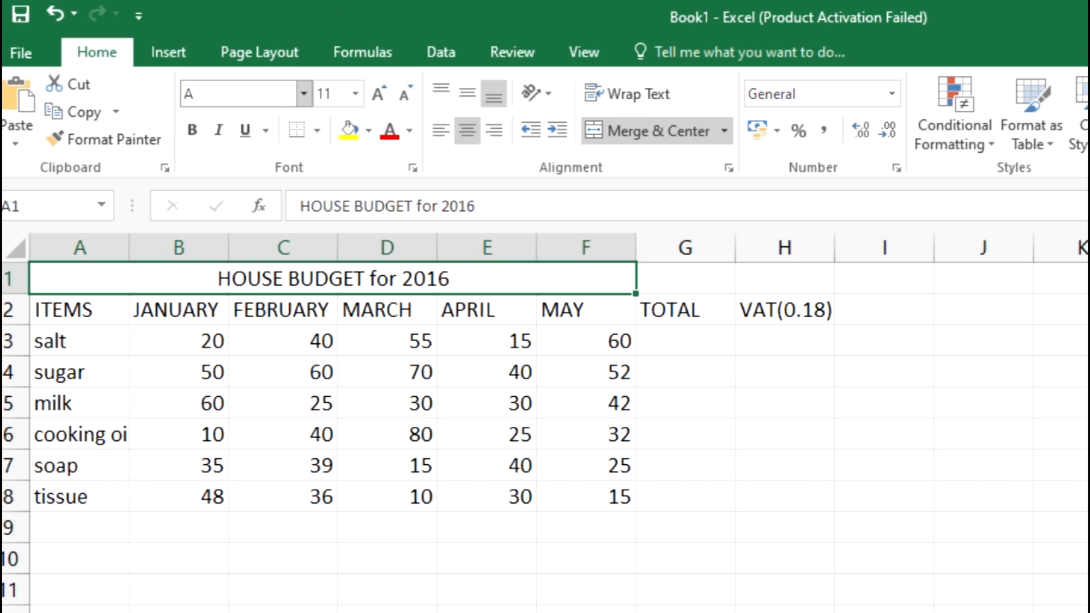
type("rial")
key("Return")
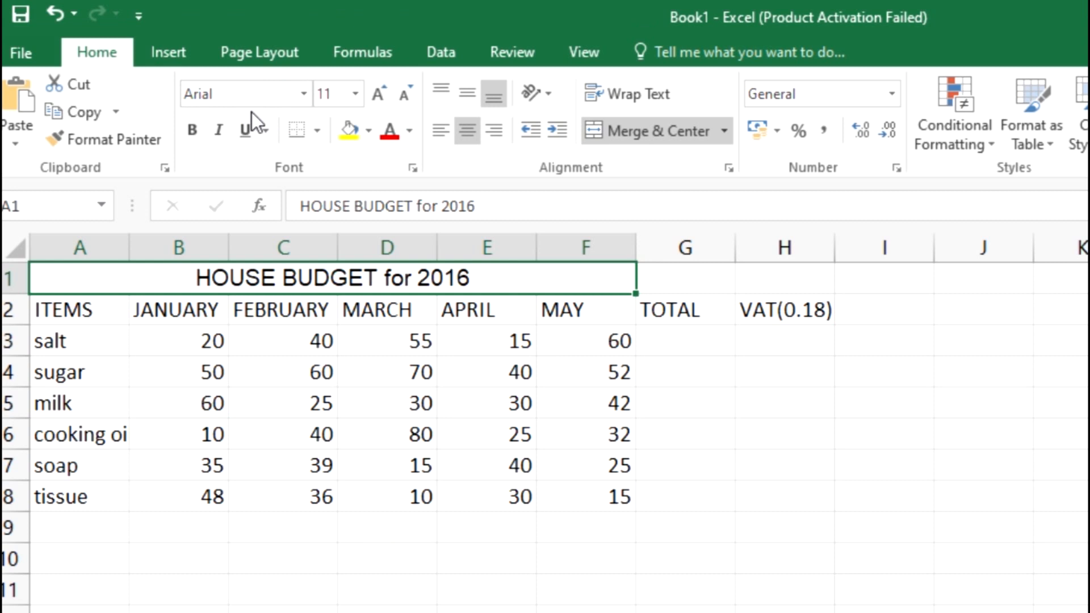
Set the font size of the title "HOUSE BUDGET for 2016" to 18.
left_click(354, 93)
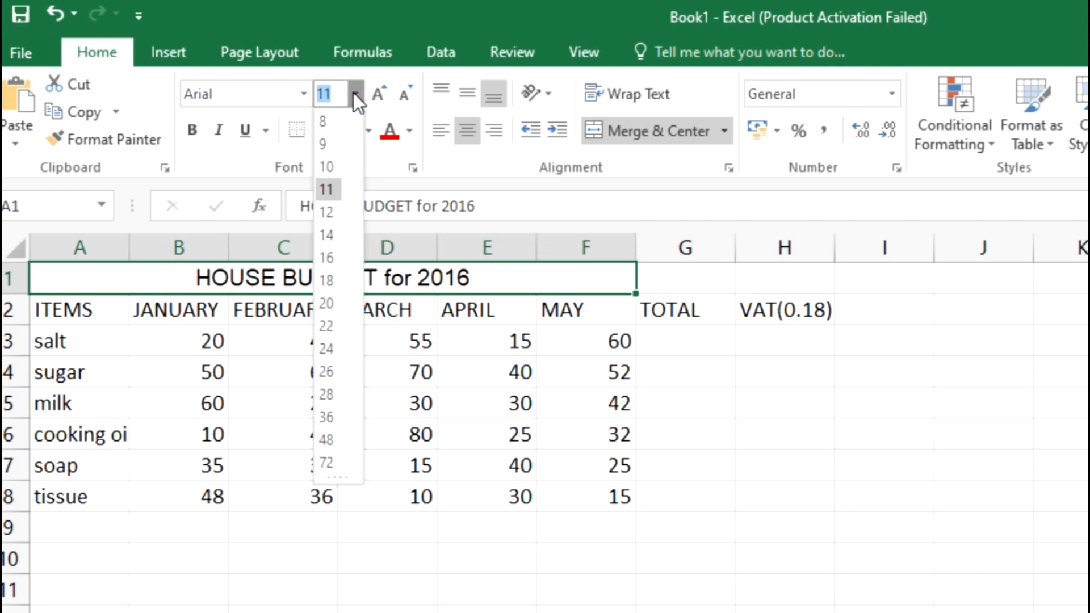
left_click(327, 274)
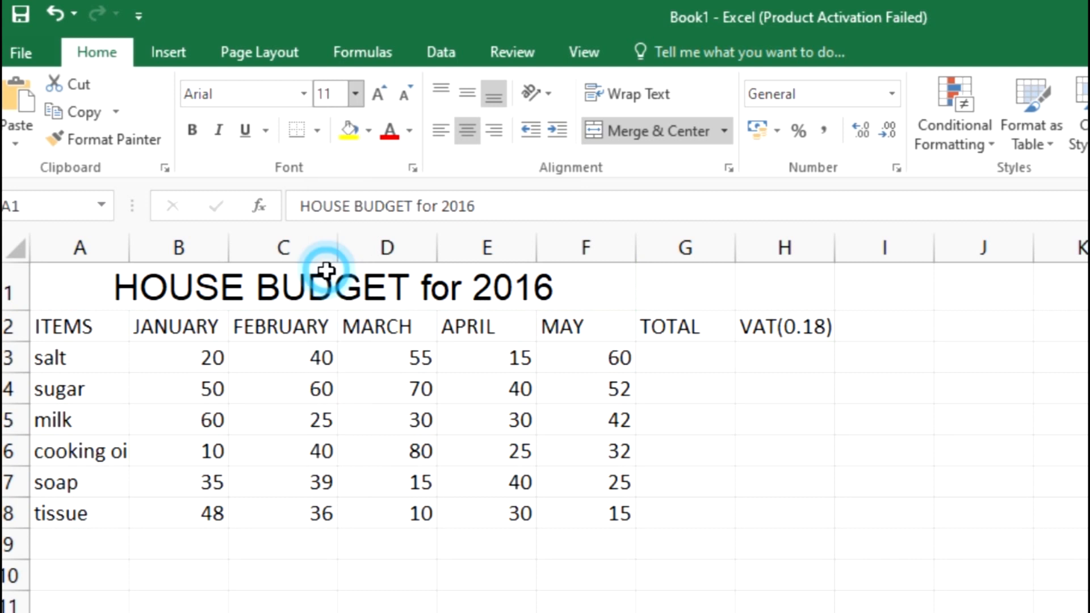
left_click(830, 474)
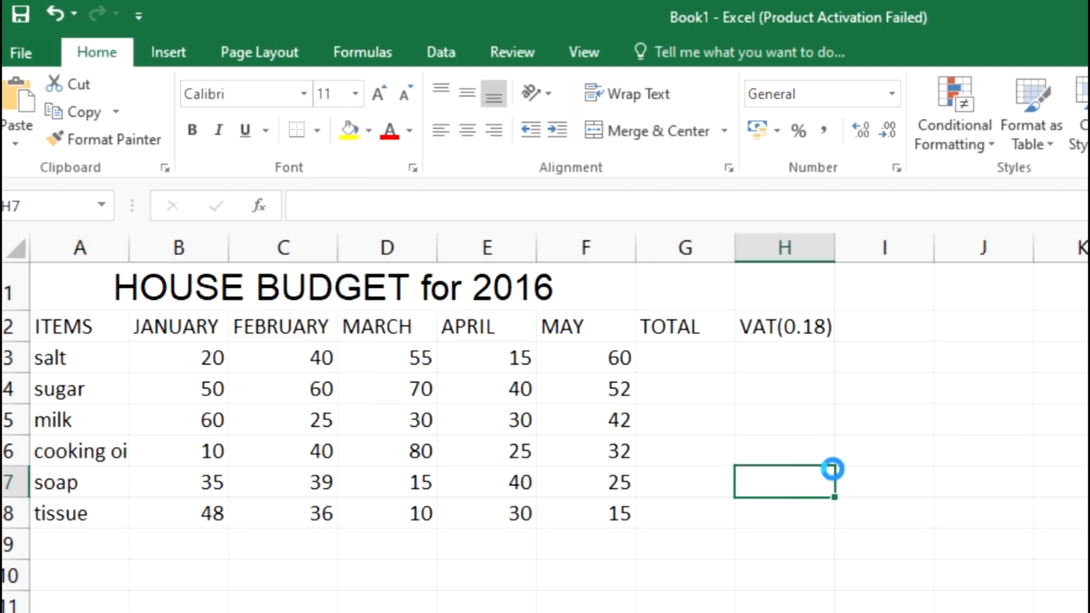
left_click(713, 564)
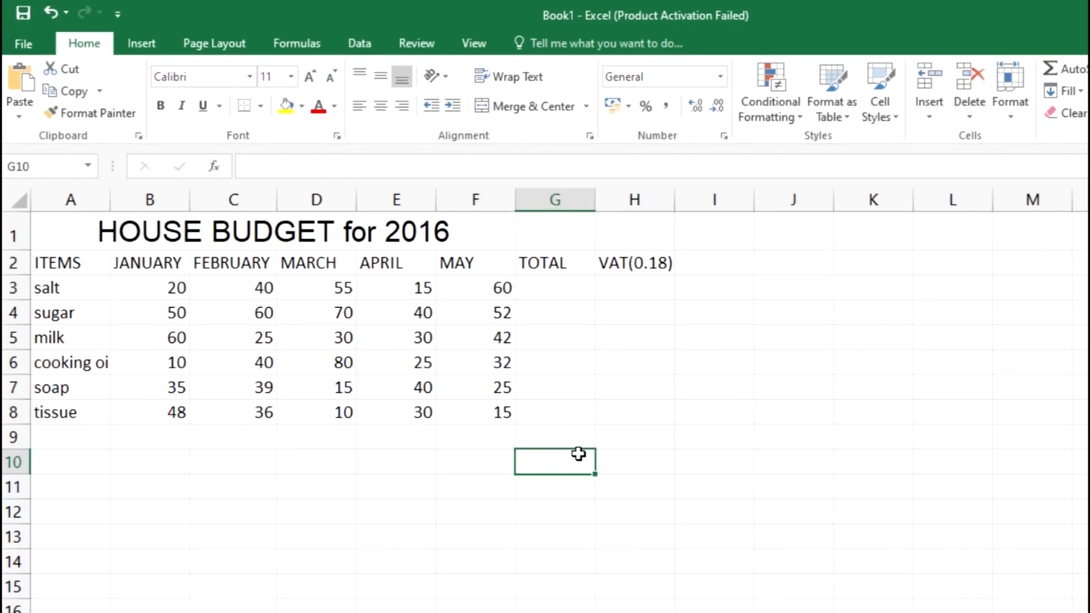
Check sub-question (iii) in the exam PDF, return to Excel and examine the salt row's monthly values in B3 to F3.
key("alt+Tab")
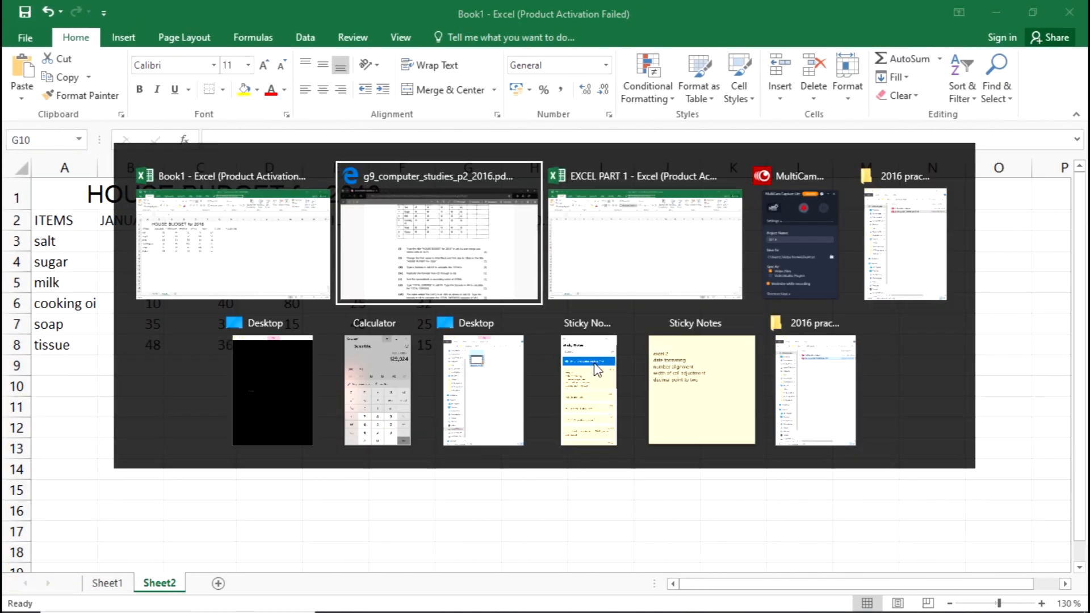
scroll(597, 369, "down", 3)
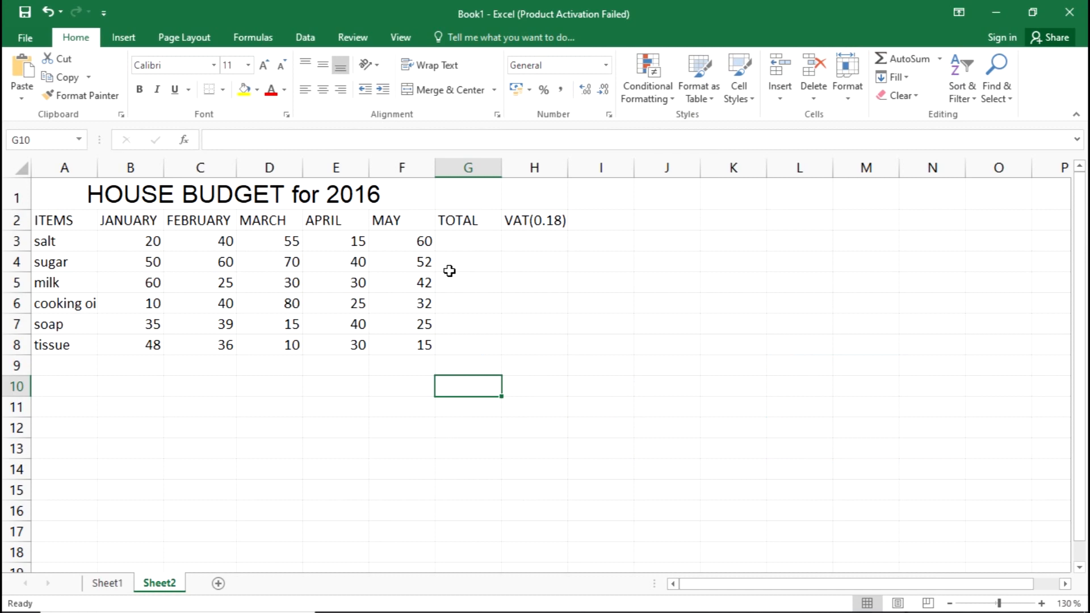
left_click(457, 244)
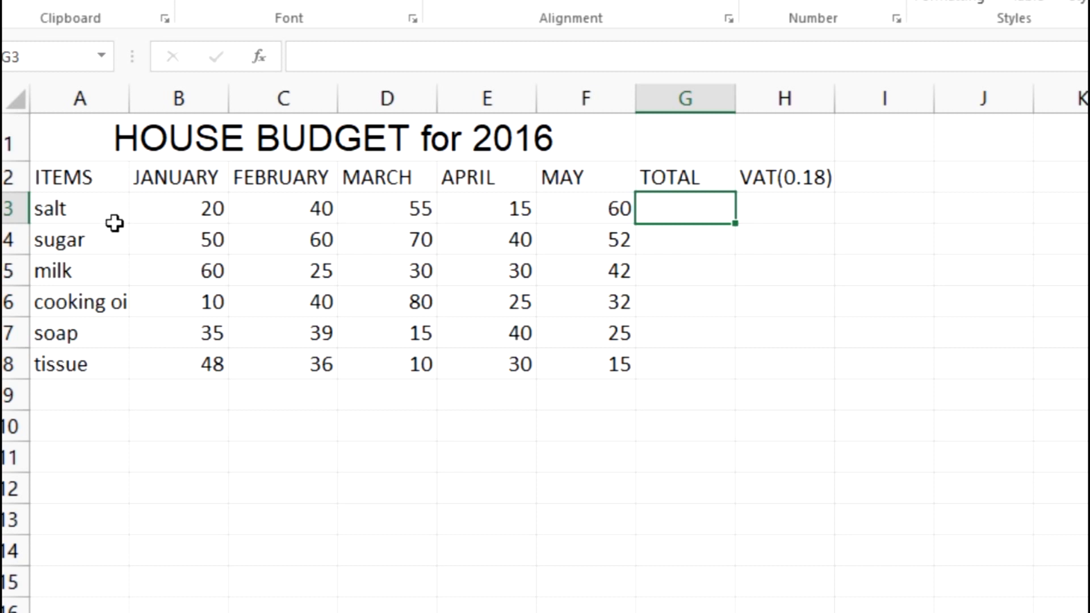
left_click(154, 211)
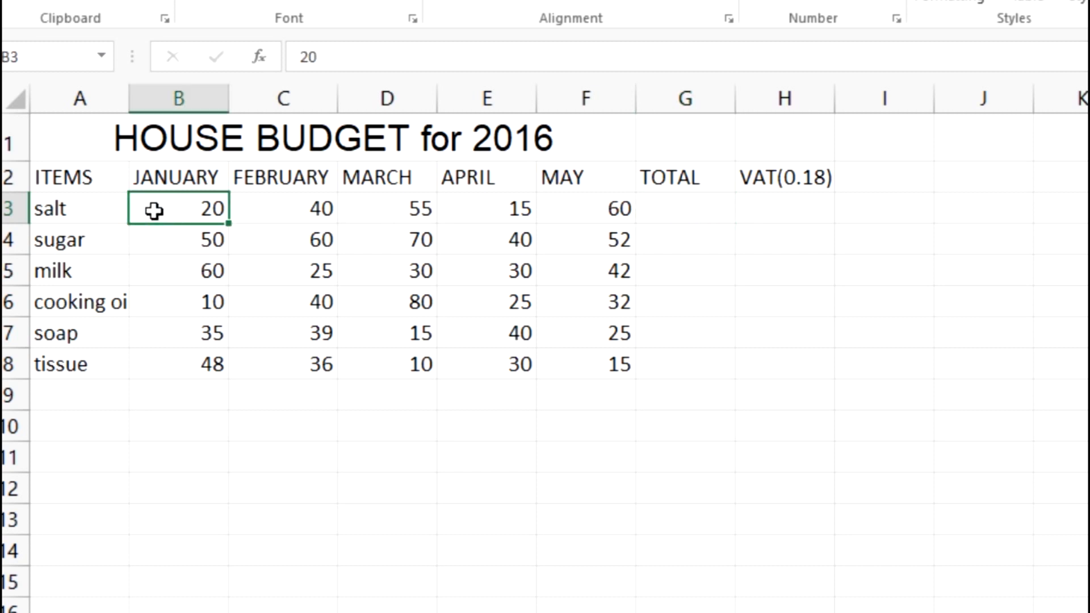
left_click(300, 216)
left_click(420, 214)
left_click(469, 214)
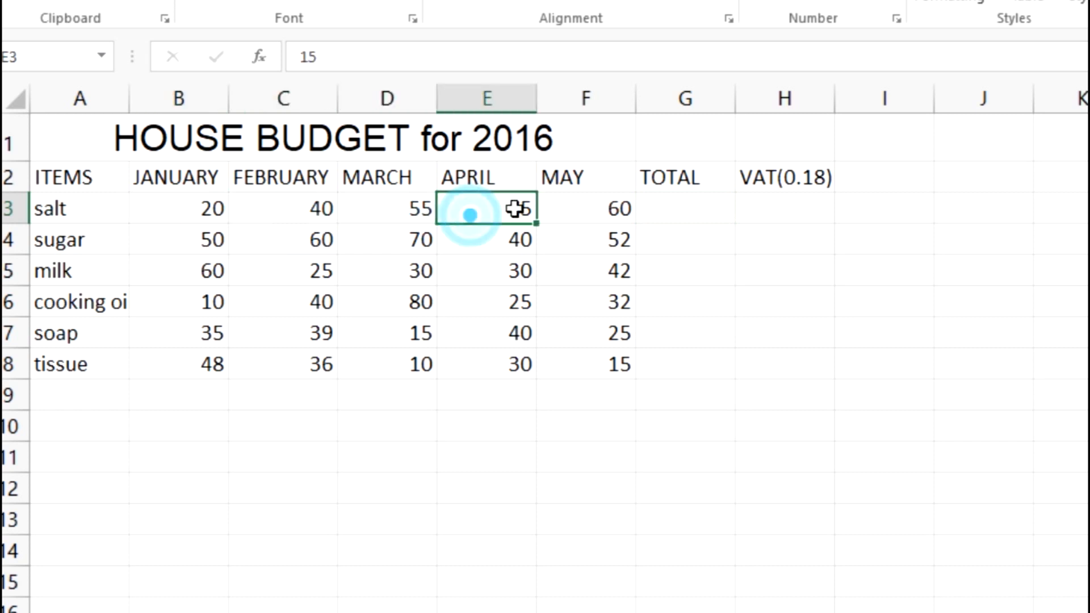
left_click(579, 211)
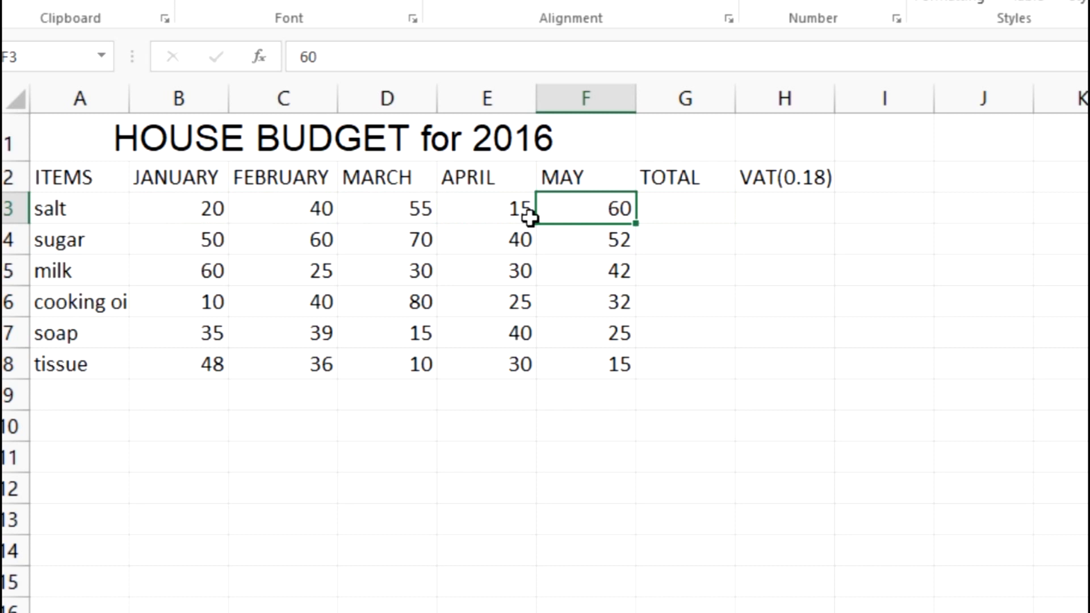
left_click_drag(168, 214, 596, 210)
Enter the formula =SUM(B3:F3) in cell G3 to total the salt row from January to May.
left_click(693, 209)
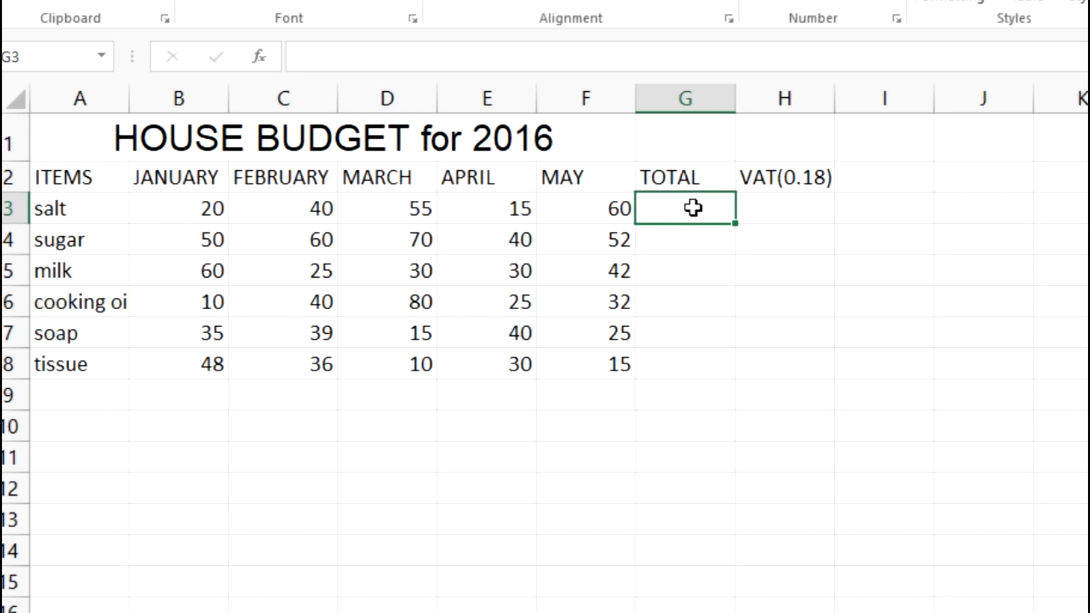
double_click(693, 208)
left_click(365, 50)
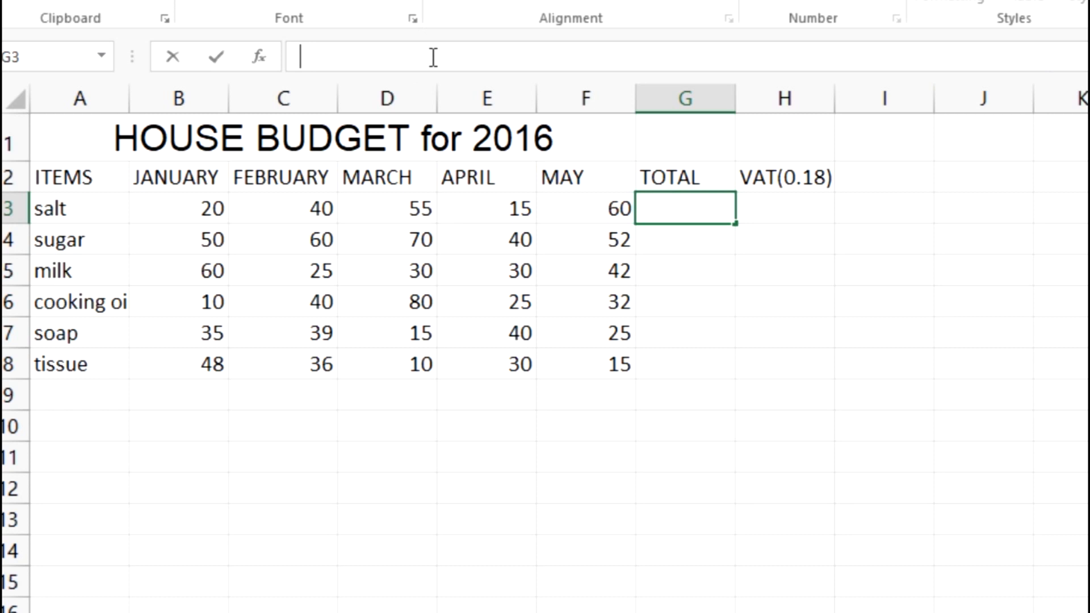
type("=")
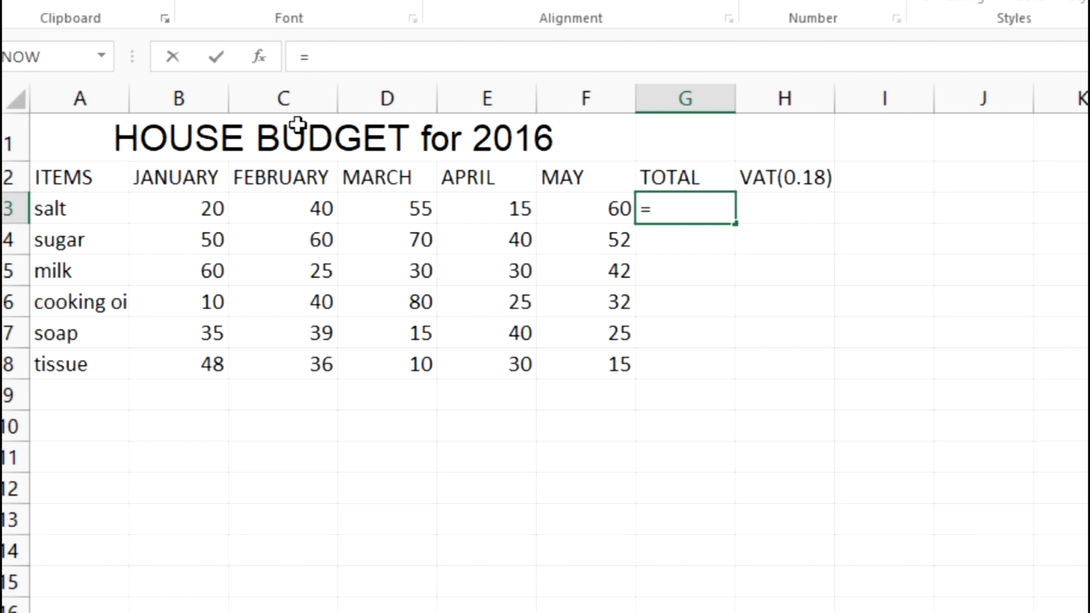
type("sum")
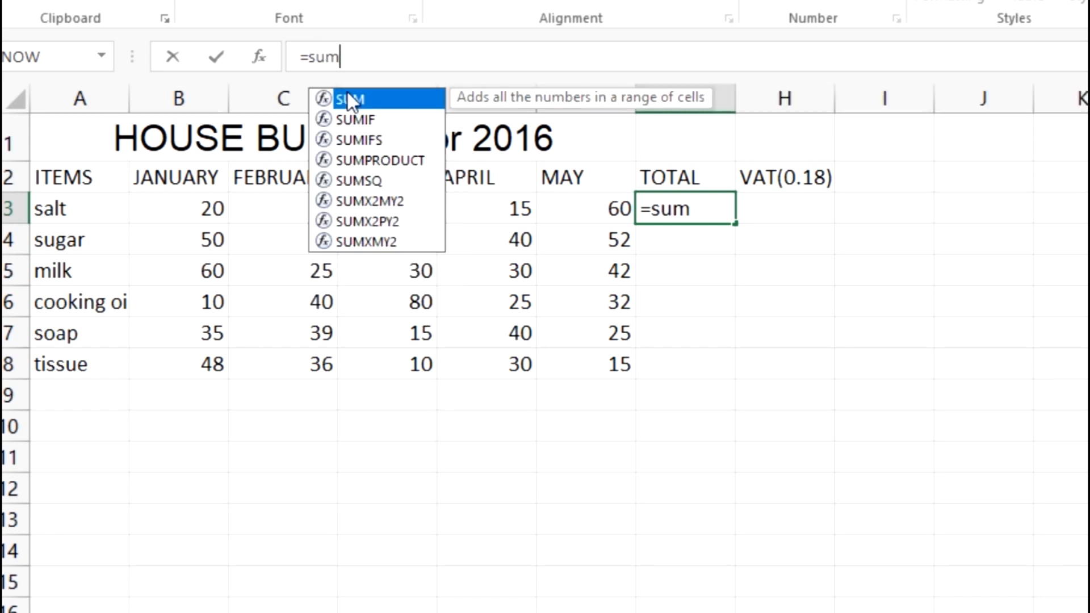
double_click(347, 96)
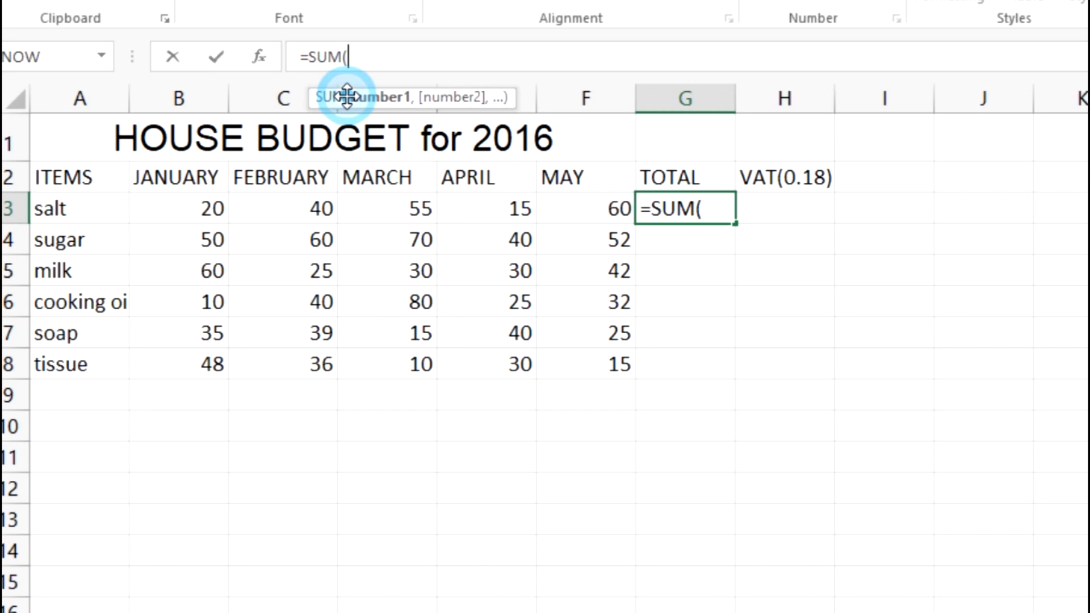
left_click_drag(165, 216, 573, 211)
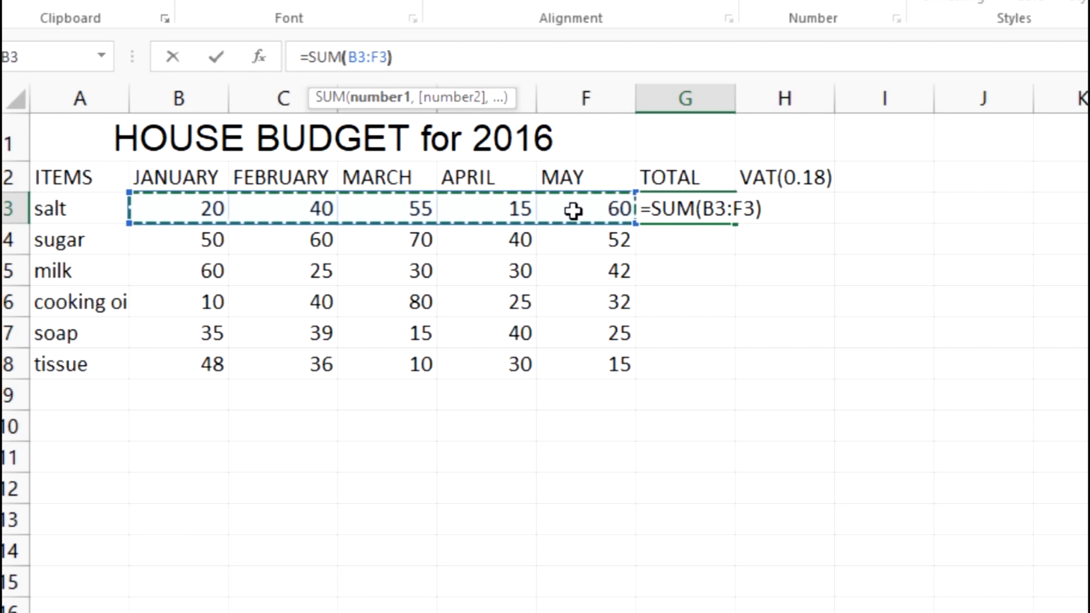
type(")")
key("Return")
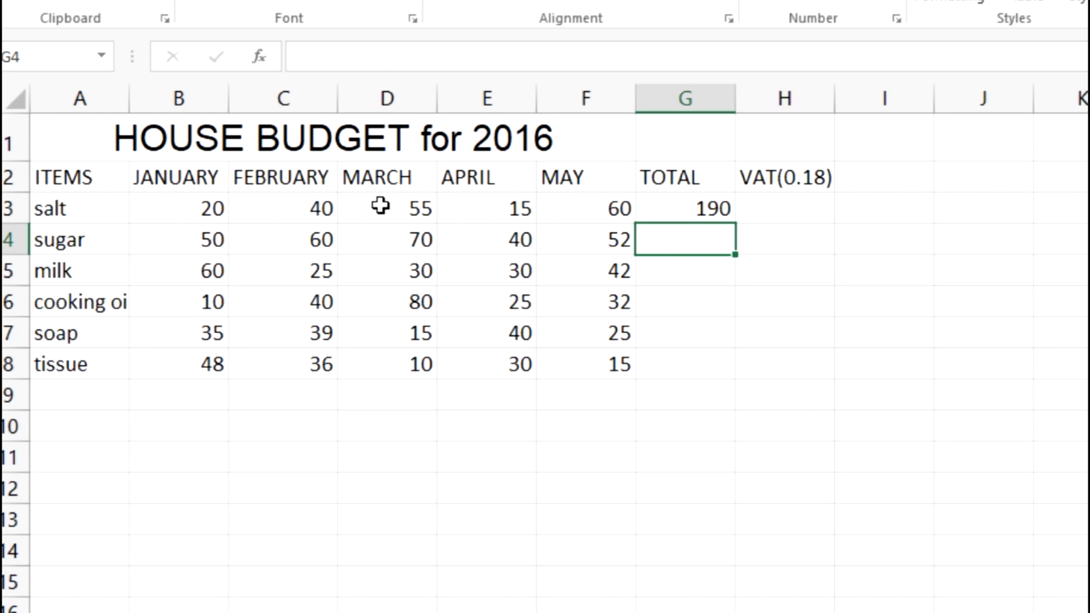
Review the salt row's monthly values from B3 to F3 and the formula that totals them in G3.
left_click(205, 209)
left_click(341, 213)
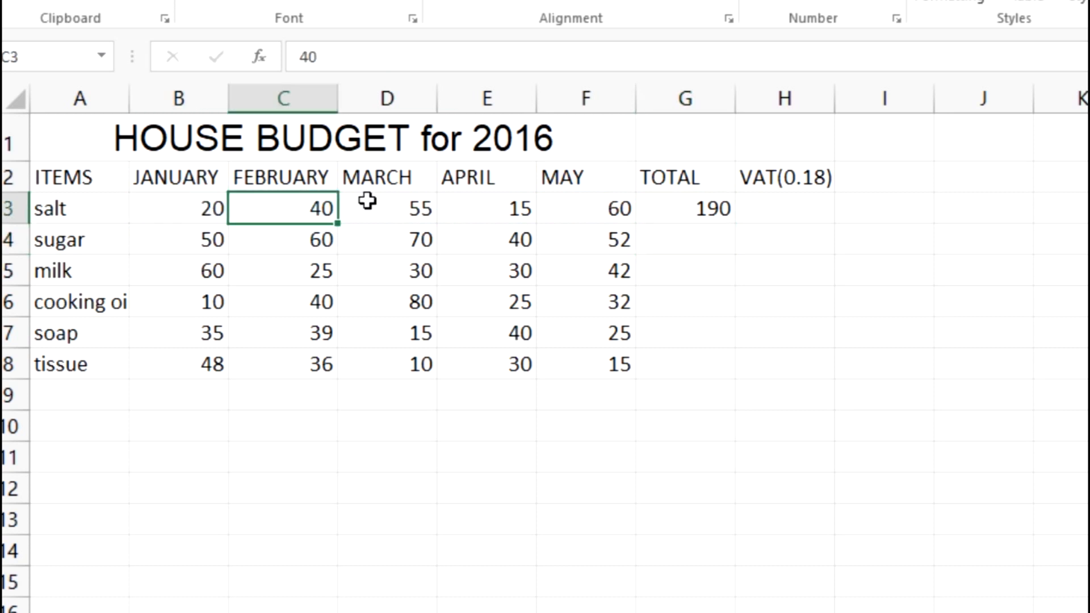
left_click(366, 203)
left_click(495, 218)
left_click(623, 209)
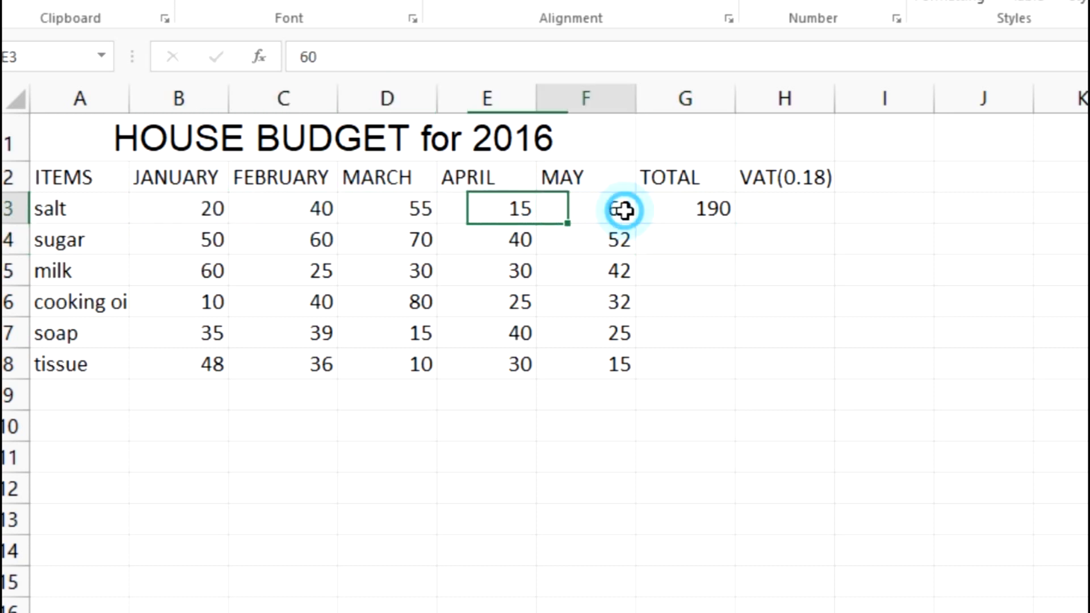
left_click(708, 211)
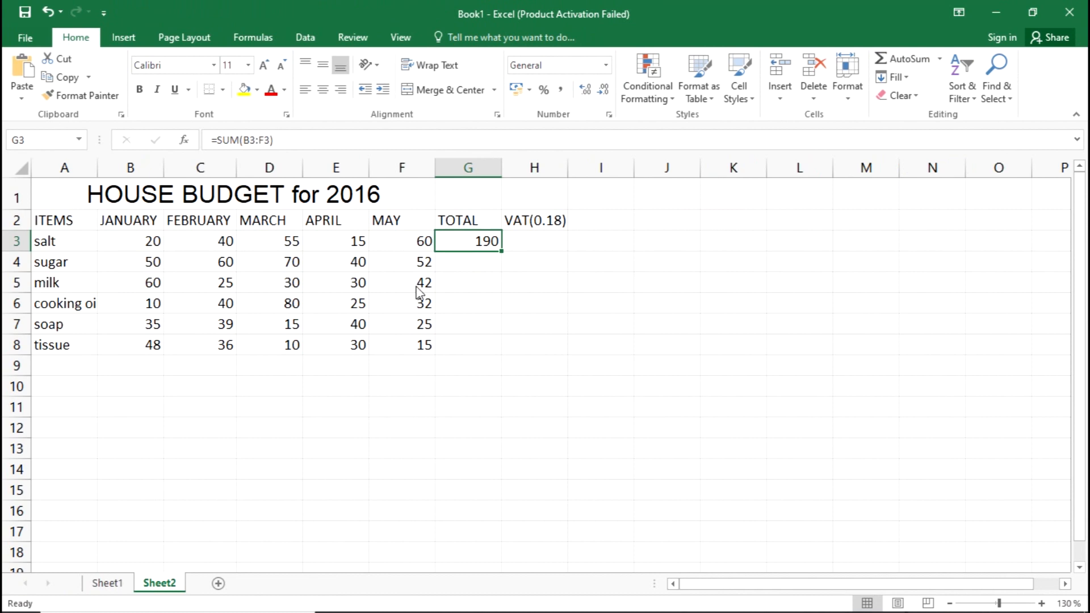
Check sub-question (iv) in the exam PDF, return to Excel and examine the TOTAL column cells from G3 to G8.
key("alt+Tab")
scroll(467, 278, "down", 3)
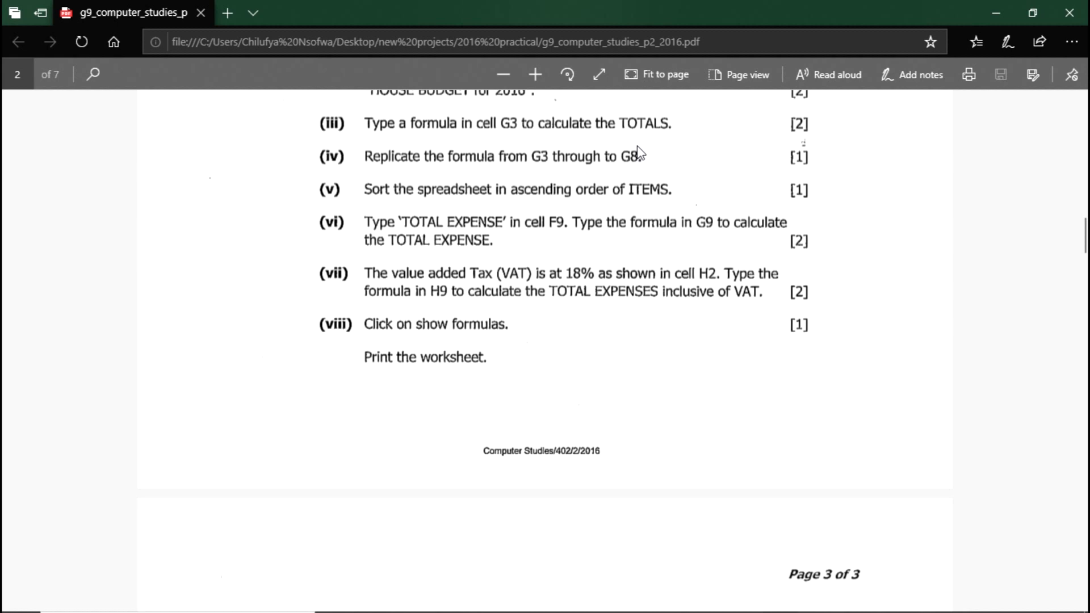
key("alt+Tab")
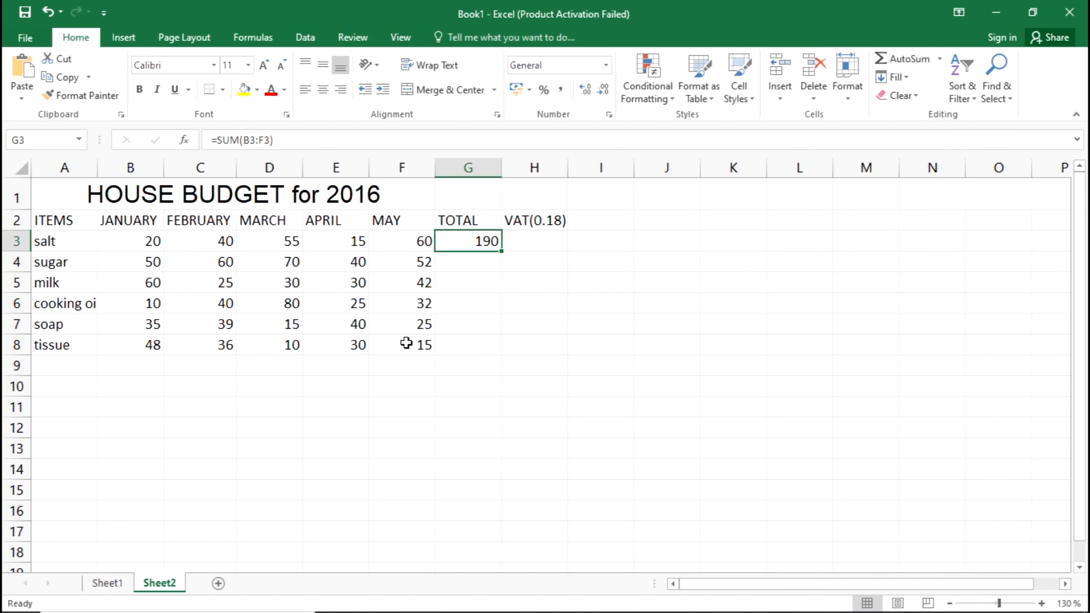
left_click(556, 305)
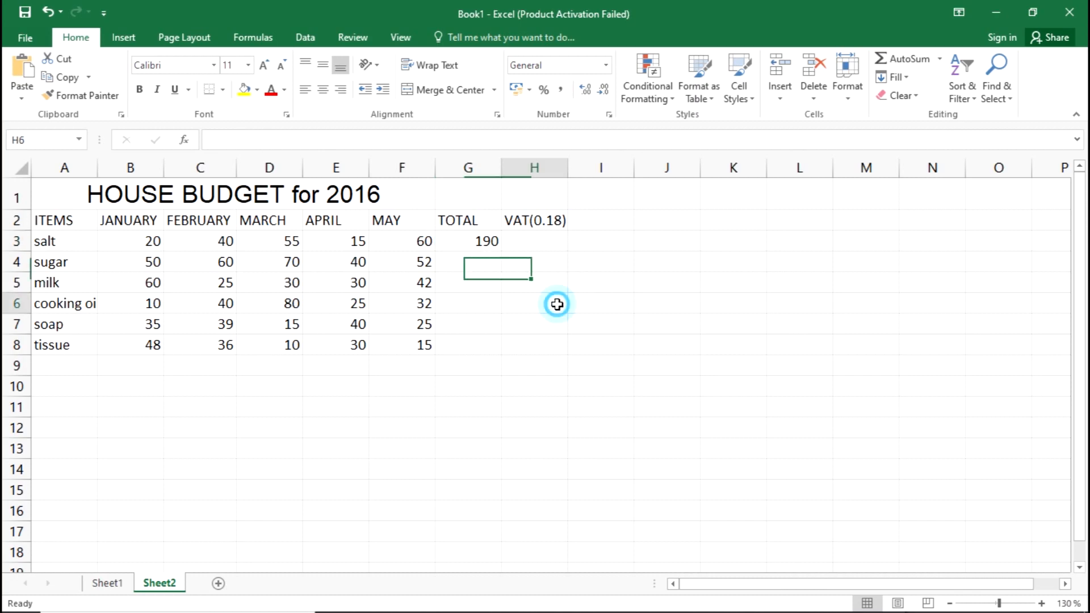
left_click(468, 246)
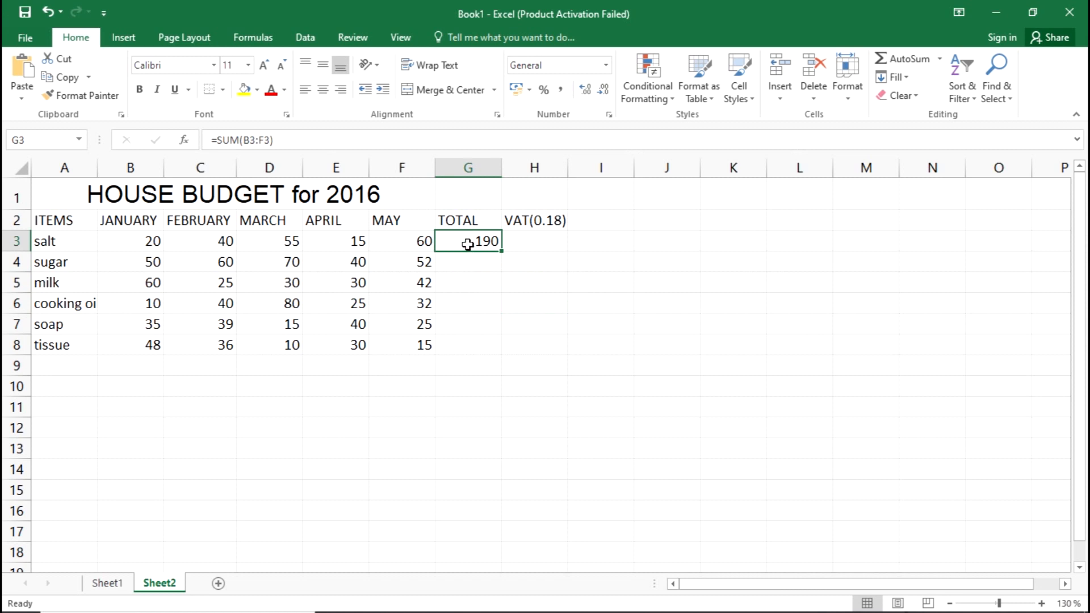
left_click(461, 347)
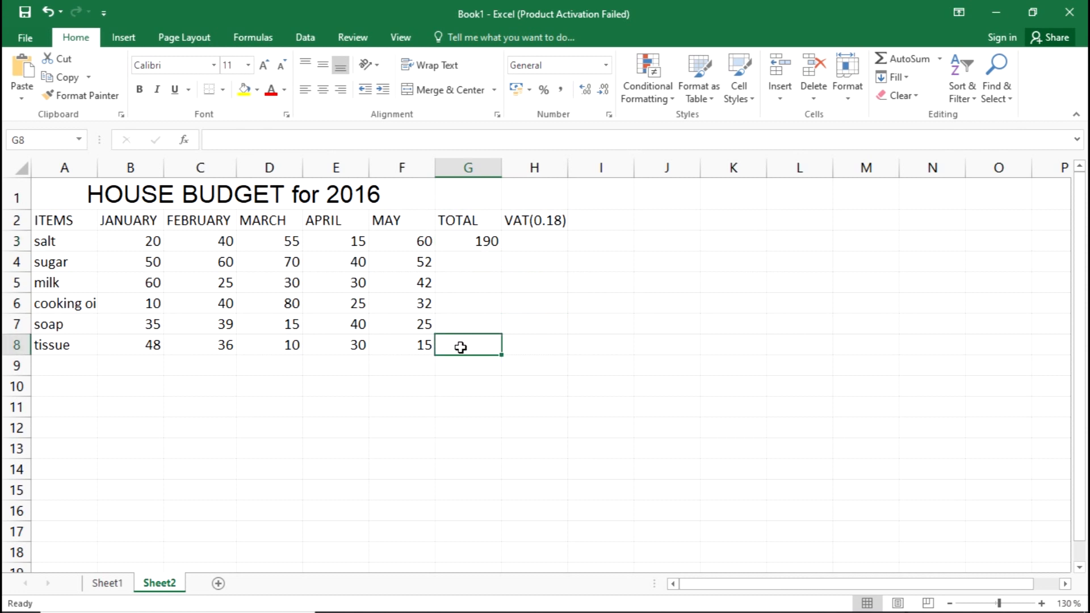
left_click(458, 267)
left_click(460, 248)
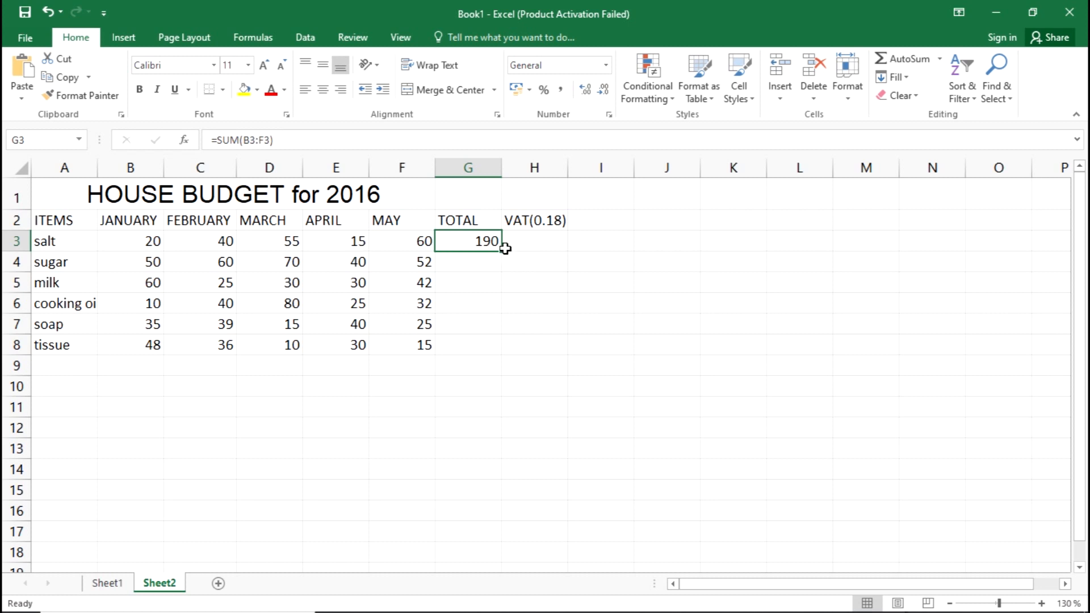
Replicate the SUM formula from cell G3 down through G8 to total every item row.
scroll(500, 257, "up", 1)
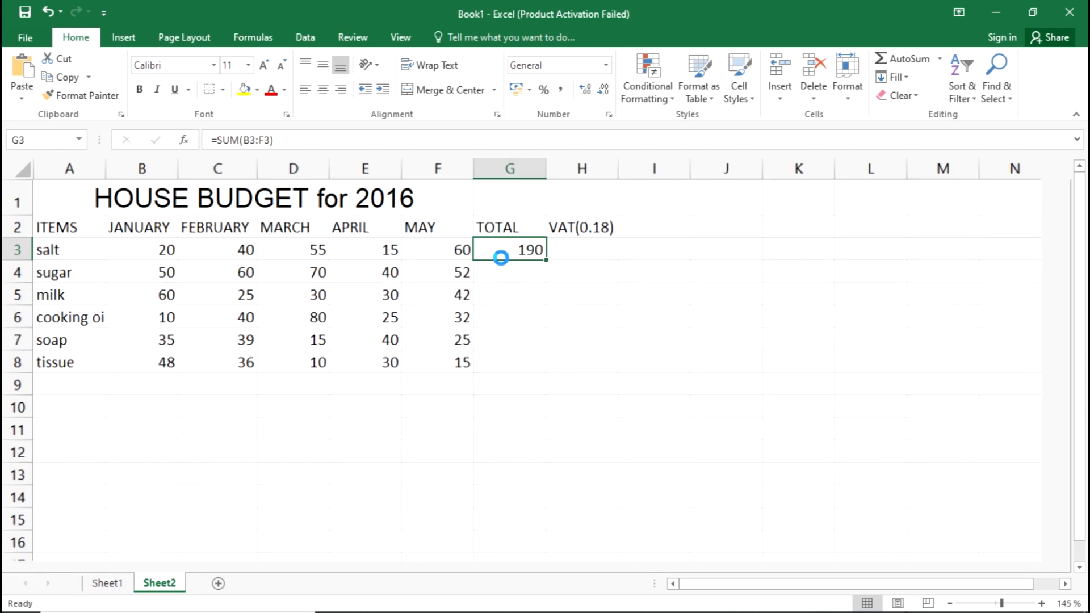
scroll(500, 257, "up", 4)
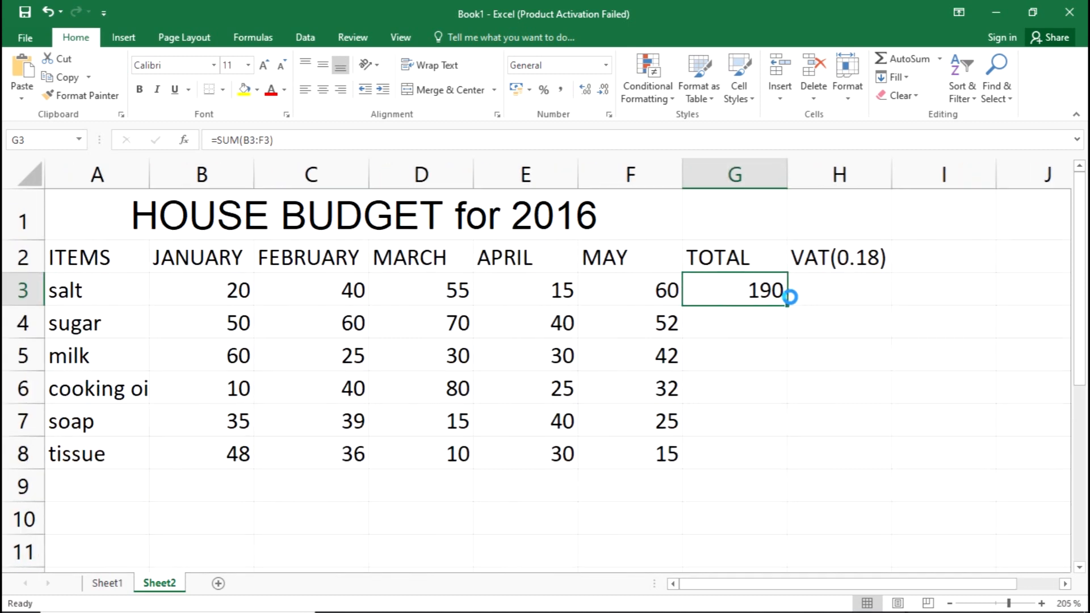
scroll(790, 301, "up", 2)
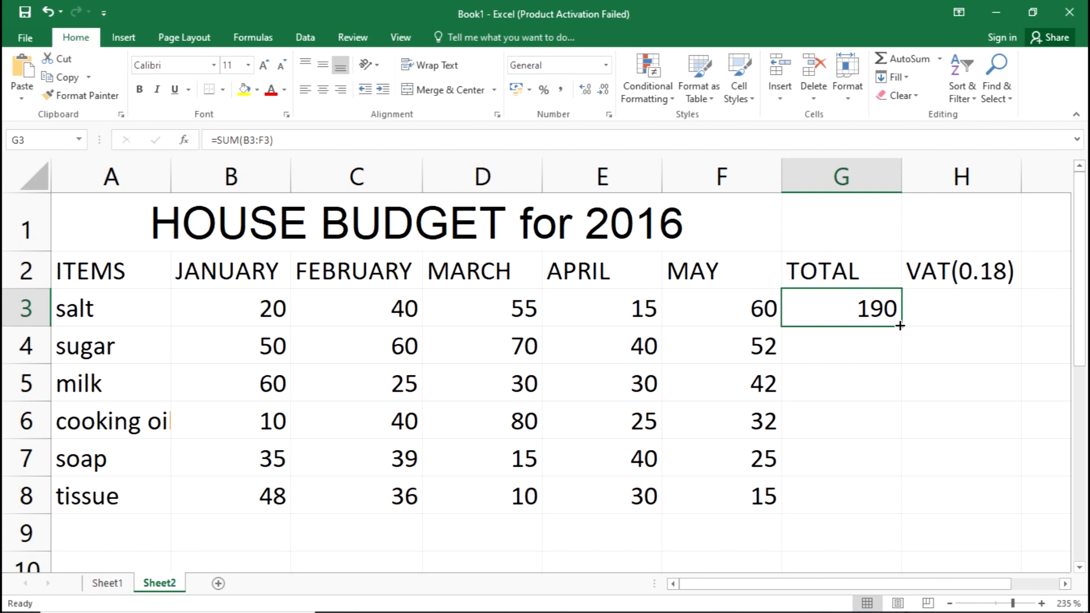
left_click_drag(900, 325, 893, 500)
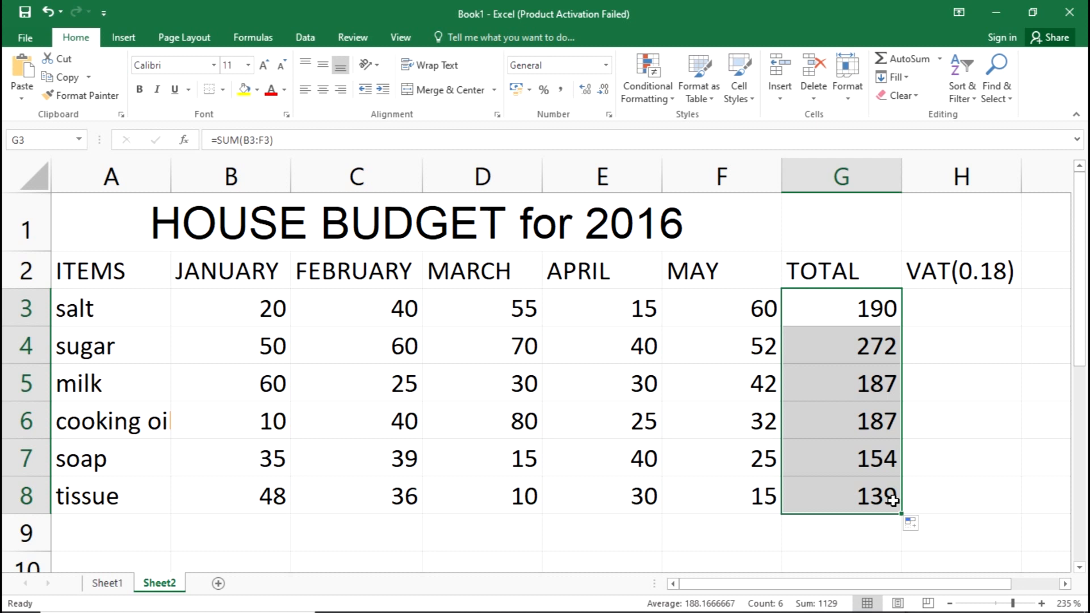
scroll(816, 332, "down", 1, "ctrl")
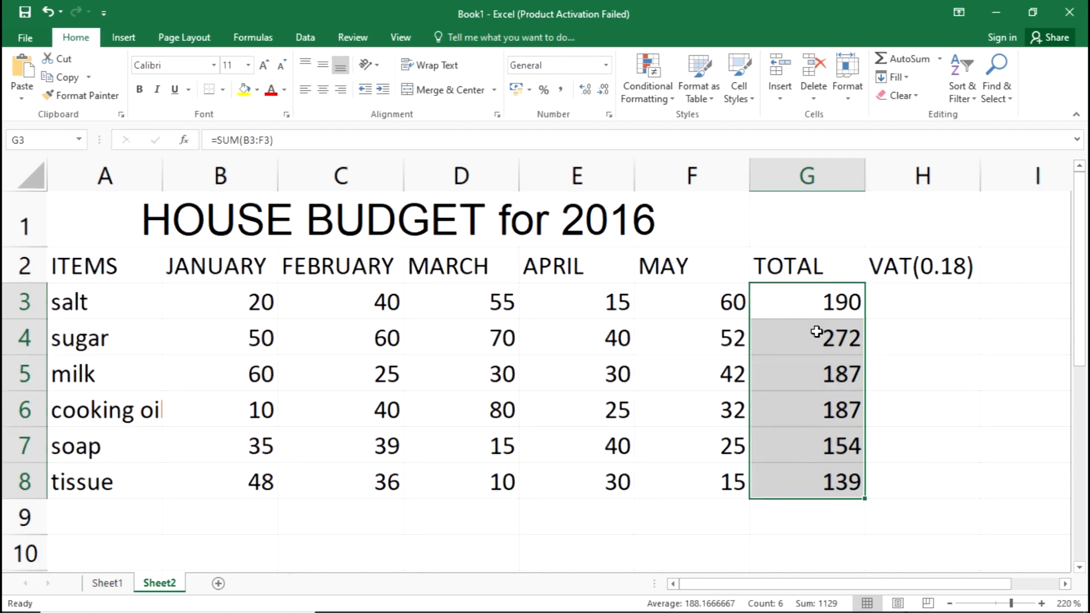
scroll(805, 277, "down", 3, "ctrl")
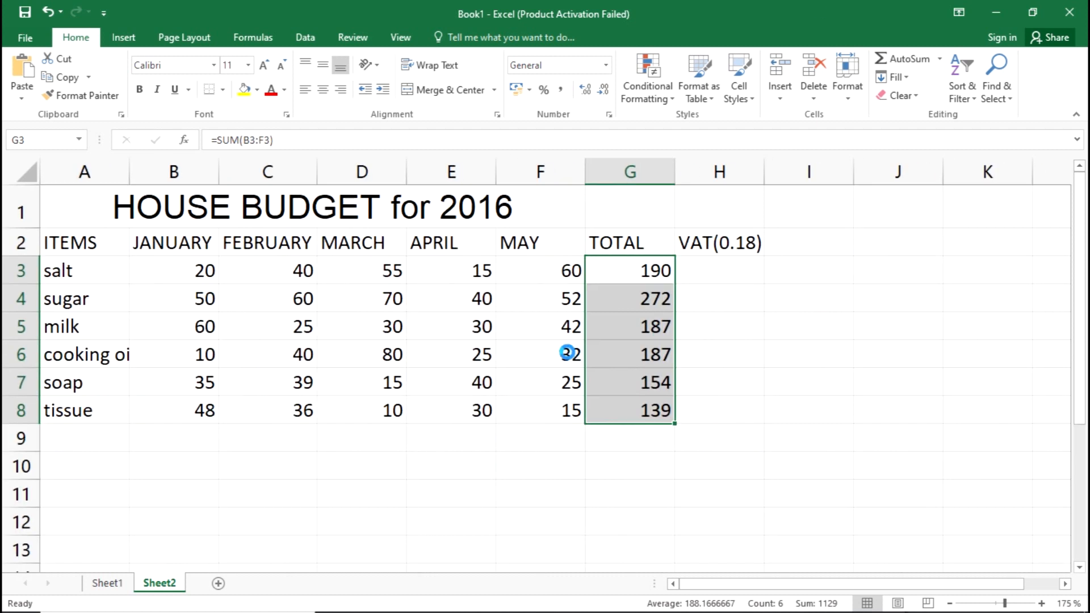
scroll(566, 352, "down", 5, "ctrl")
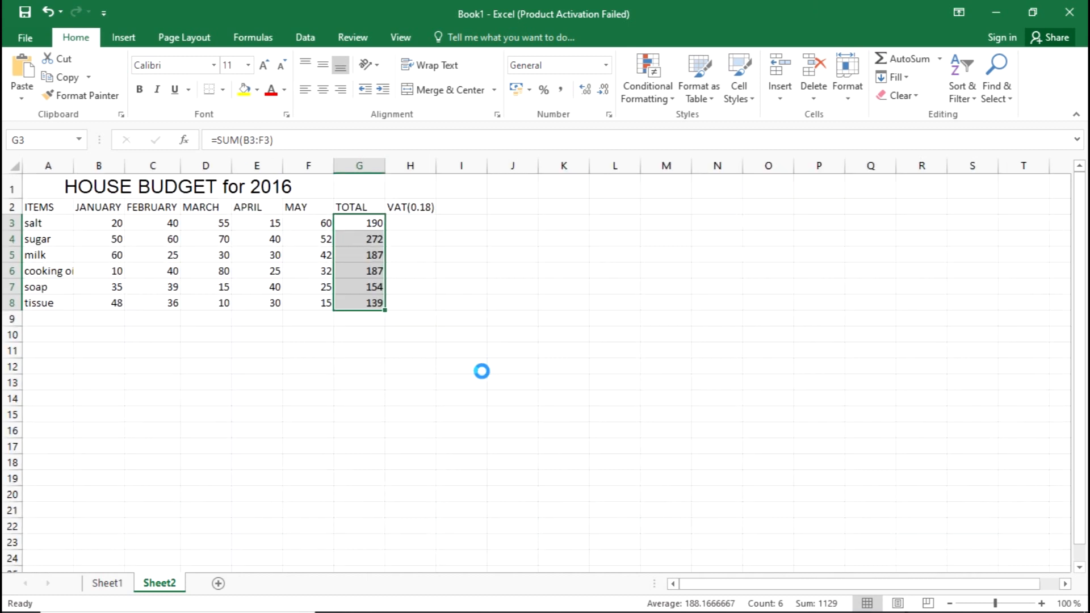
scroll(414, 370, "down", 3, "ctrl")
scroll(316, 314, "up", 4, "ctrl")
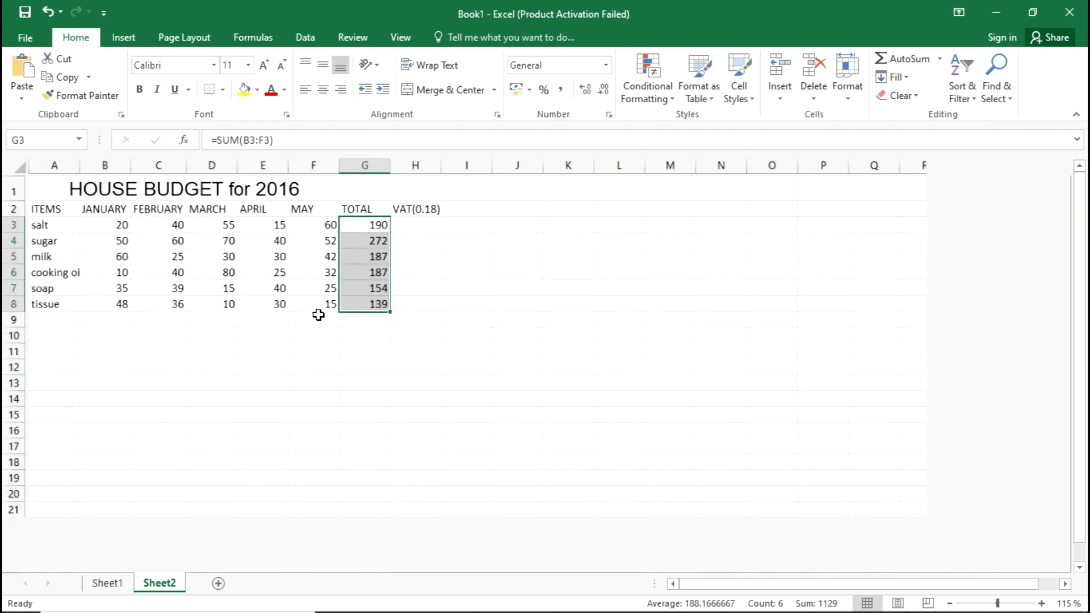
scroll(318, 315, "up", 1, "ctrl")
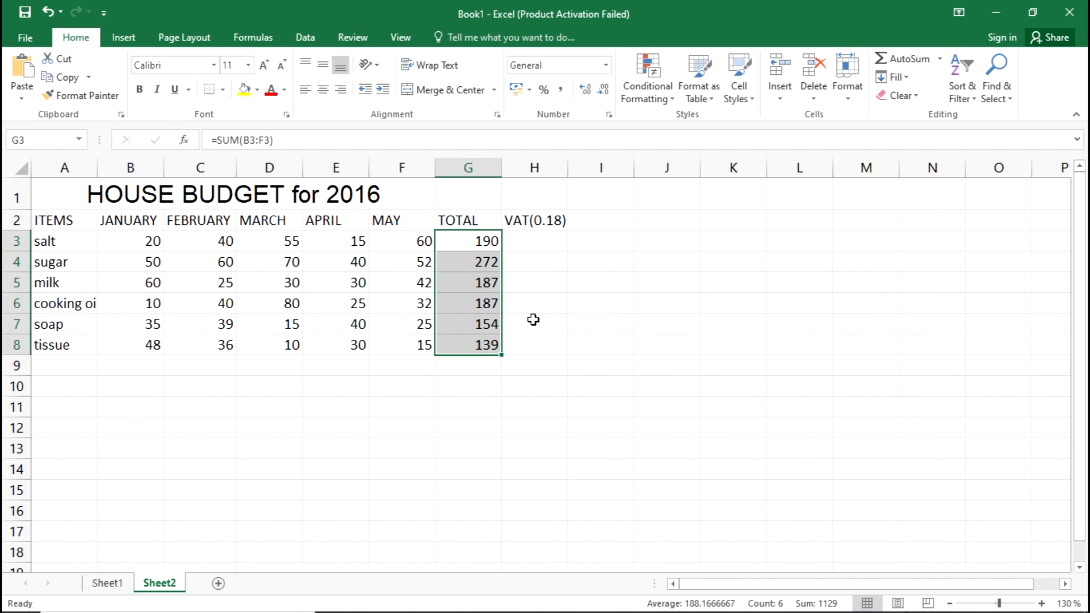
scroll(533, 319, "up", 1, "ctrl")
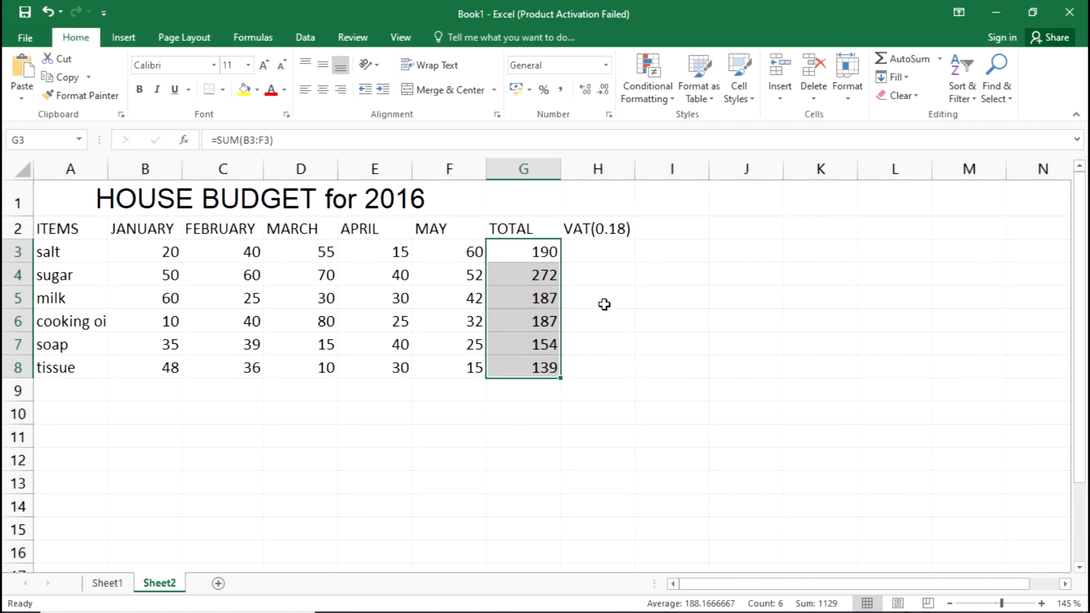
left_click(606, 281)
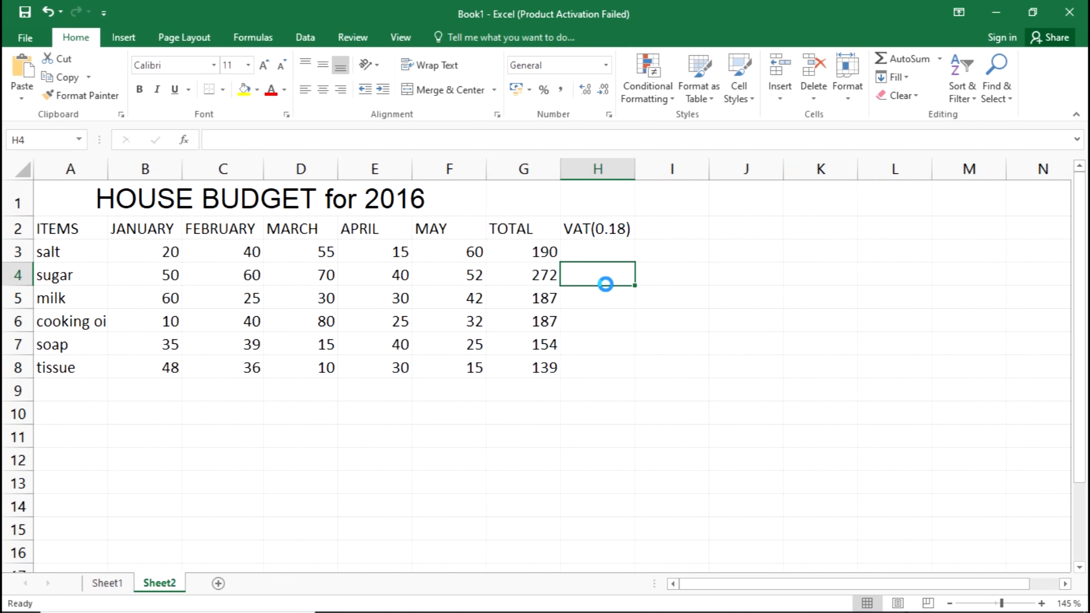
Review the sorting sub-question and the item names in column A down to tissue in A8.
key("alt+Tab")
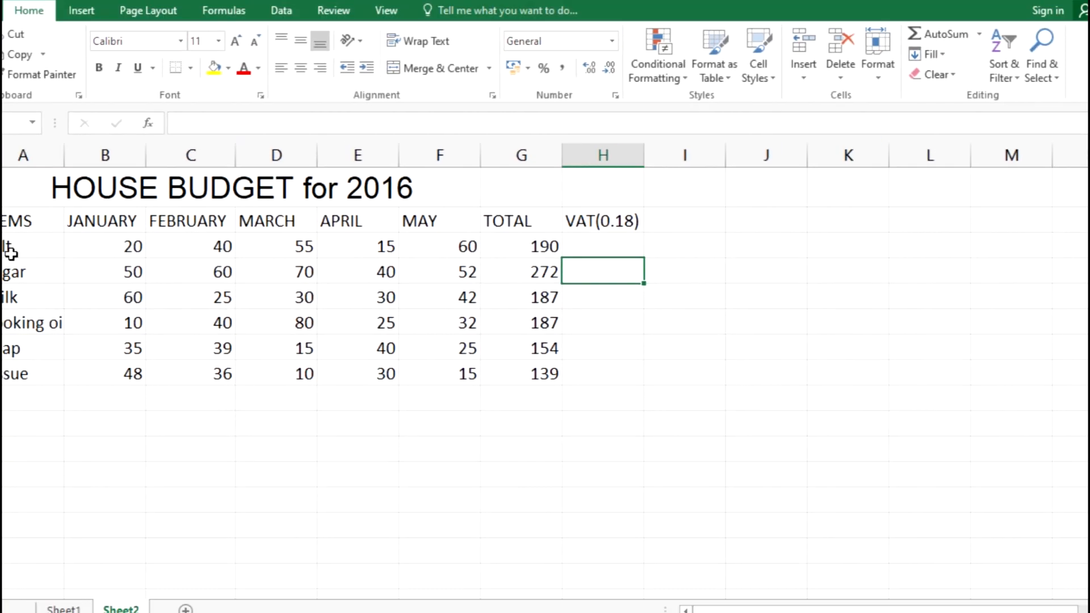
left_click(18, 245)
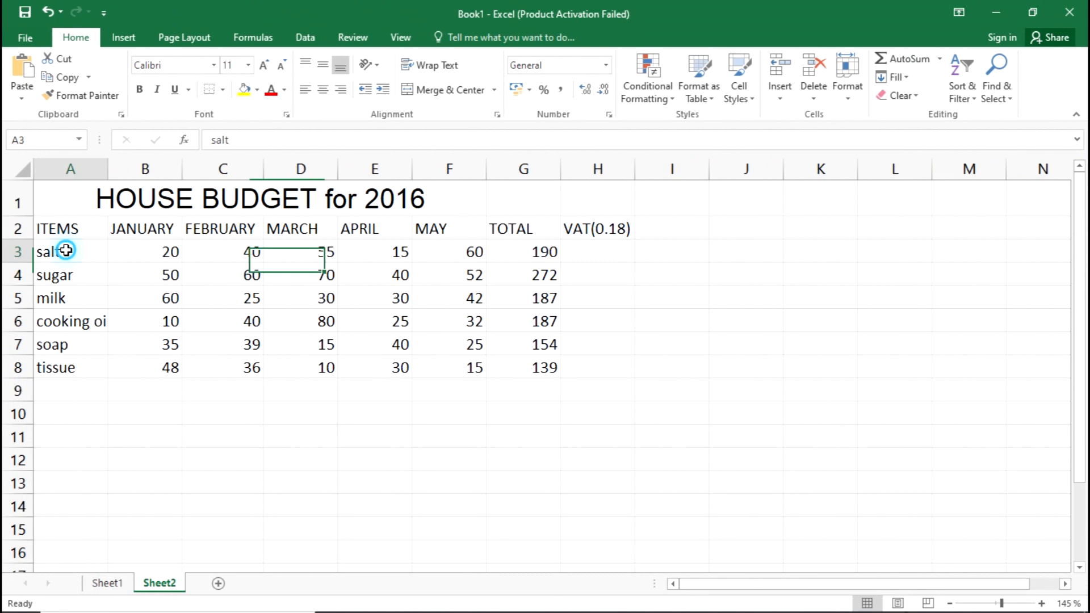
left_click(73, 274)
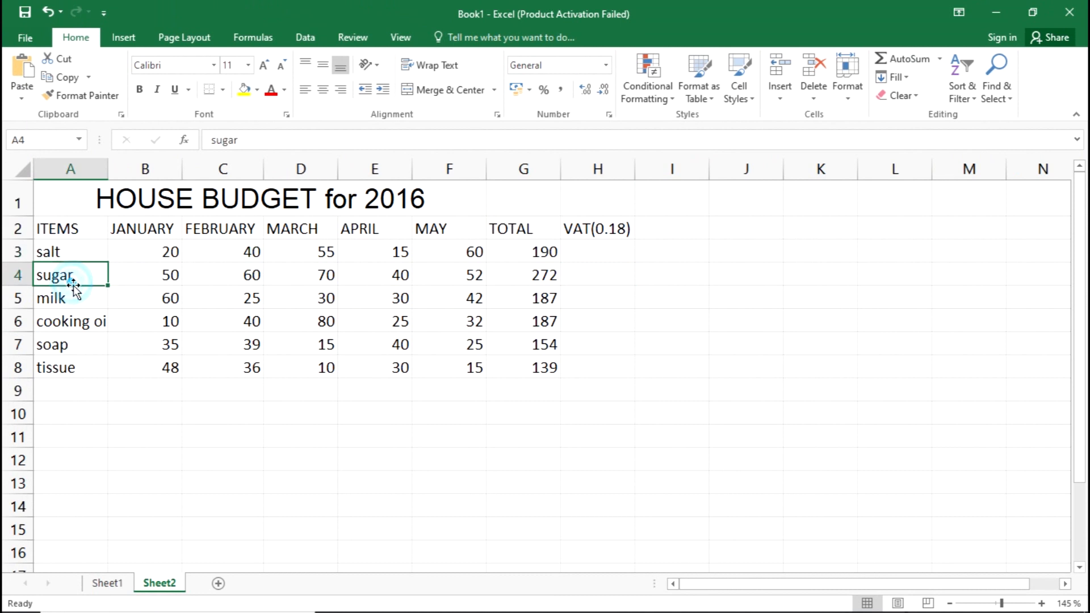
left_click(73, 299)
left_click(92, 327)
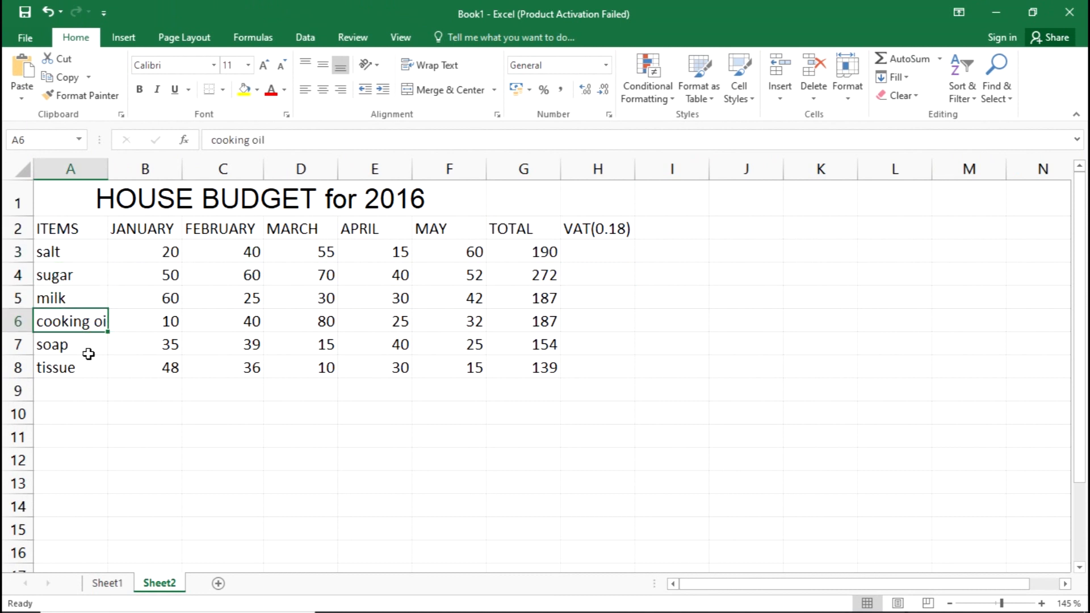
left_click(89, 354)
left_click(89, 370)
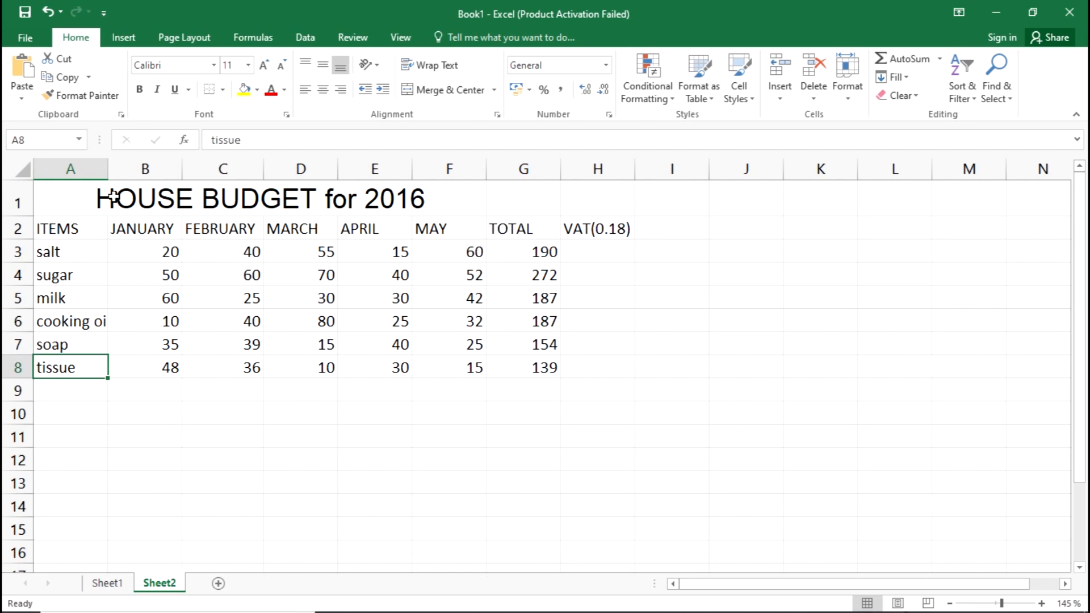
Auto-fit column A to show the full item name "cooking oil" and save the workbook.
double_click(106, 165)
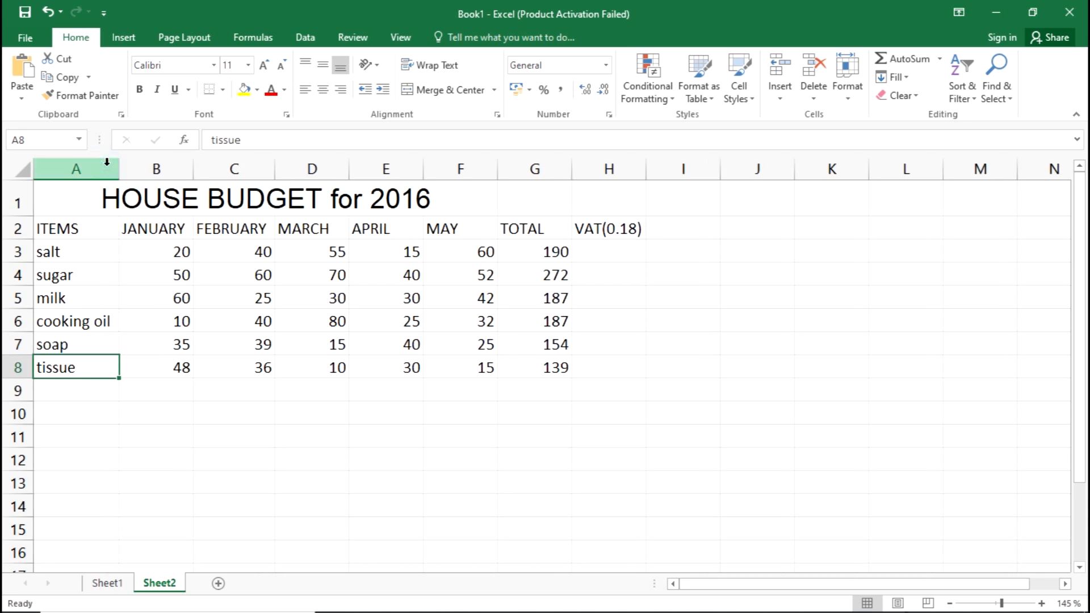
left_click(84, 320)
left_click(247, 418)
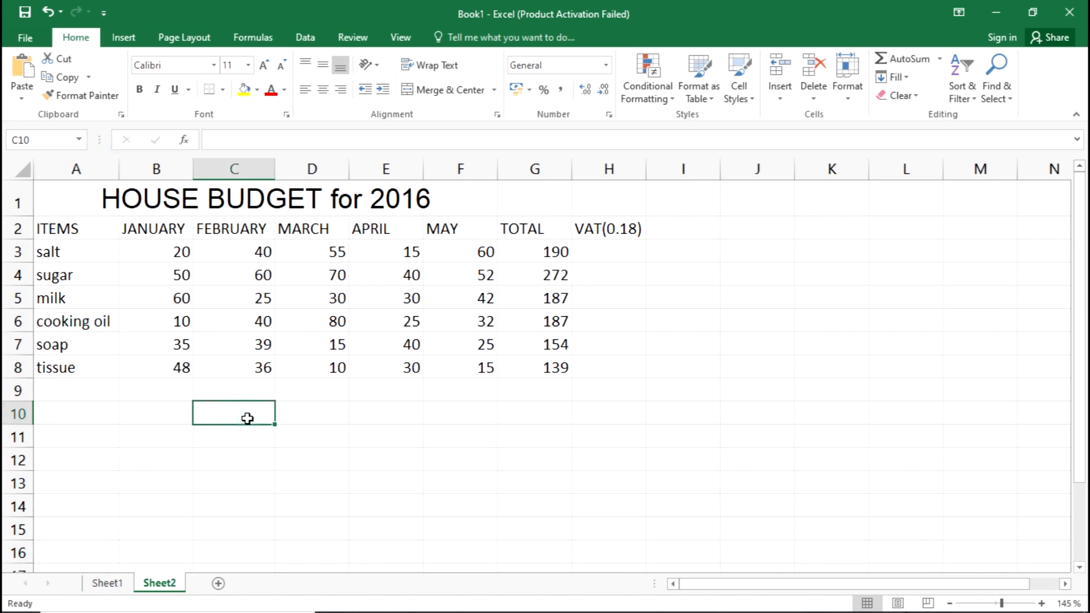
key("ctrl+s")
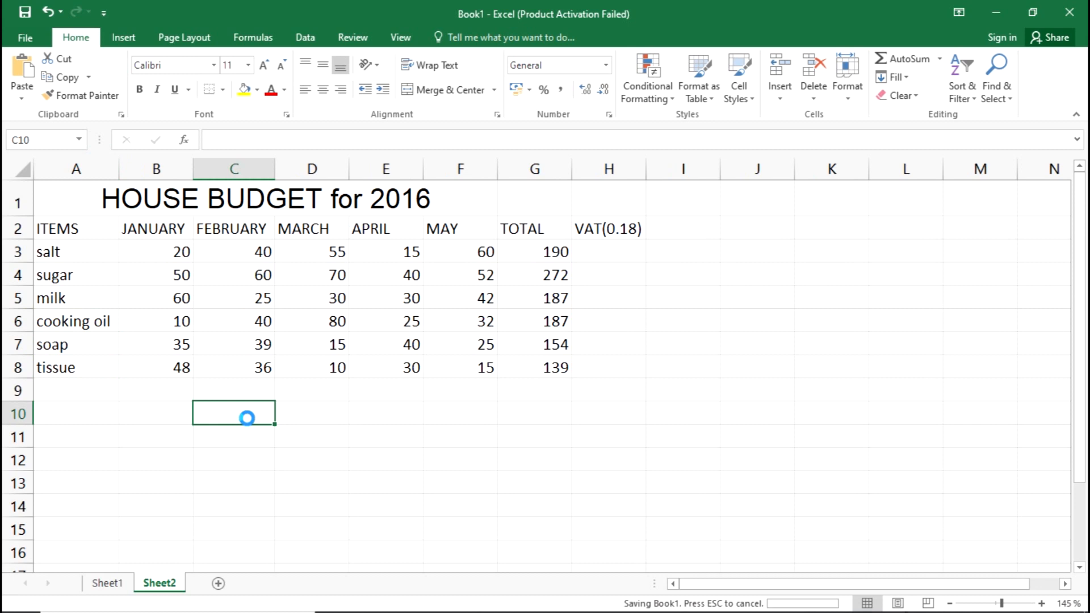
Check sub-question (v) in the exam PDF, return to the Book1 workbook and examine the item names in A3 to A8.
key("alt+Tab")
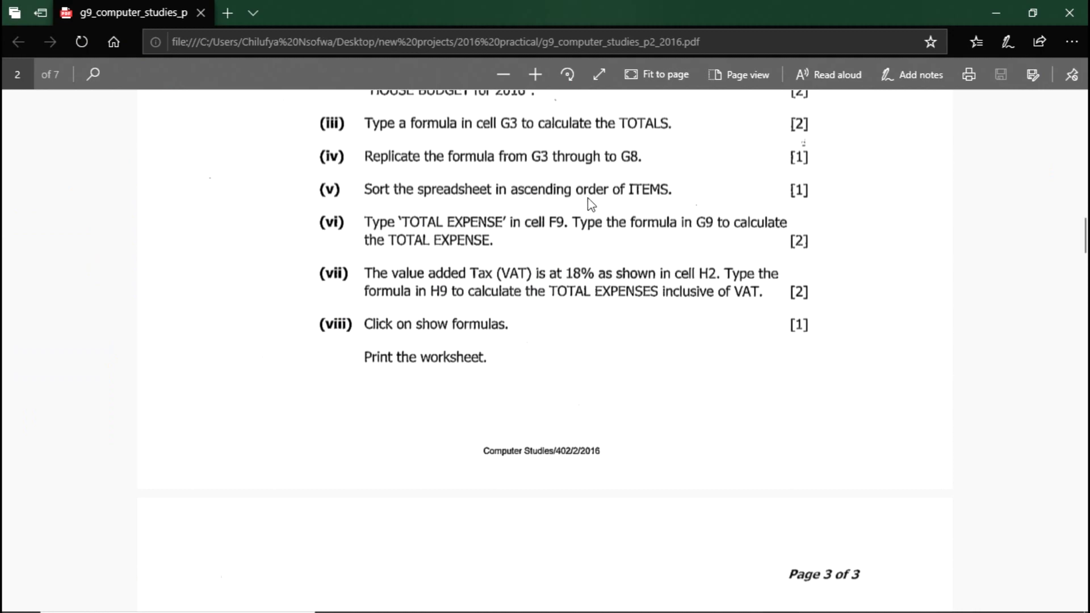
key("alt+Tab")
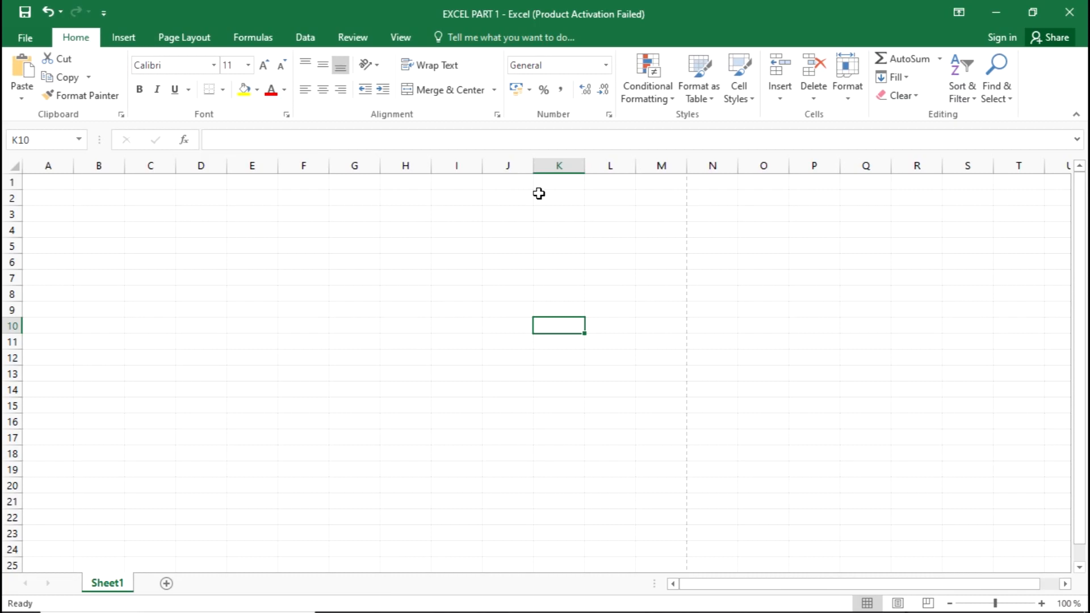
key("alt+Tab")
key("Tab")
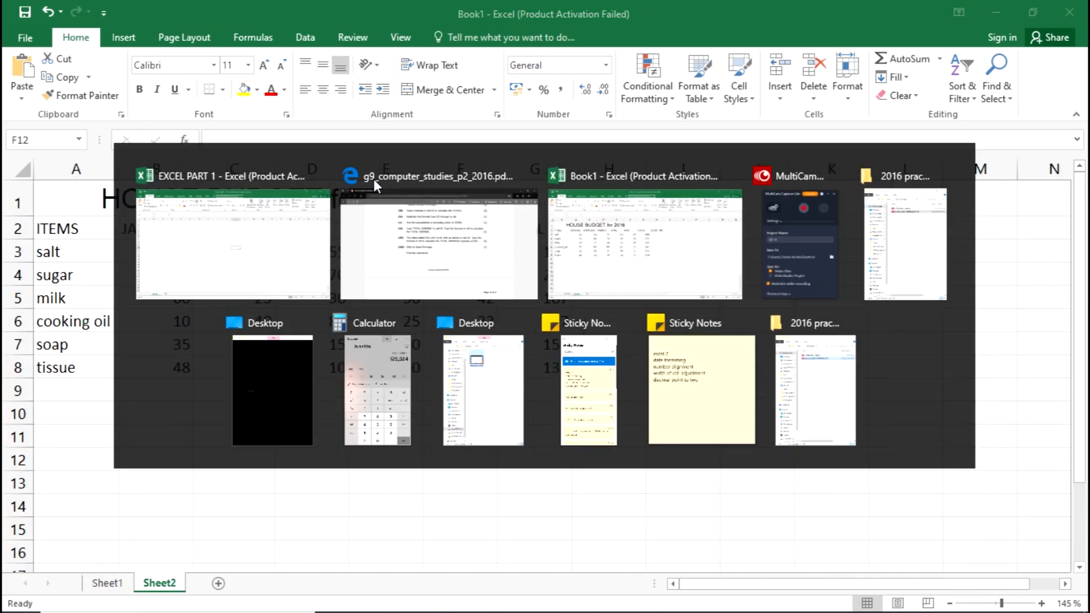
left_click(60, 262)
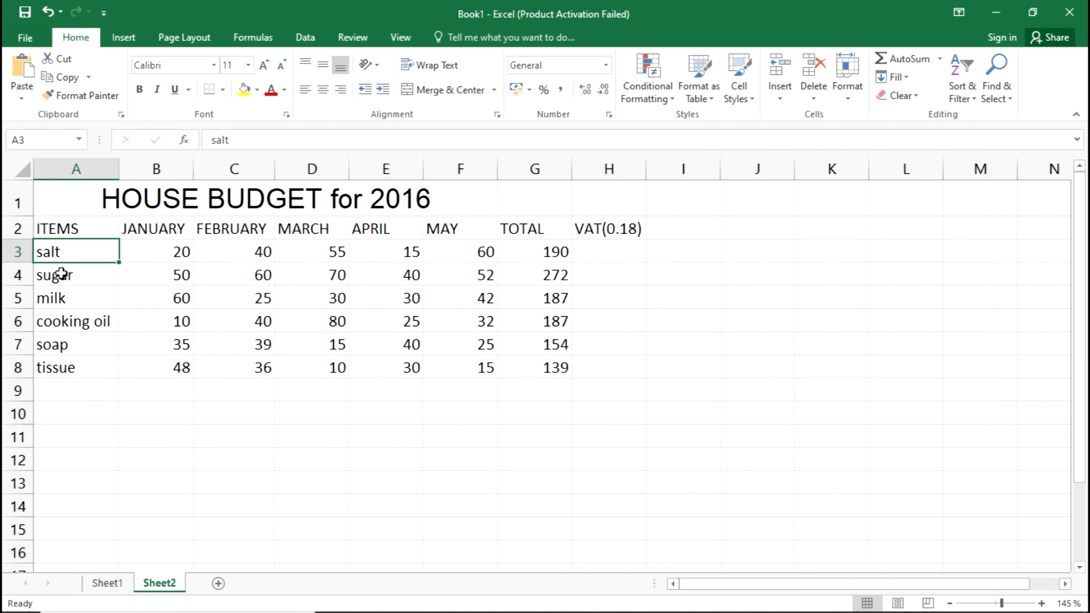
left_click(68, 369)
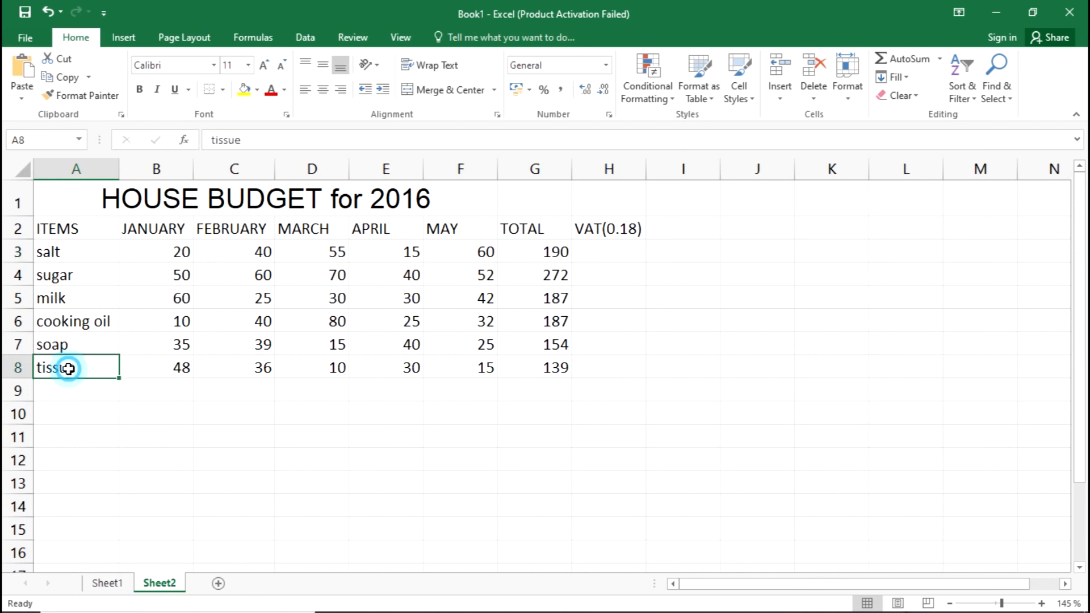
left_click(43, 255)
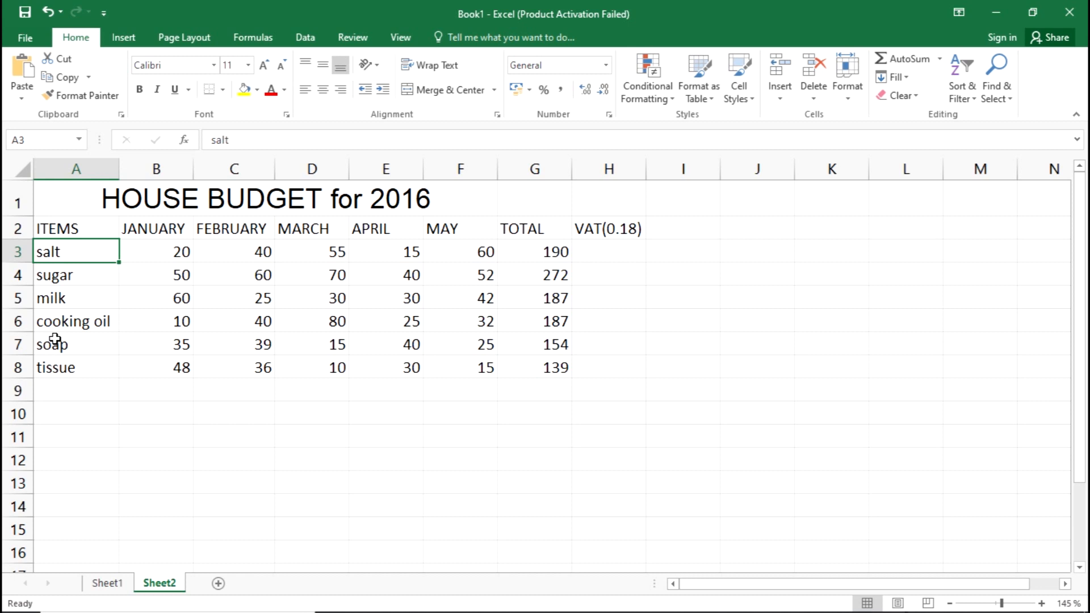
left_click(250, 417)
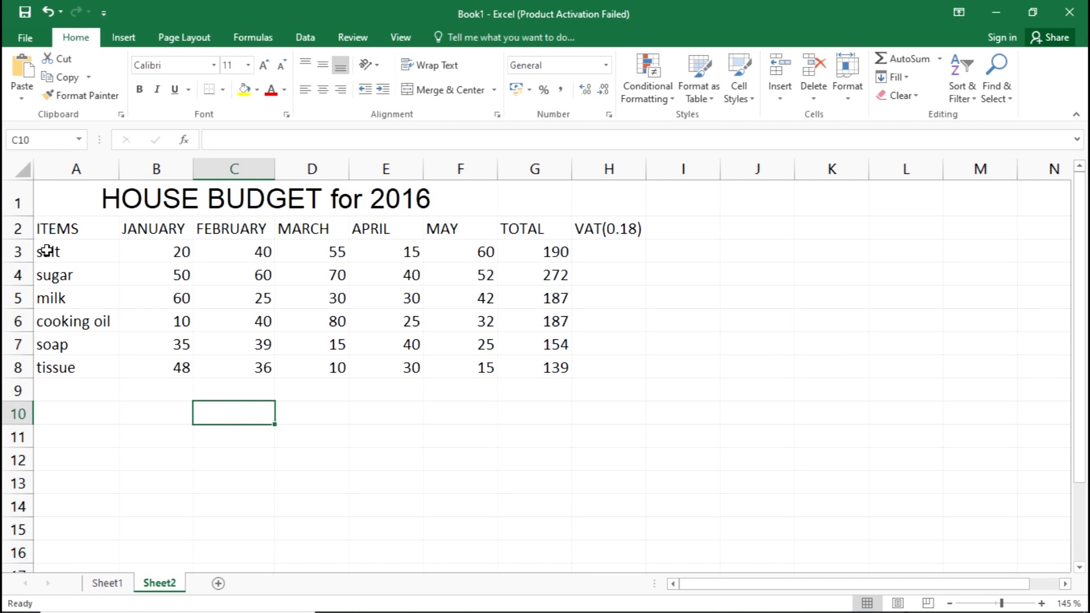
Sort the budget rows in A3:G8 in ascending order of ITEMS, from A to Z.
left_click_drag(47, 251, 570, 375)
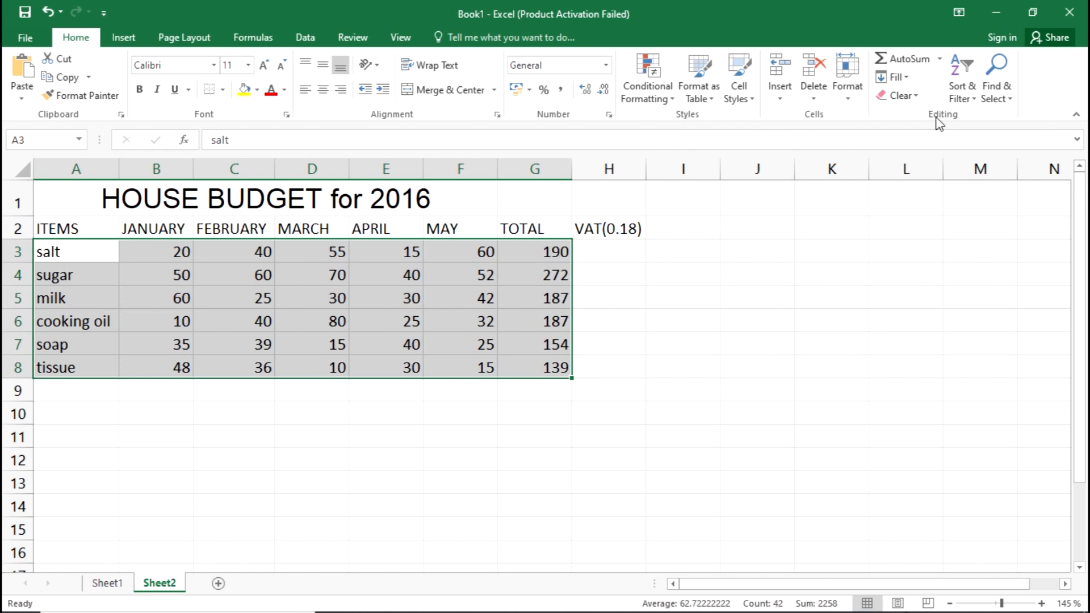
left_click(975, 100)
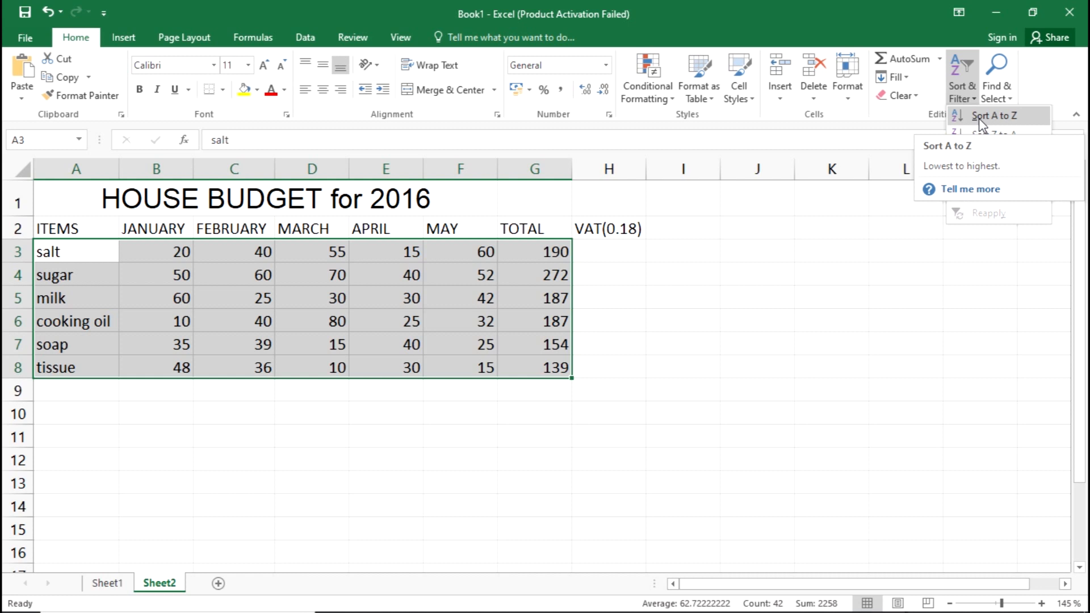
left_click(978, 116)
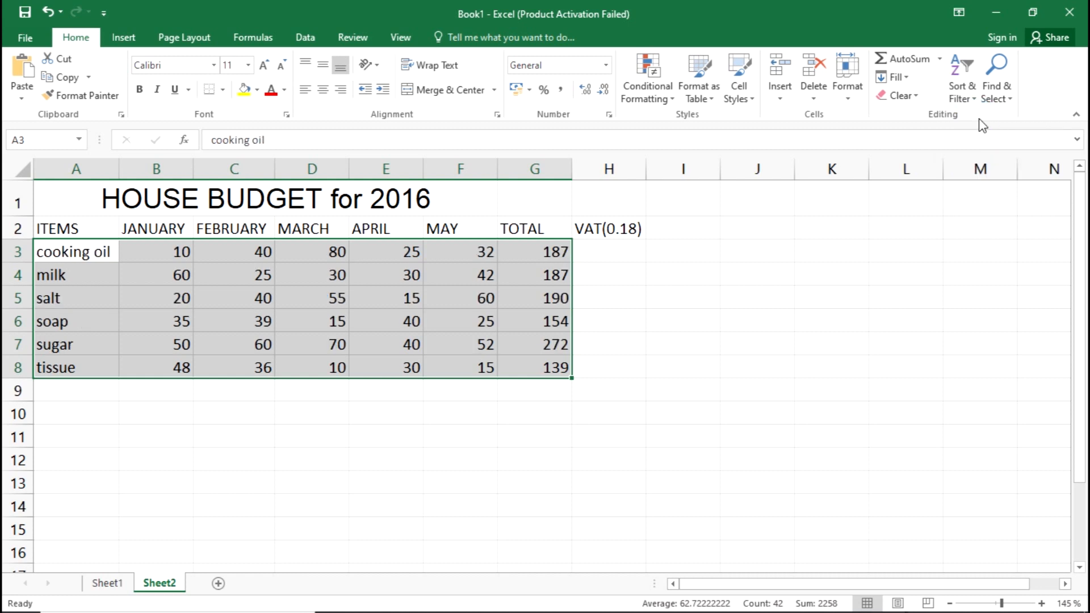
left_click(89, 408)
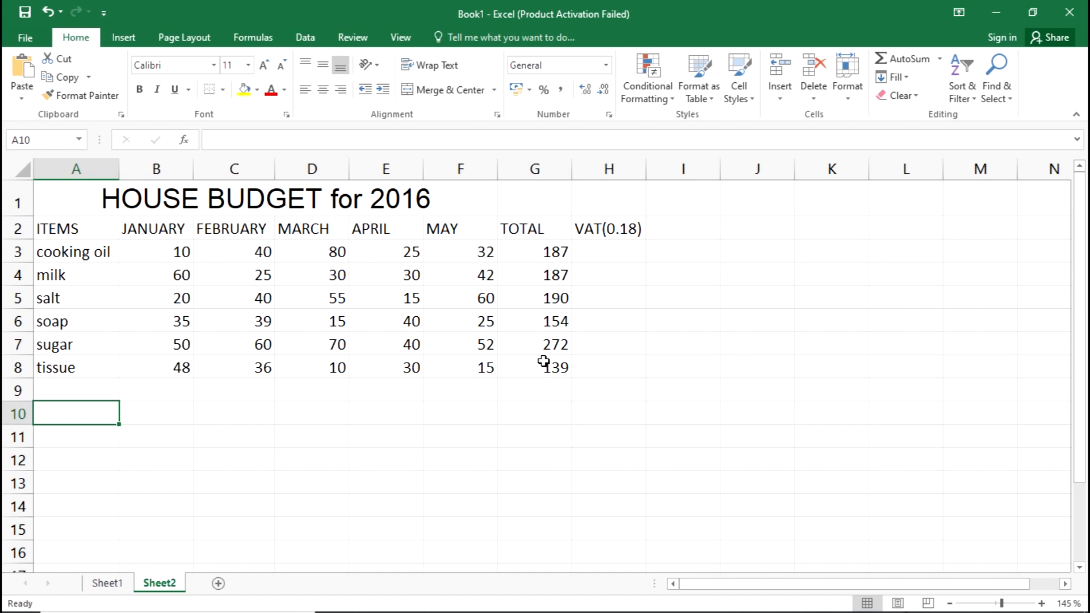
left_click(590, 342)
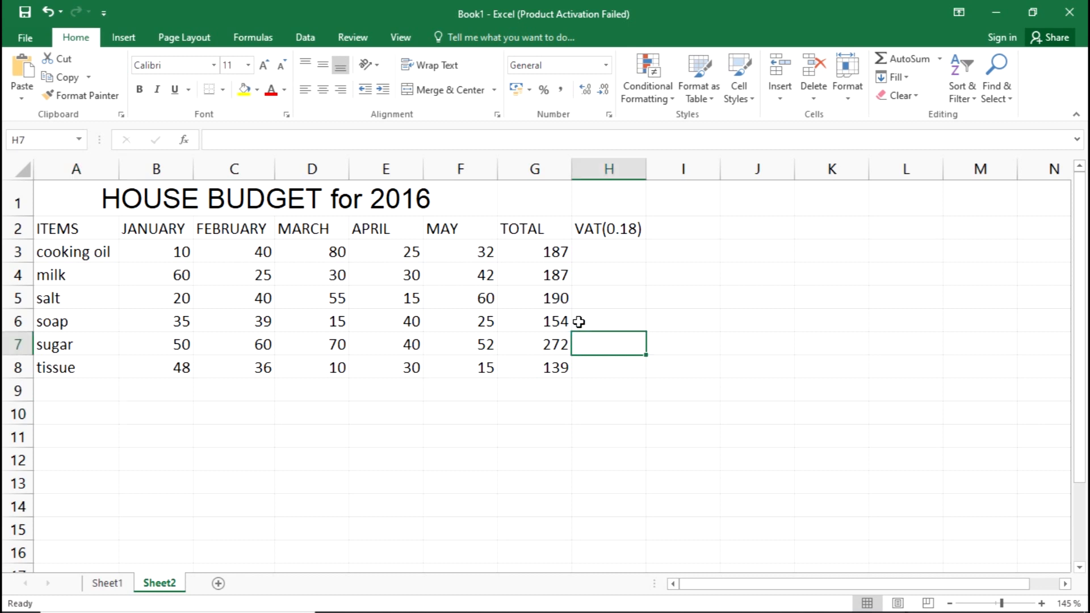
Undo the last sort and sort the item names in A3:A8 from A to Z, expanding the selection to the neighbouring data.
key("ctrl+z")
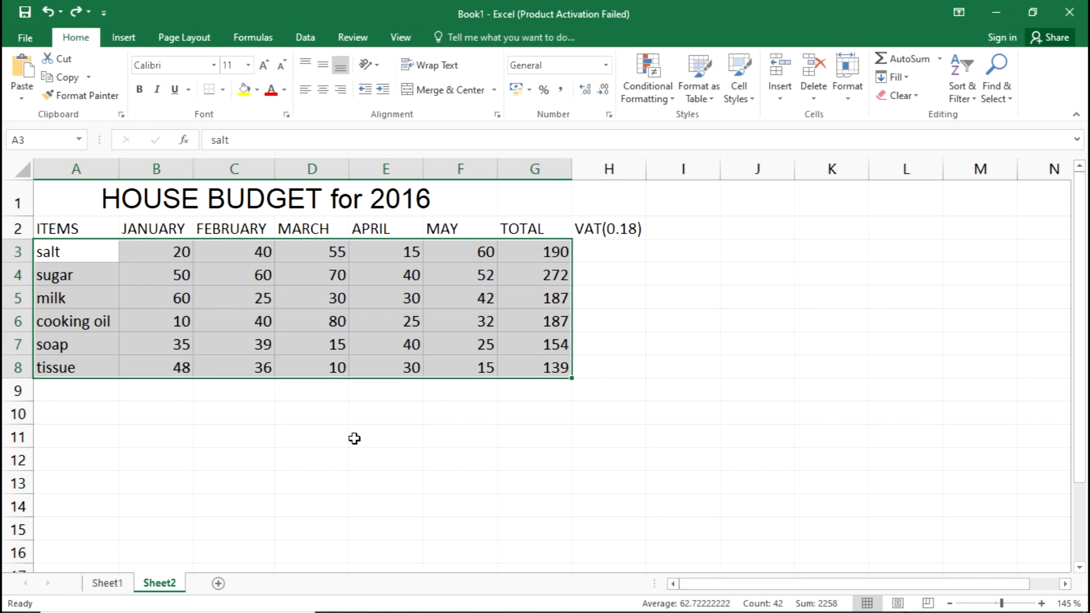
left_click(354, 438)
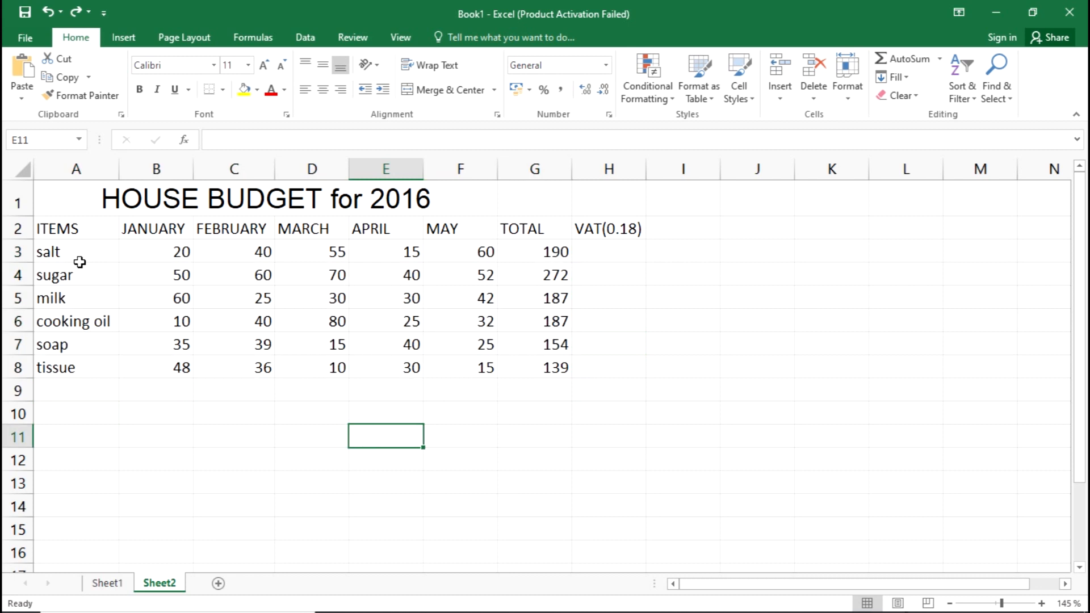
left_click_drag(74, 250, 81, 366)
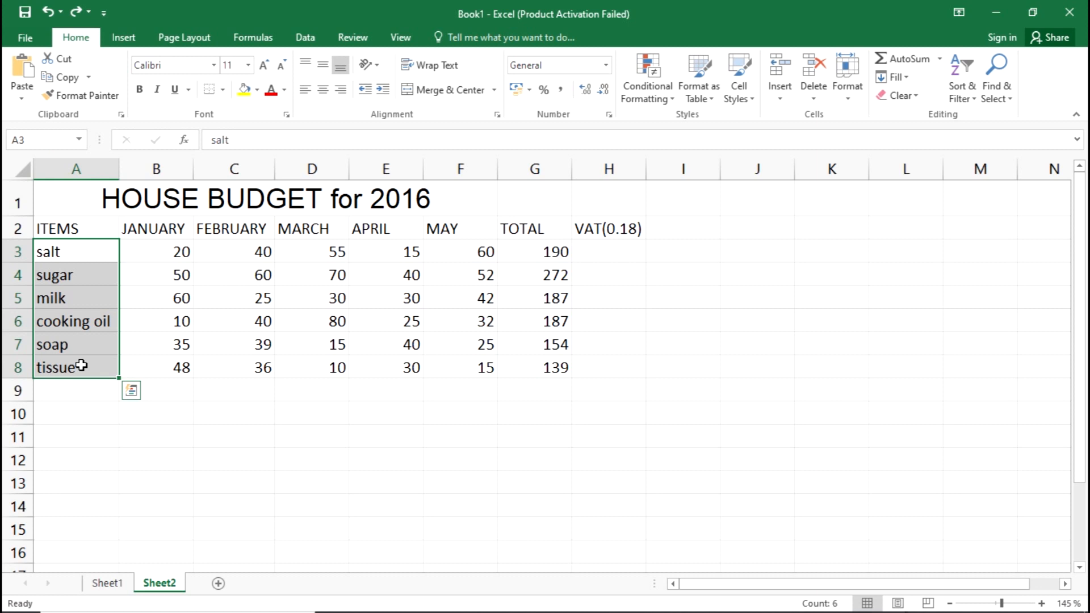
left_click(967, 94)
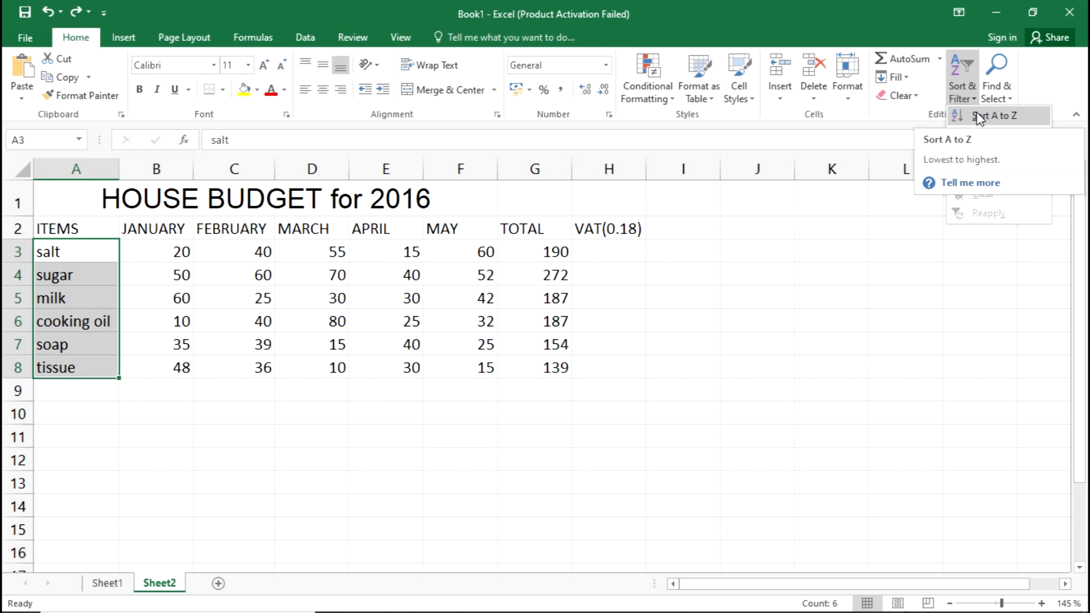
left_click(976, 114)
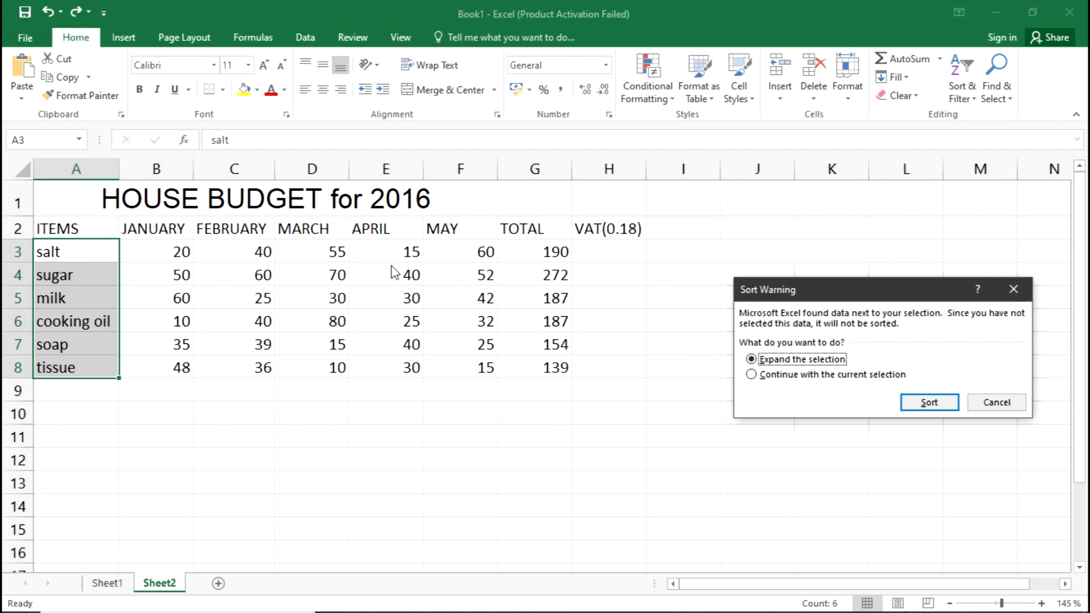
left_click(929, 403)
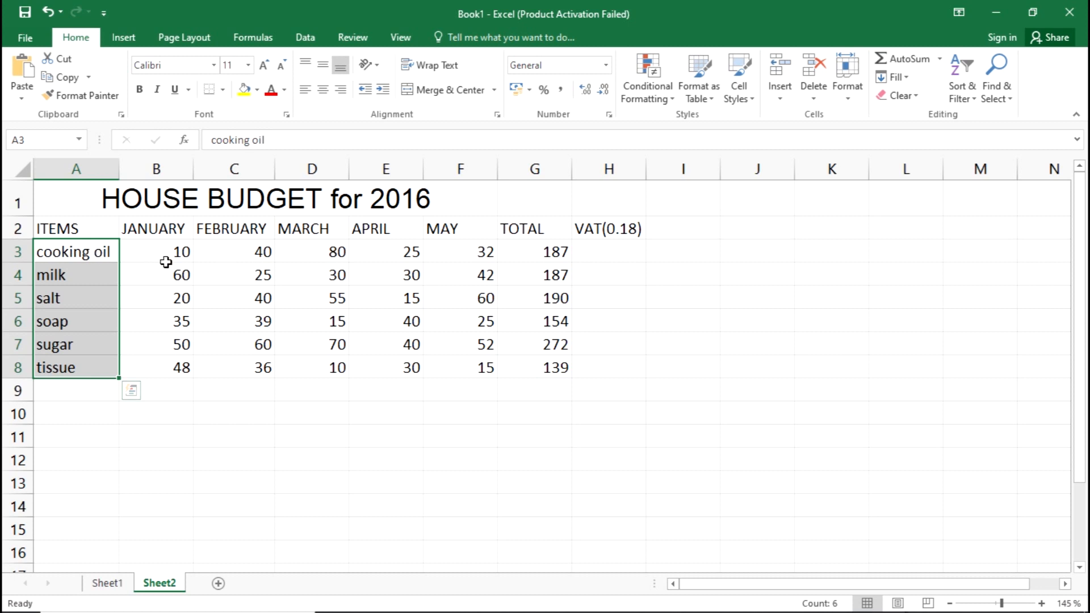
Undo the expanded sort, try sorting A3:H8 from A to Z and undo that sort as well.
key("ctrl+z")
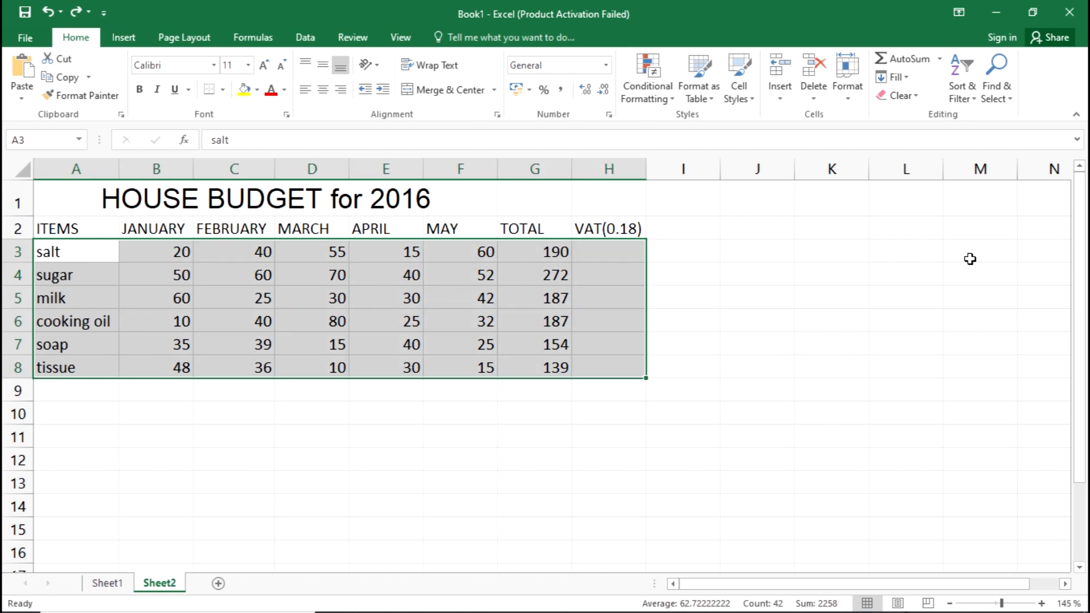
left_click(966, 97)
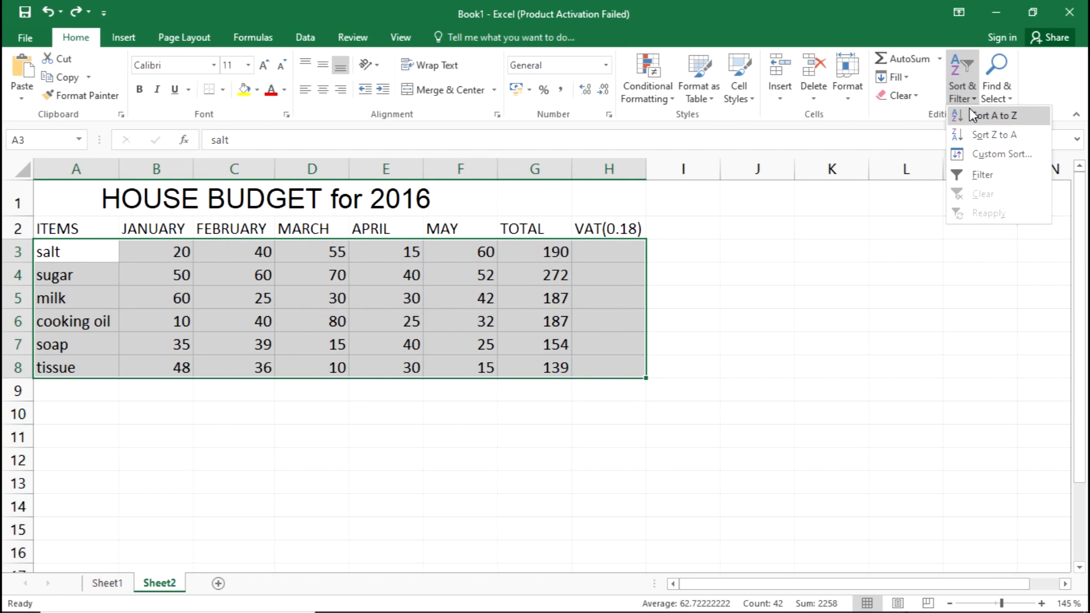
left_click(972, 115)
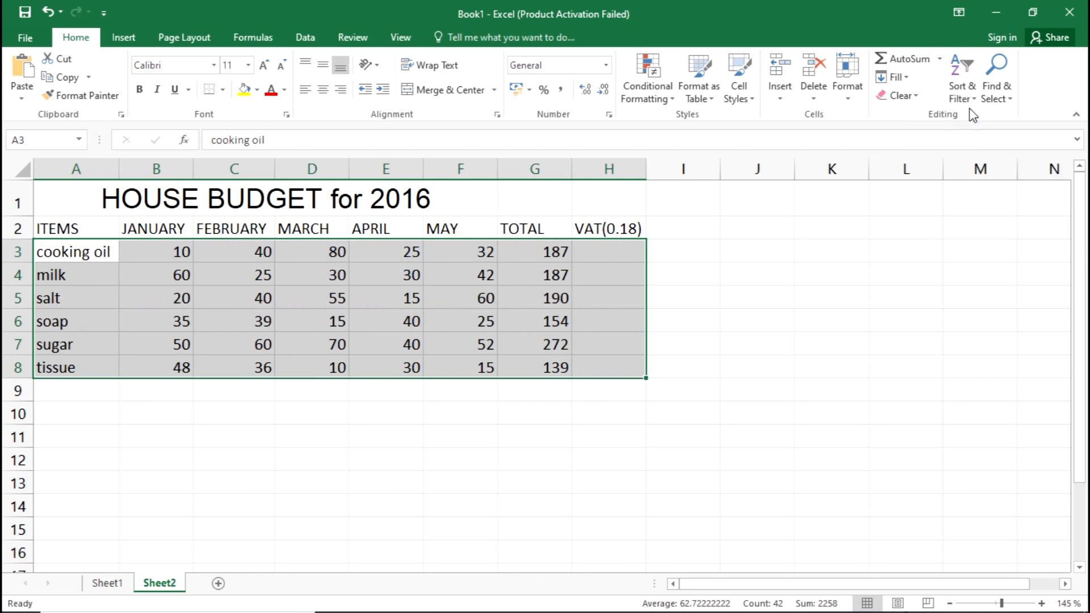
key("ctrl+z")
left_click(717, 284)
Sort only the item names in A3:A8 from A to Z, continuing with the current selection.
left_click_drag(87, 250, 87, 348)
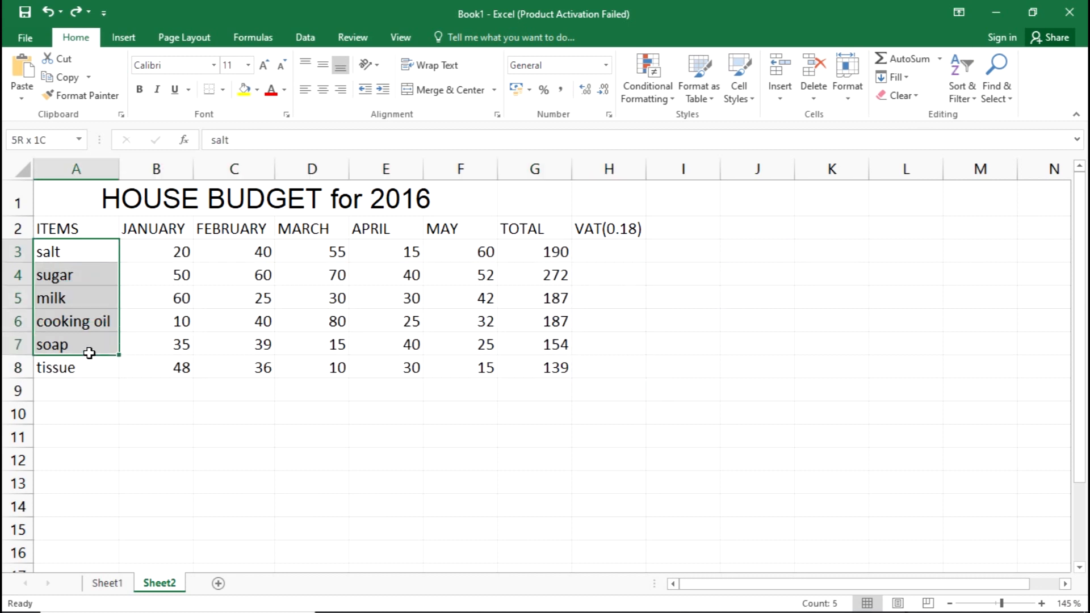
left_click(102, 304)
left_click_drag(105, 251, 97, 365)
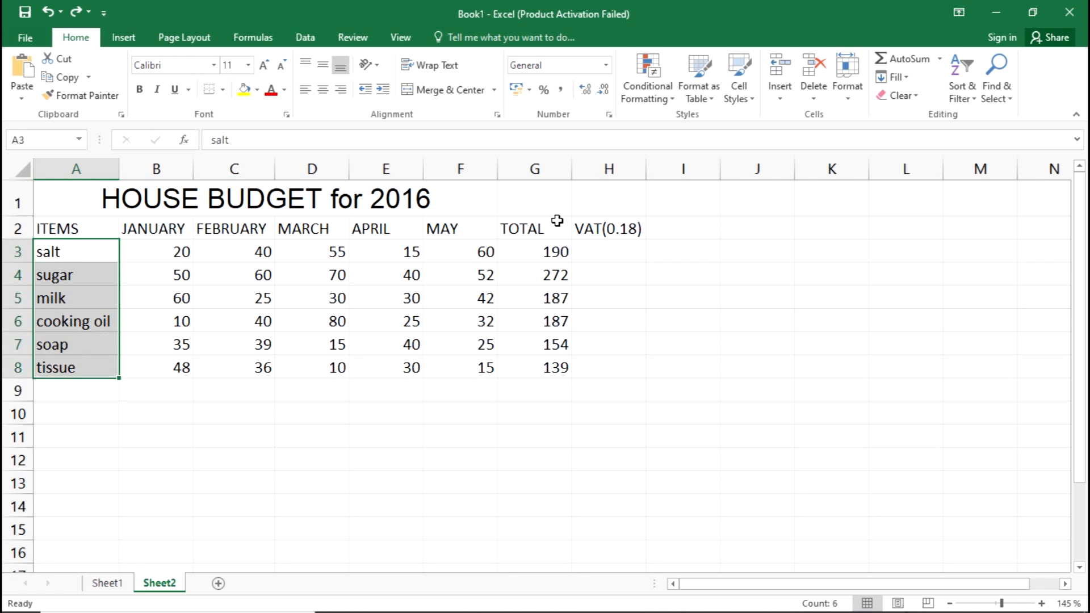
left_click(971, 100)
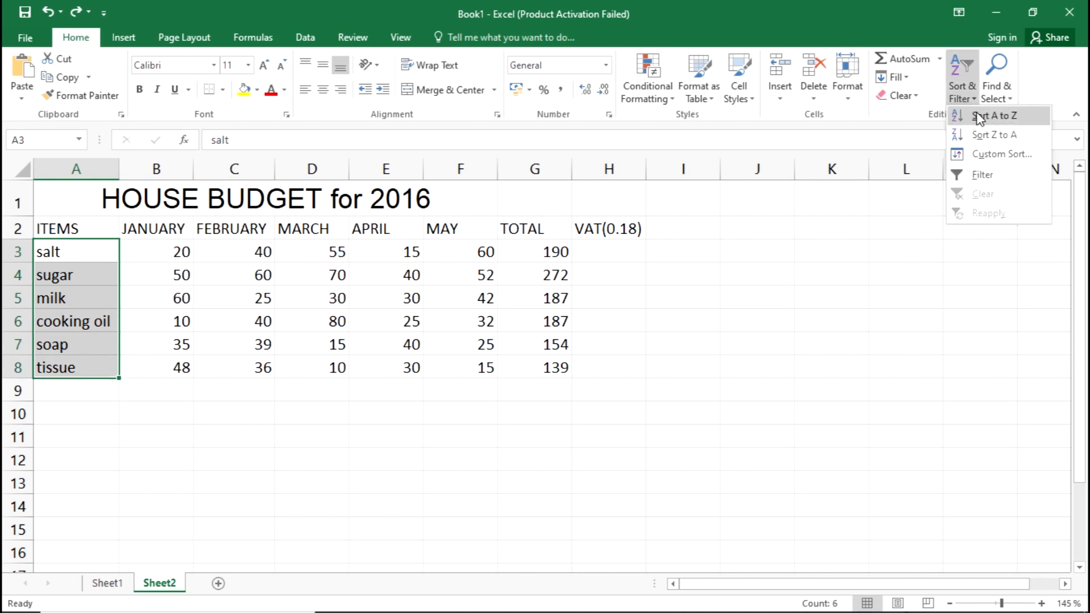
left_click(979, 116)
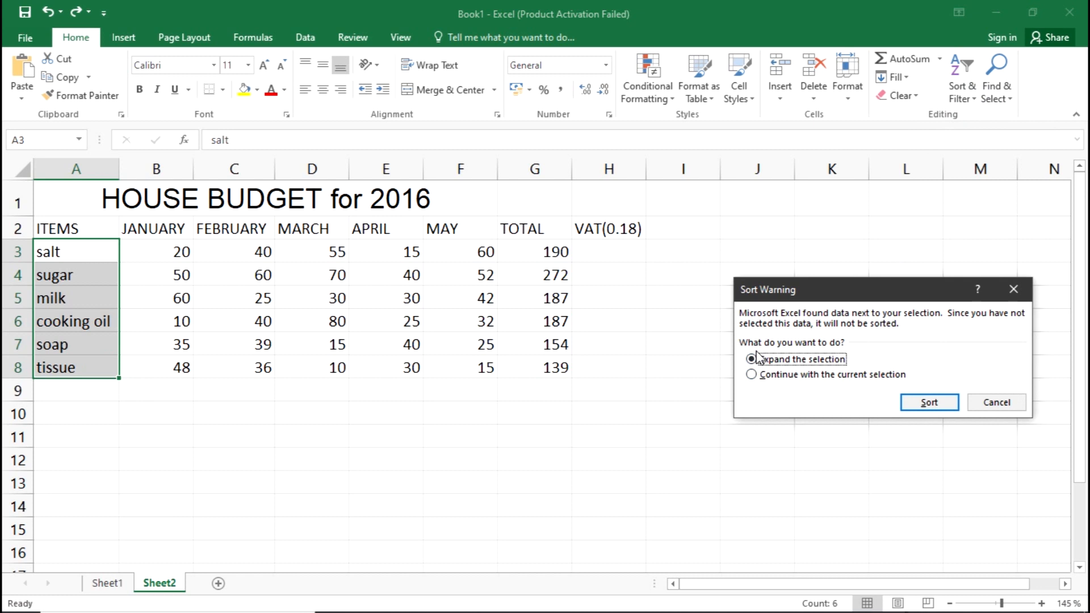
left_click(754, 378)
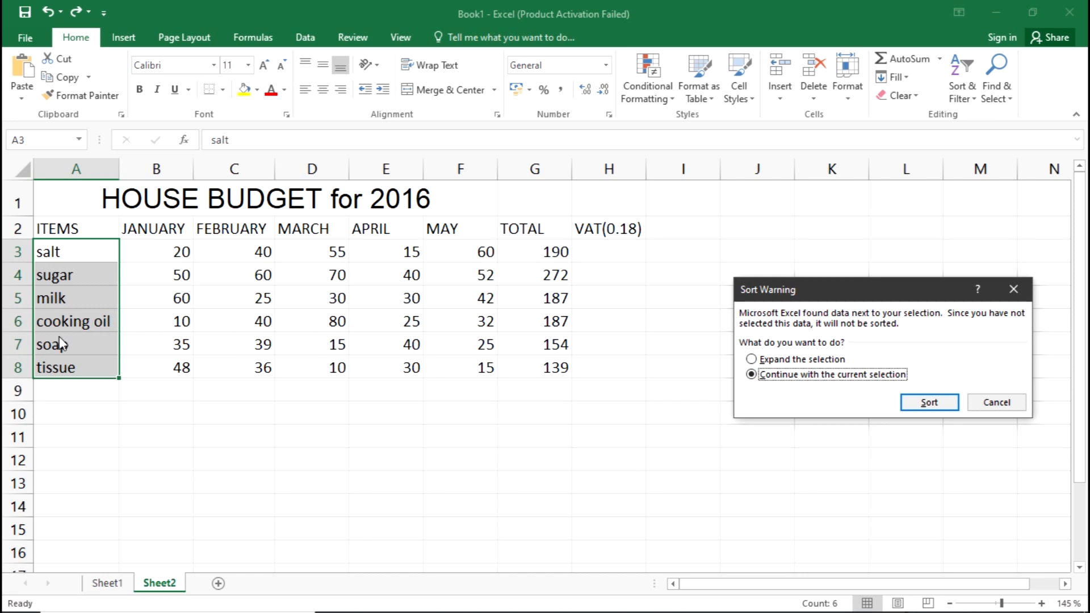
left_click(949, 395)
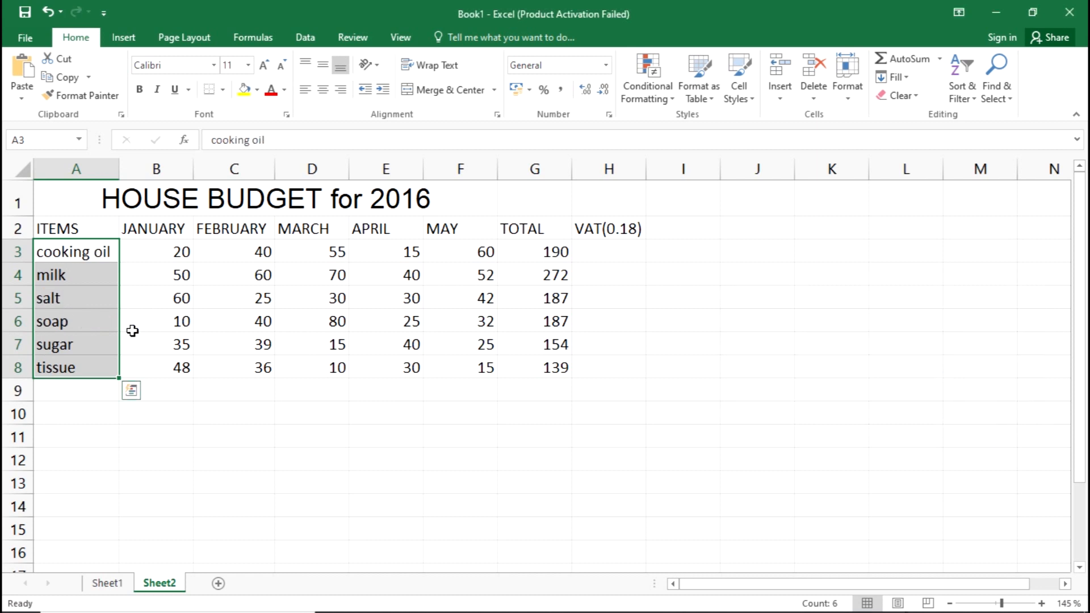
Compare the soap item in row 6 with its figures in B6:G6 and undo the names-only sort.
left_click(80, 251)
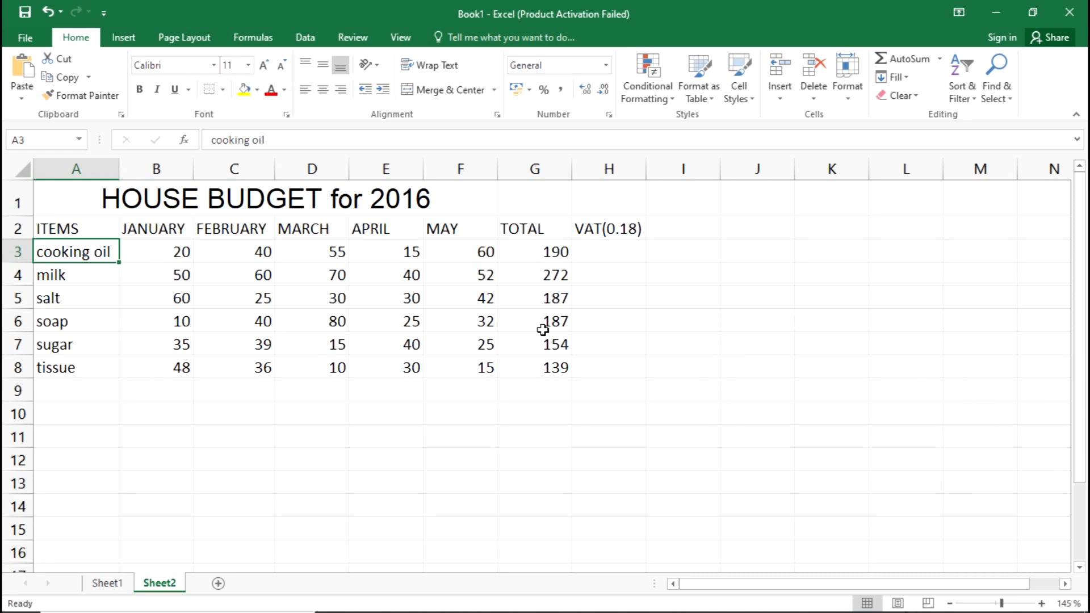
left_click(17, 321)
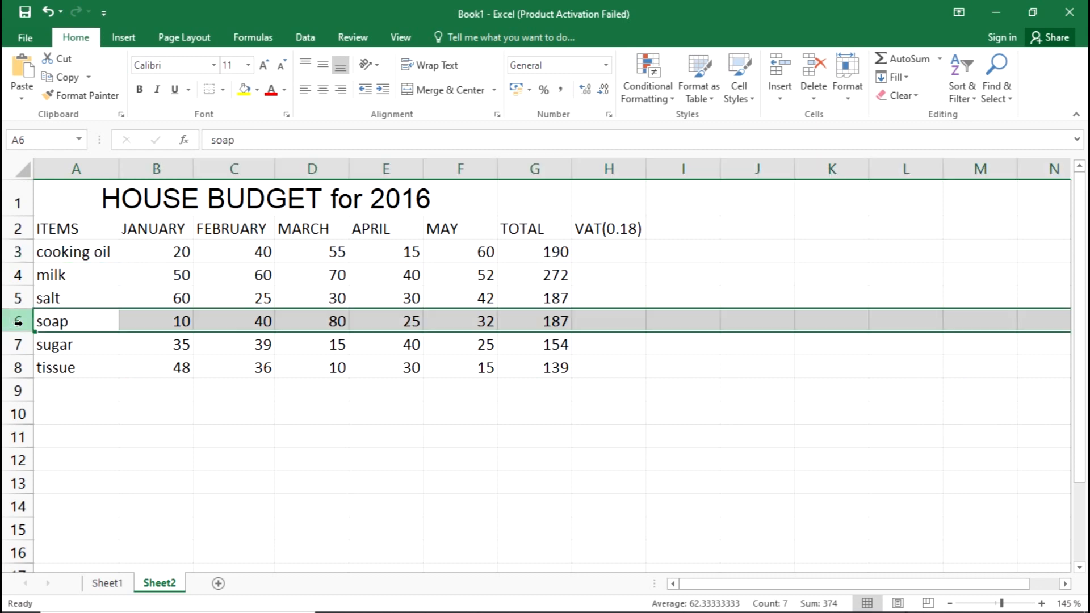
left_click_drag(170, 322, 533, 310)
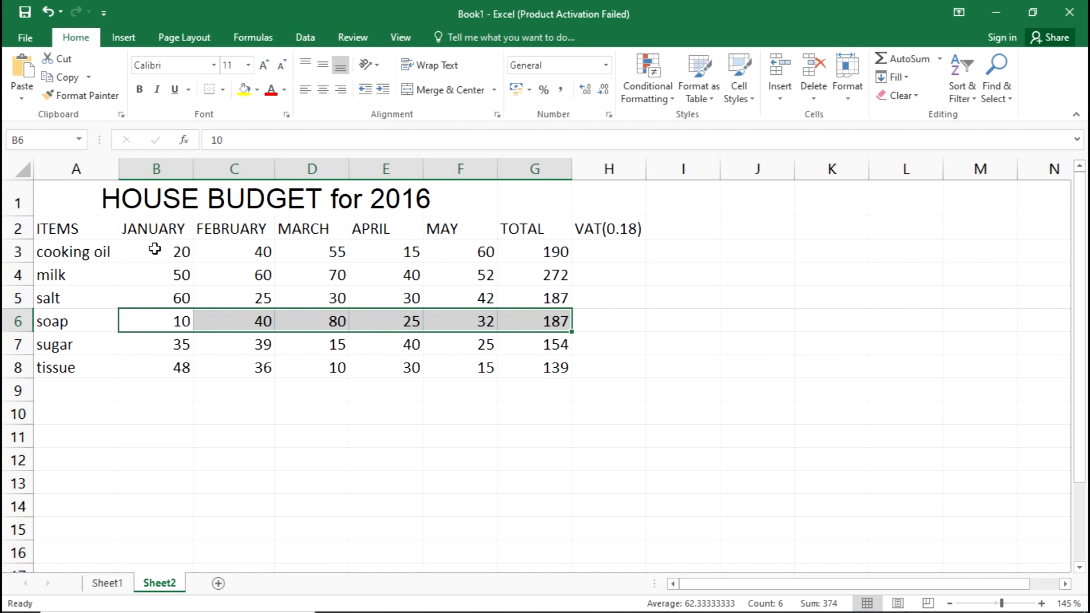
left_click(544, 429)
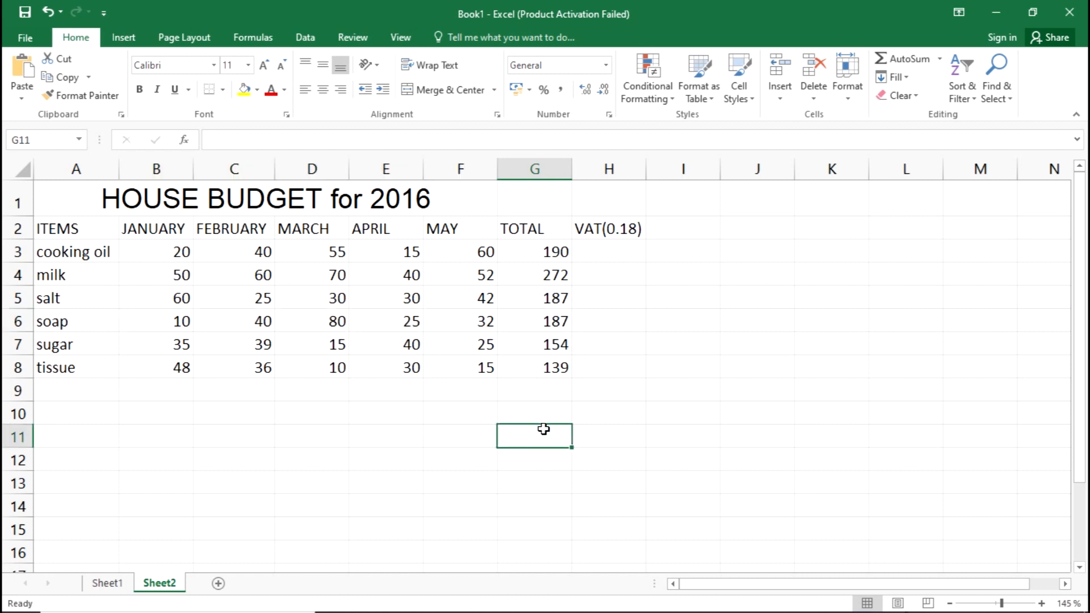
key("ctrl+z")
left_click(544, 429)
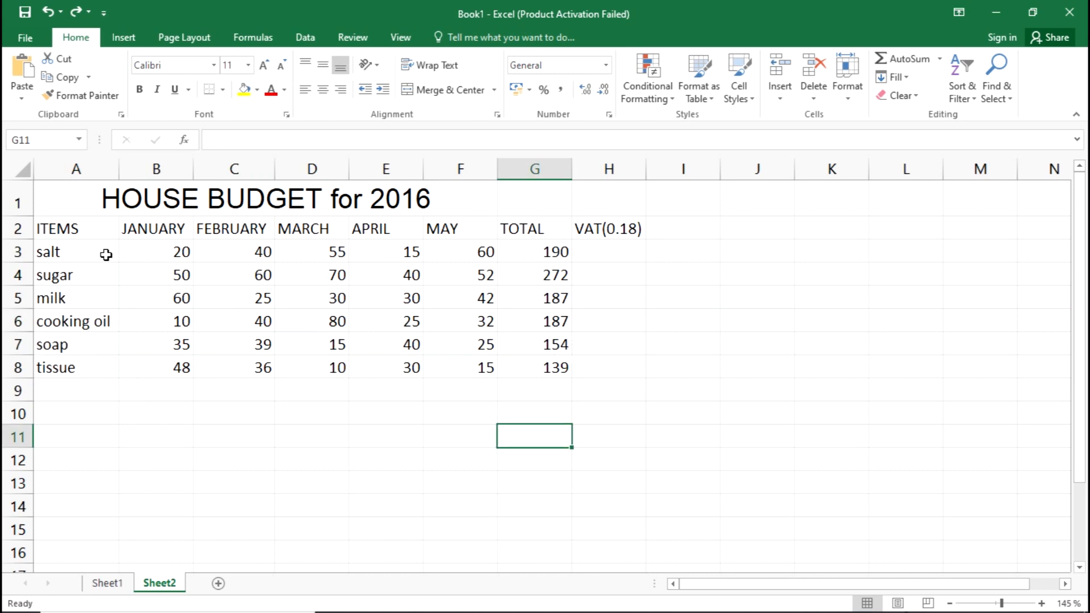
Sort the full budget range A3:G8 in ascending order of item name, from A to Z.
left_click_drag(80, 253, 542, 366)
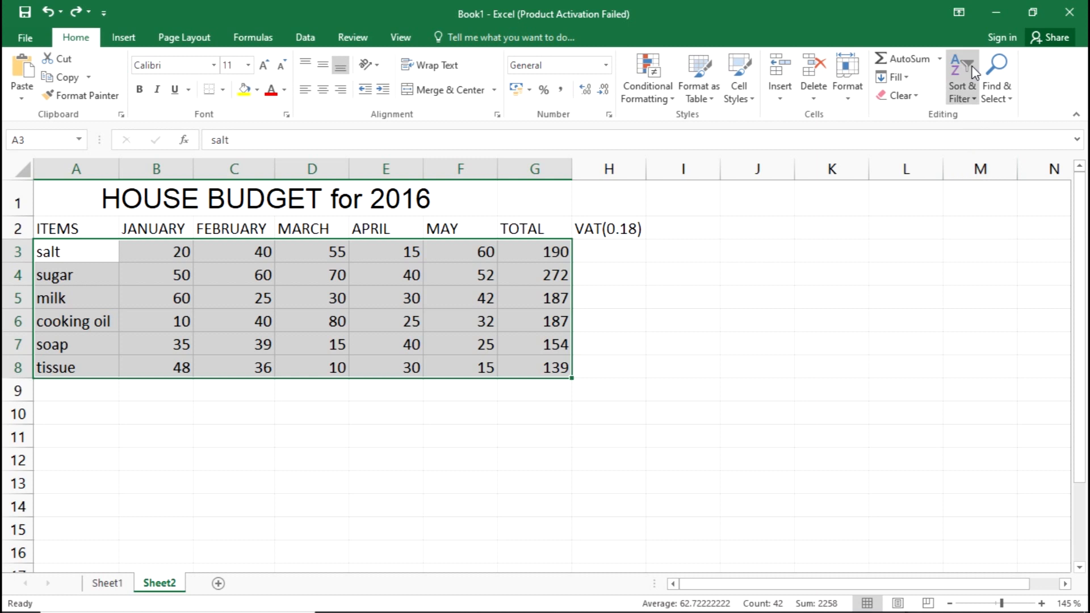
left_click(963, 88)
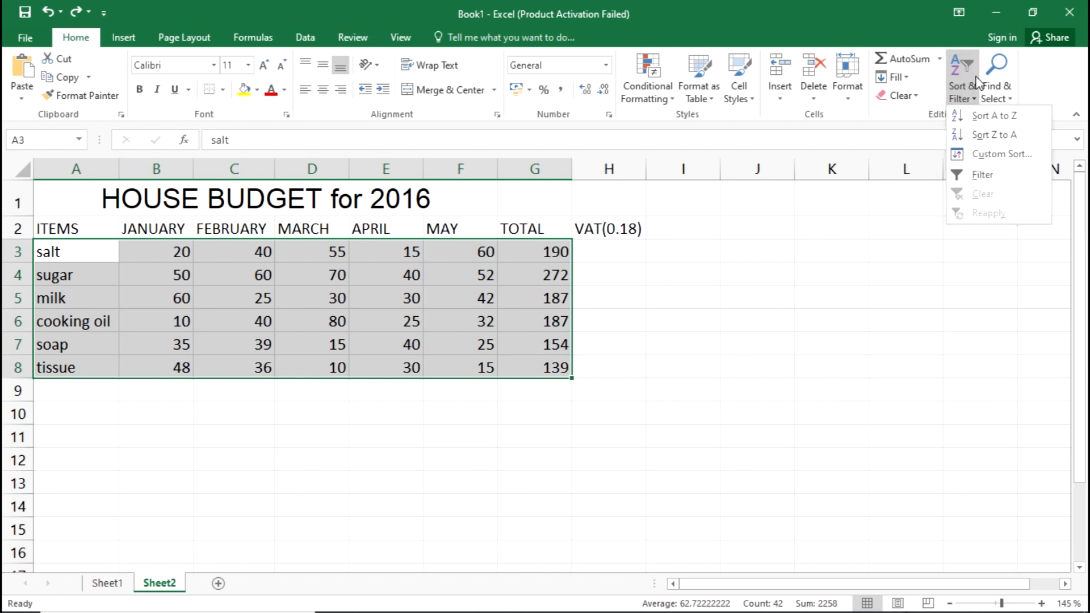
left_click(985, 120)
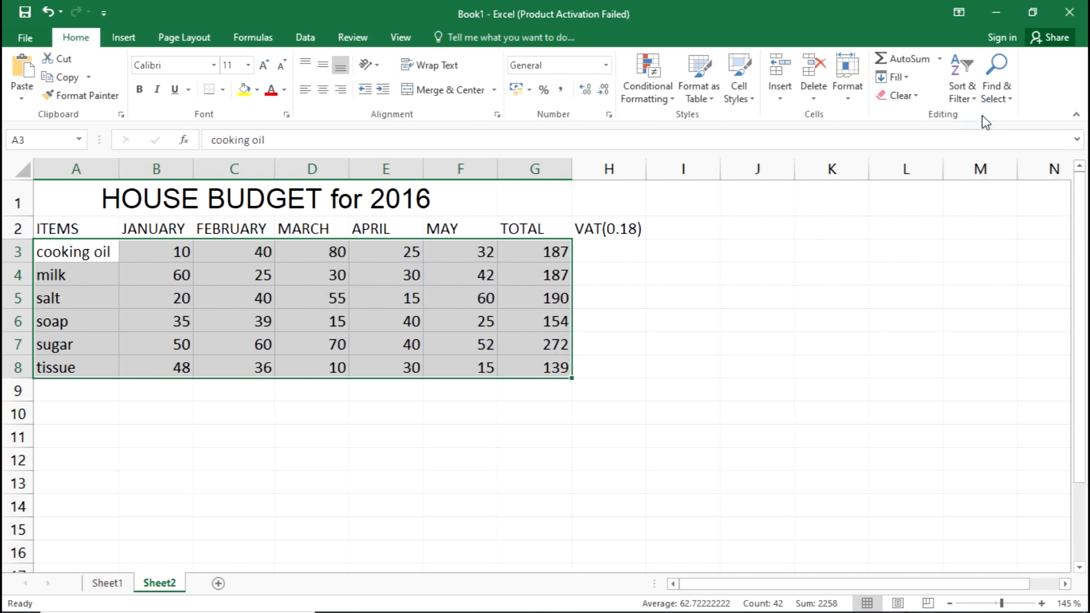
left_click(445, 435)
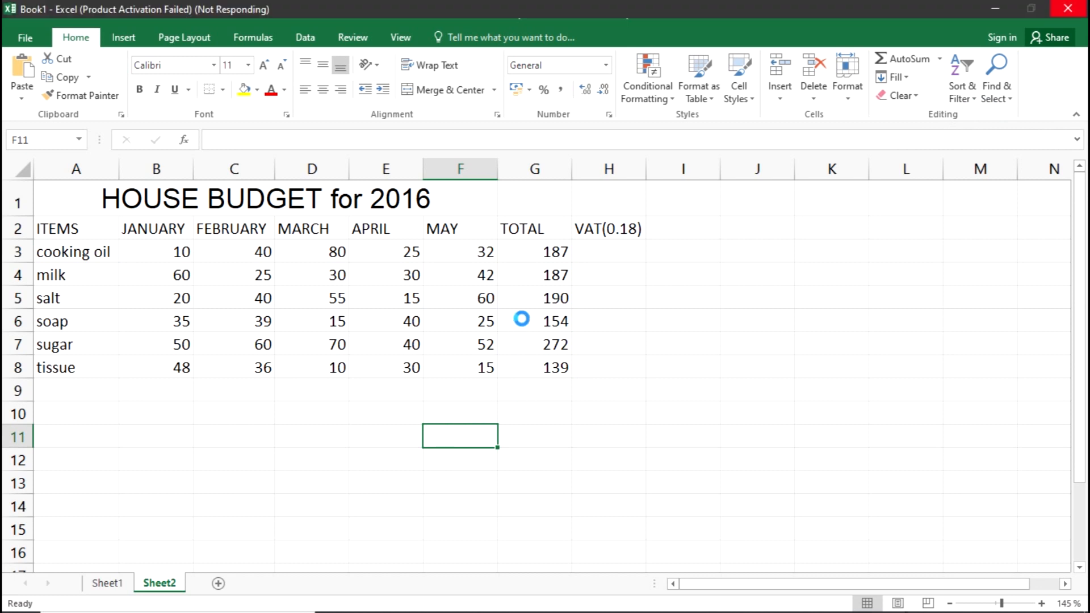
Read sub-question (vi) in the exam PDF, return to the Book1 workbook and locate cell F9 below the MAY figures.
key("alt+Tab")
key("alt+Tab")
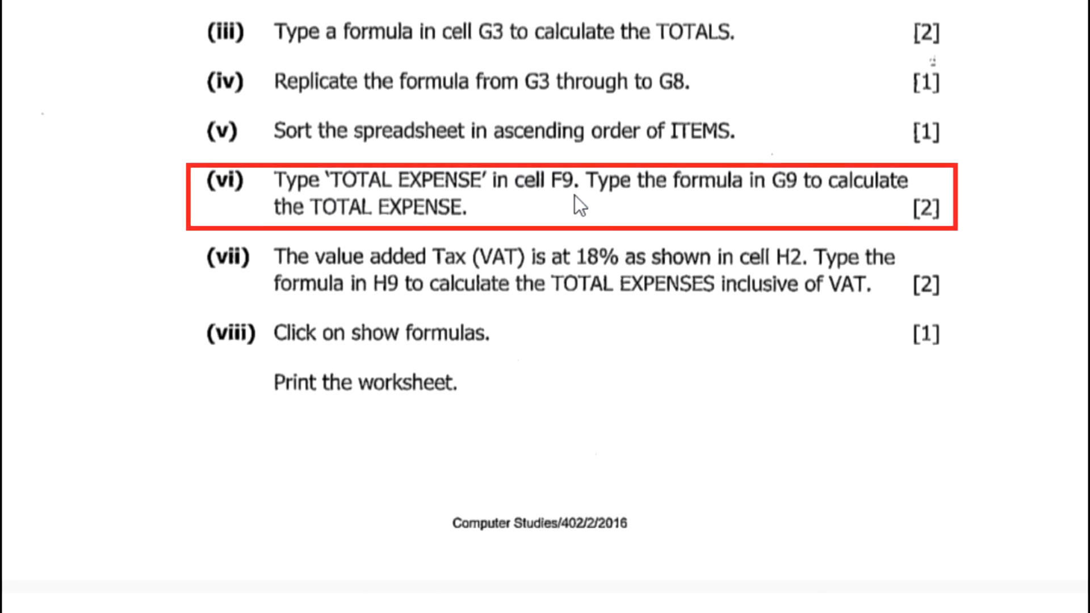
key("alt+Tab")
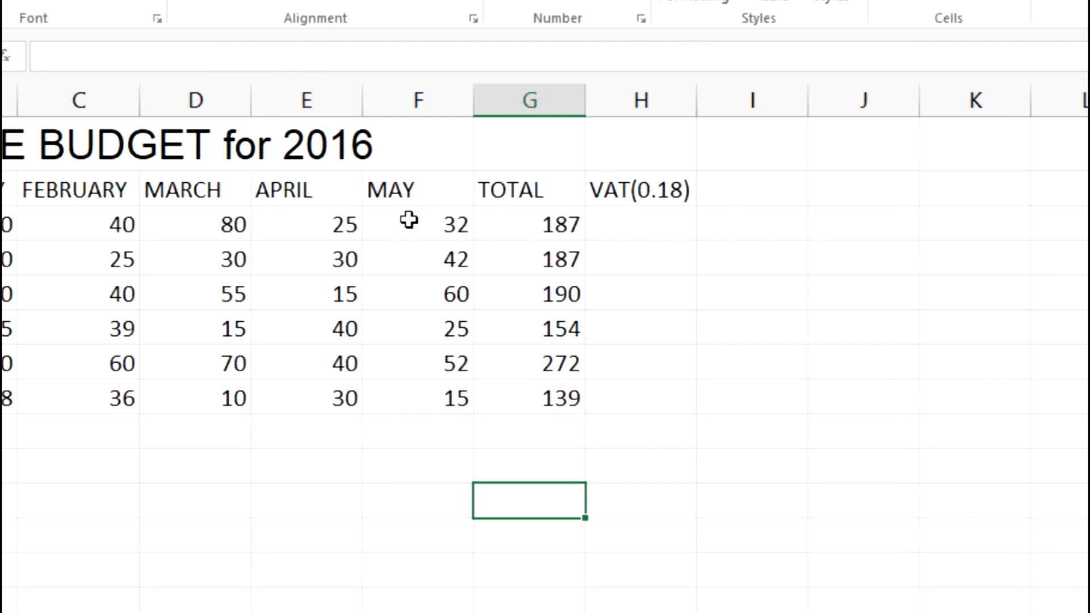
left_click(413, 110)
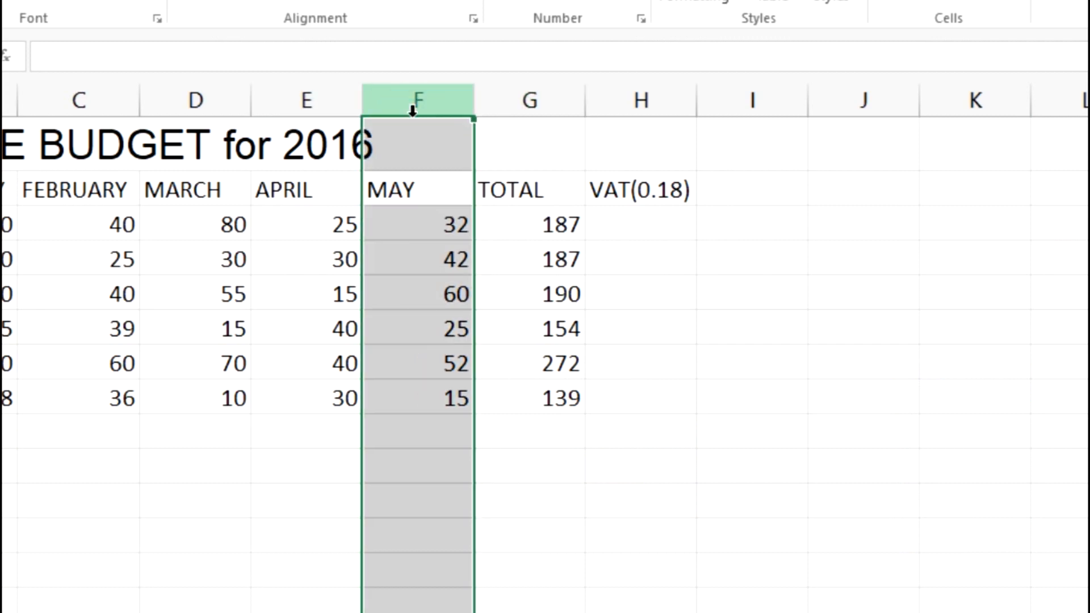
left_click(423, 441)
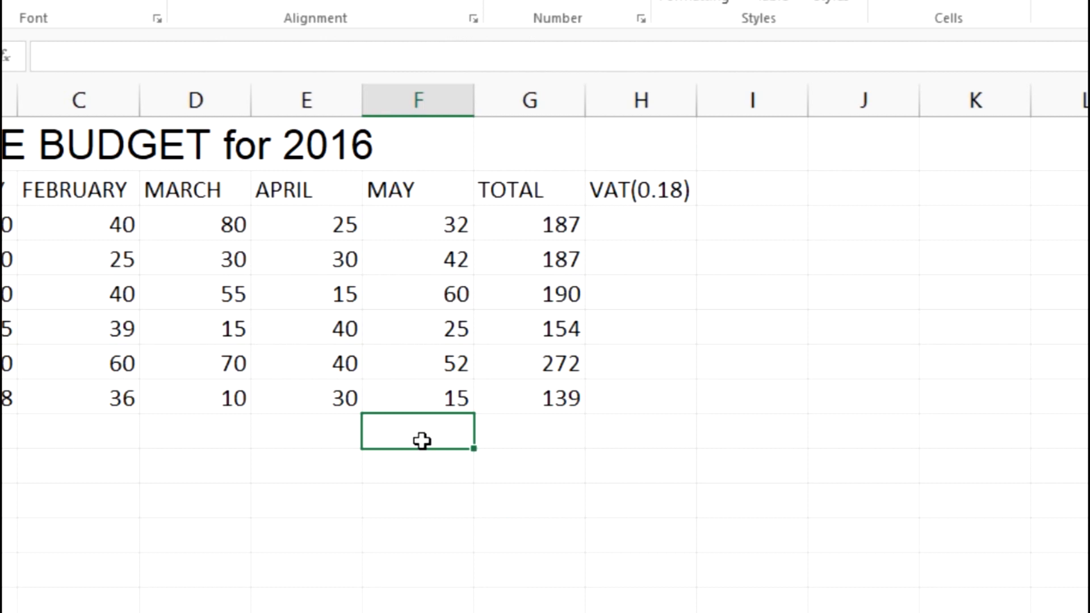
Write the label TOTAL EXPENSE in cell G9 below the TOTAL figures, leaving F9 empty.
type("t")
key("BackSpace")
key("Tab")
type("to")
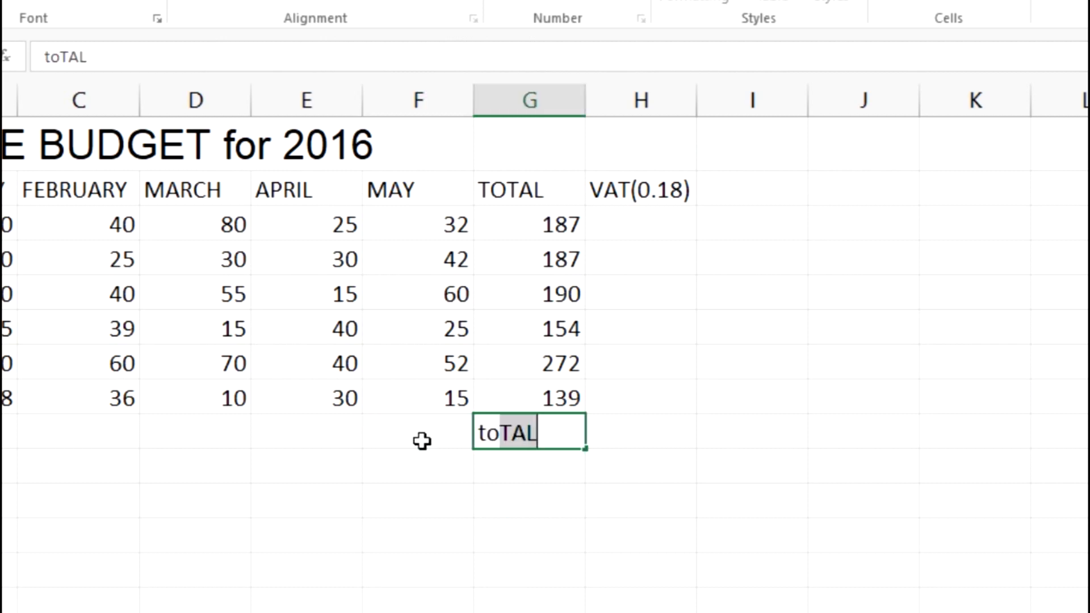
key("BackSpace")
key("BackSpace")
key("BackSpace")
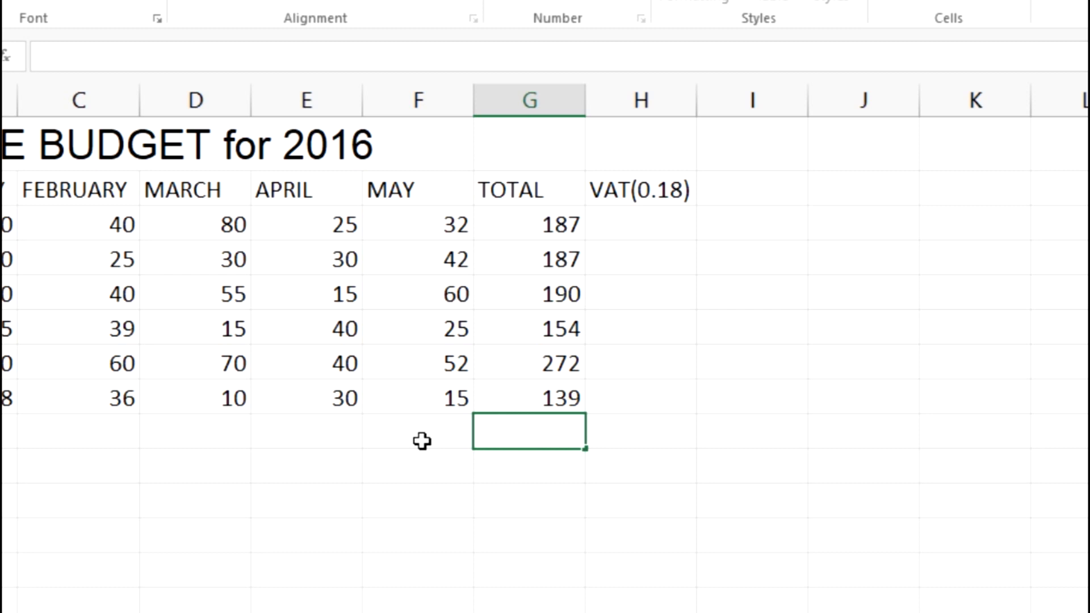
type("toTAL")
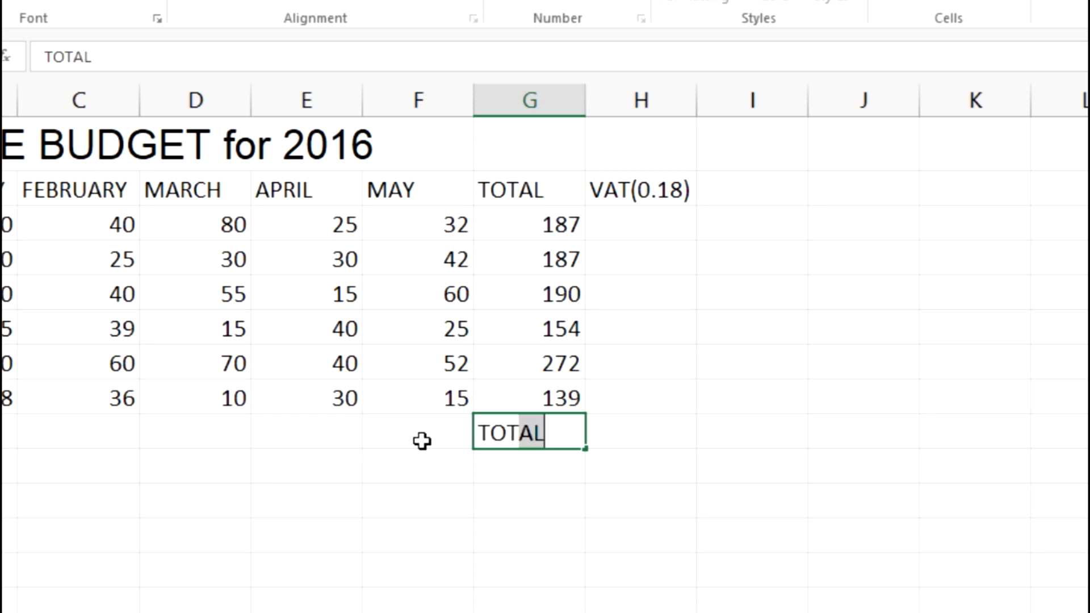
type(" EX")
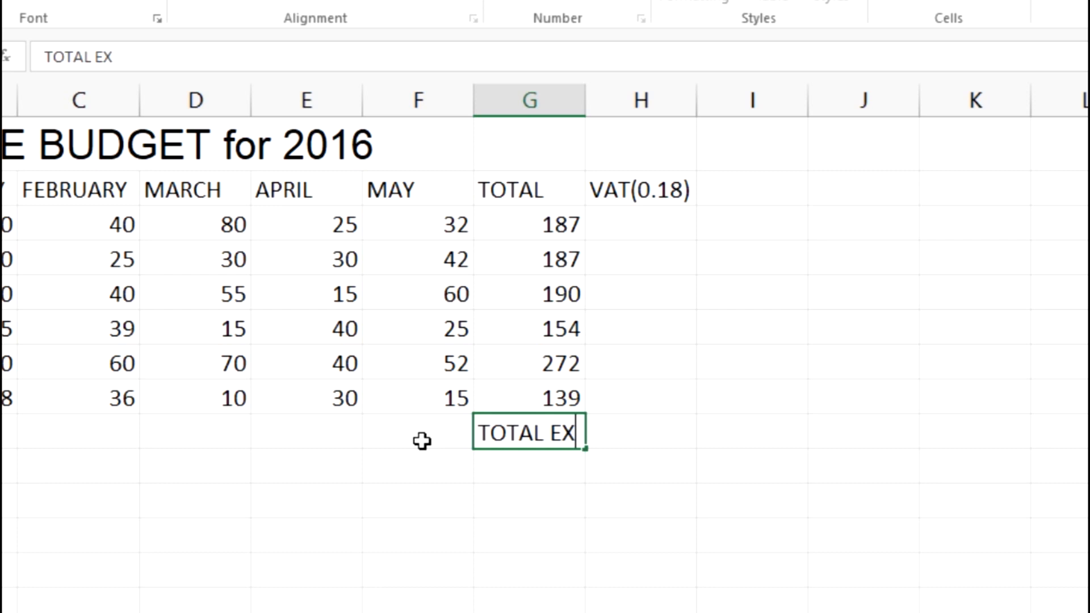
type("PENSE")
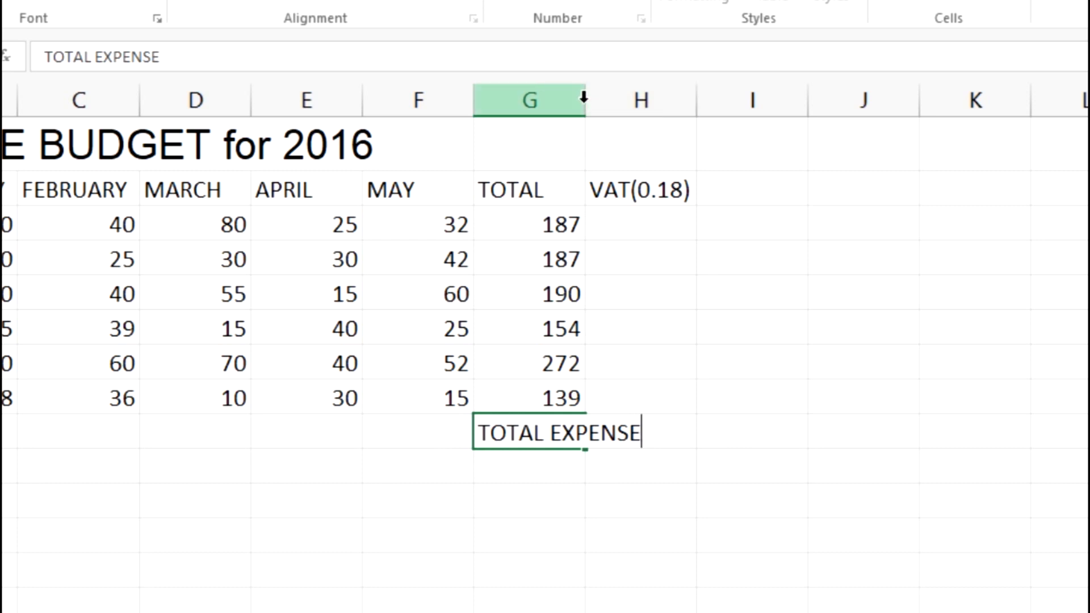
Autofit the width of column G to the TOTAL EXPENSE label.
left_click(603, 120)
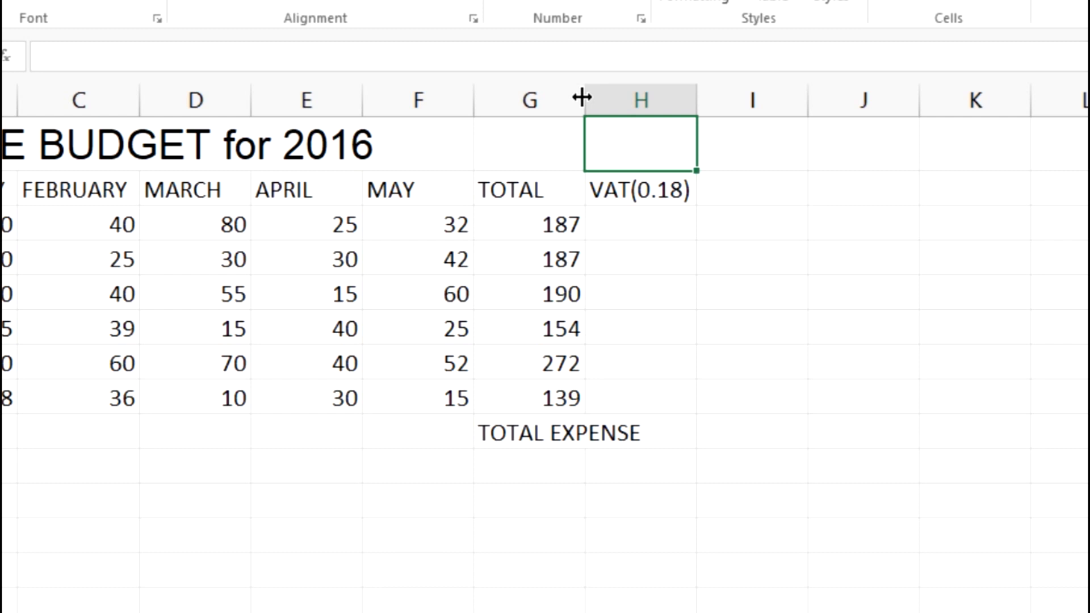
double_click(581, 98)
left_click(623, 430)
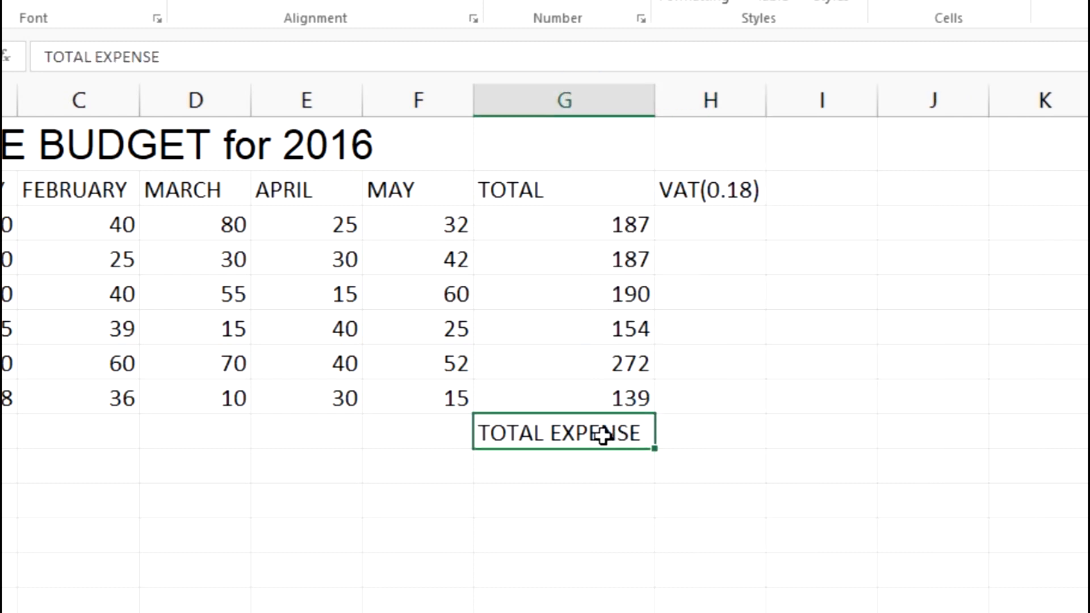
left_click(603, 435)
Move the TOTAL EXPENSE label from G9 to F9, as sub-question (vi) in the exam PDF requires, and autofit column F.
key("alt+Tab")
left_click(692, 485)
left_click(585, 438)
key("ctrl+c")
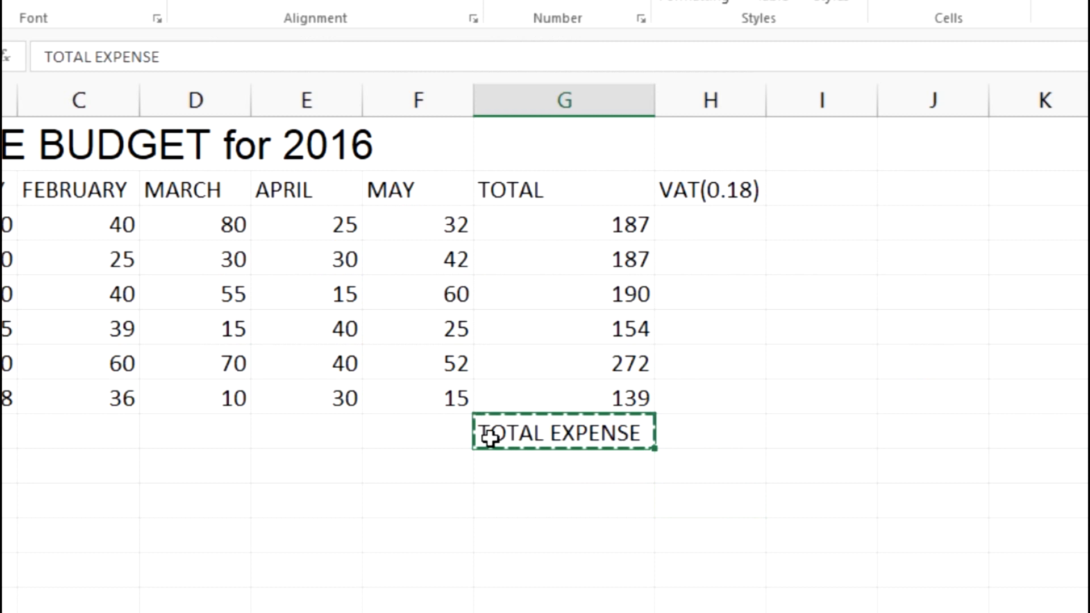
left_click(413, 441)
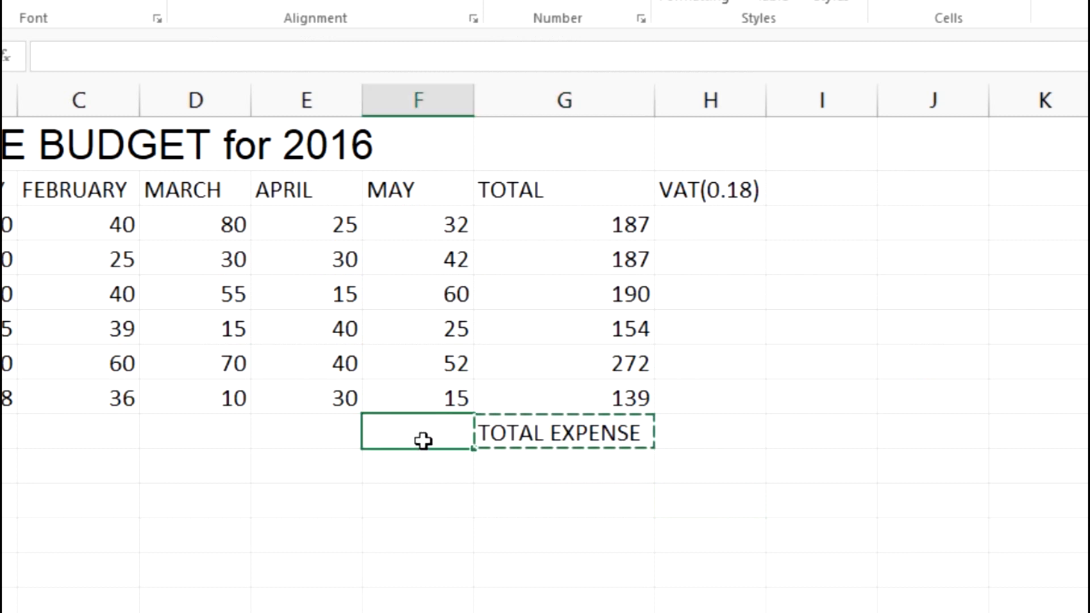
key("ctrl+v")
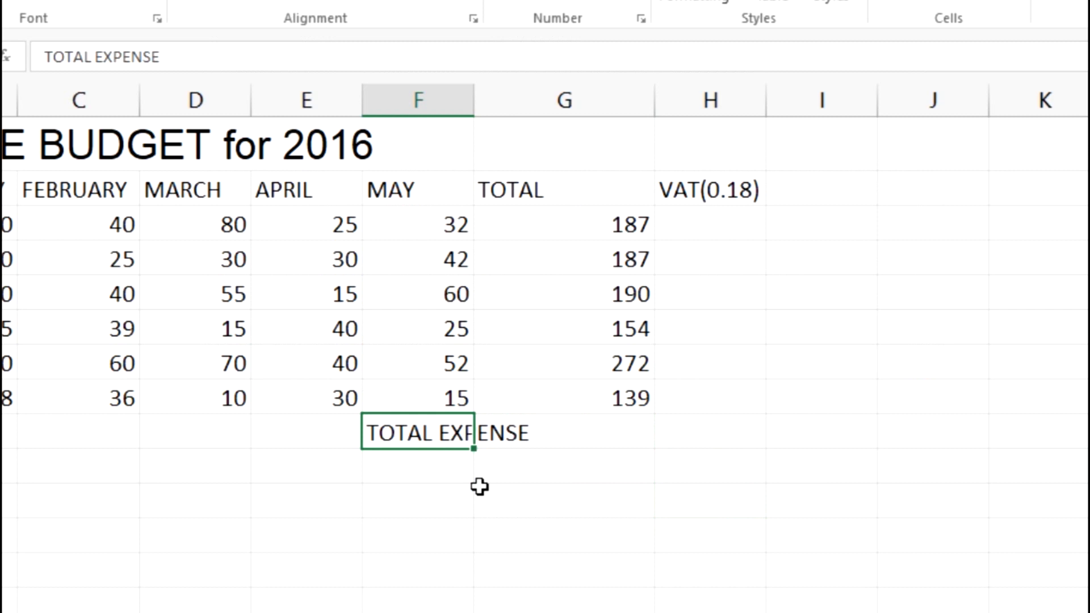
double_click(474, 90)
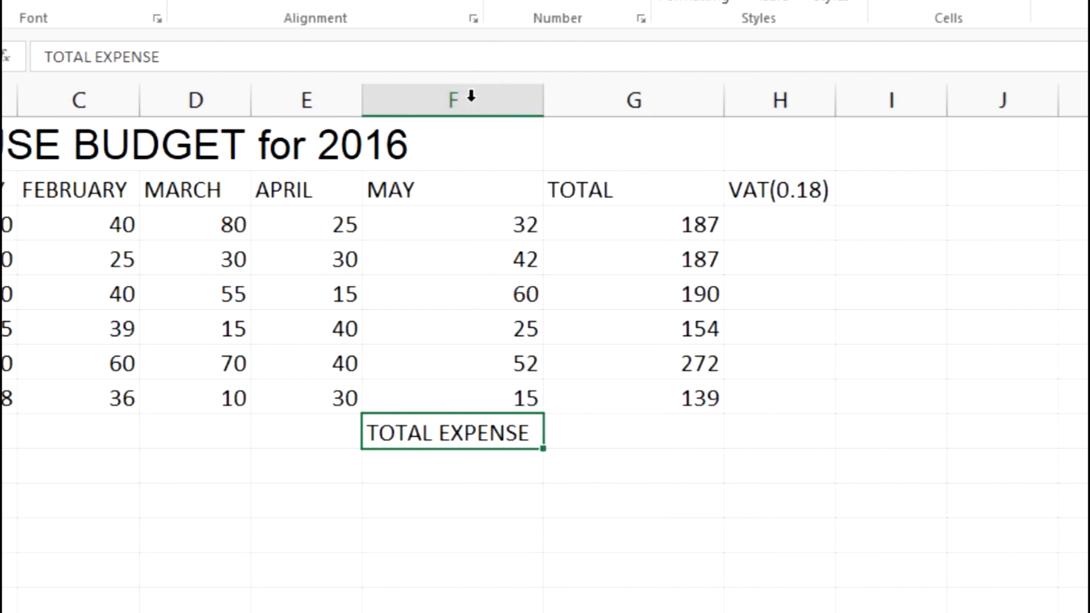
Reread sub-question (vi) in the exam PDF and check the item totals in G3:G8 that cell G9 has to add up.
left_click(606, 453)
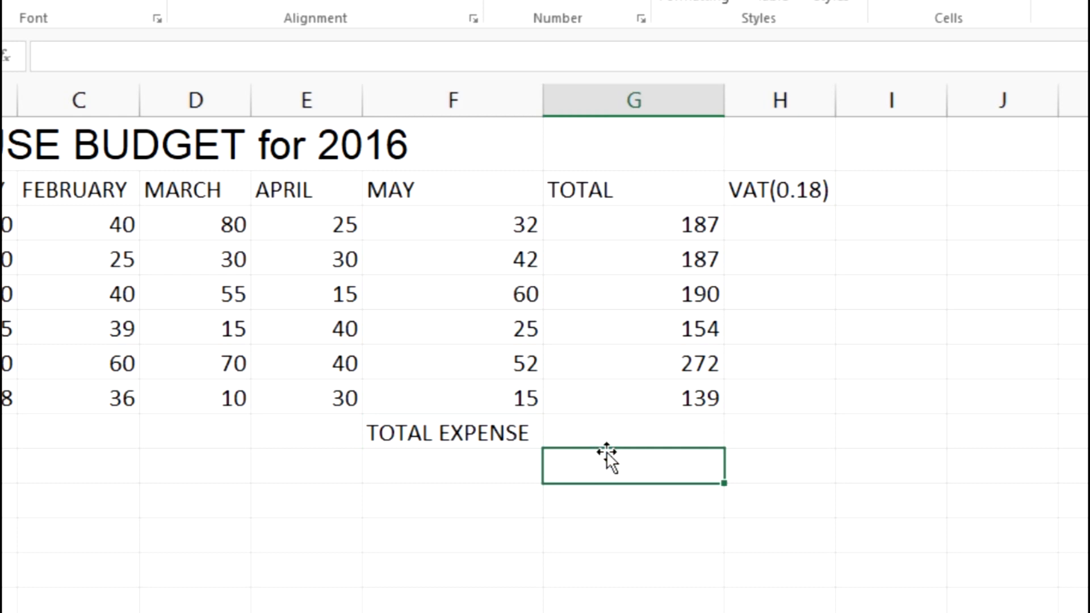
left_click(603, 433)
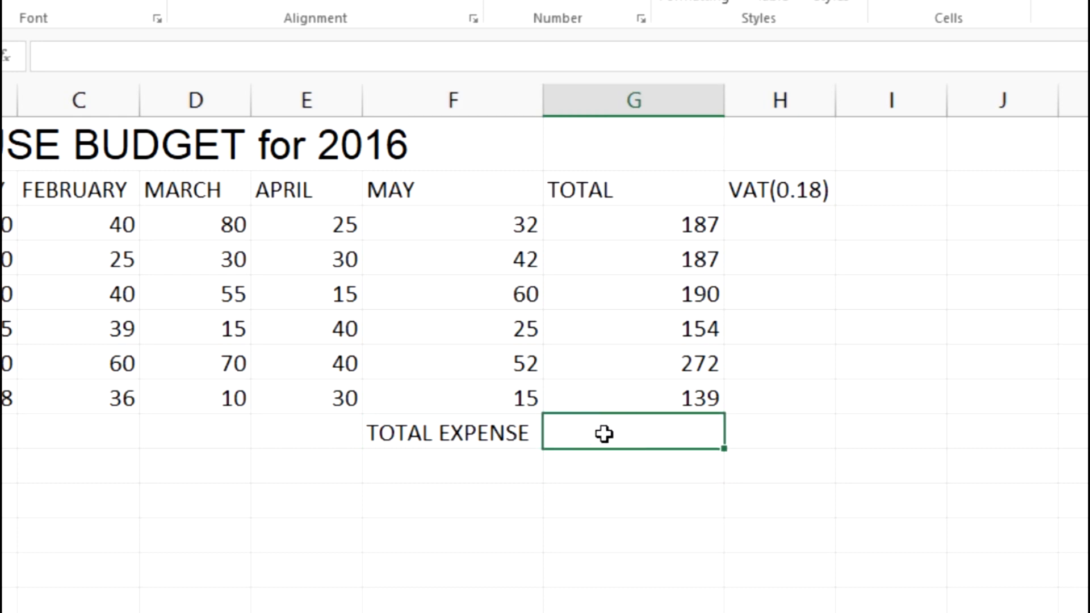
key("alt+Tab")
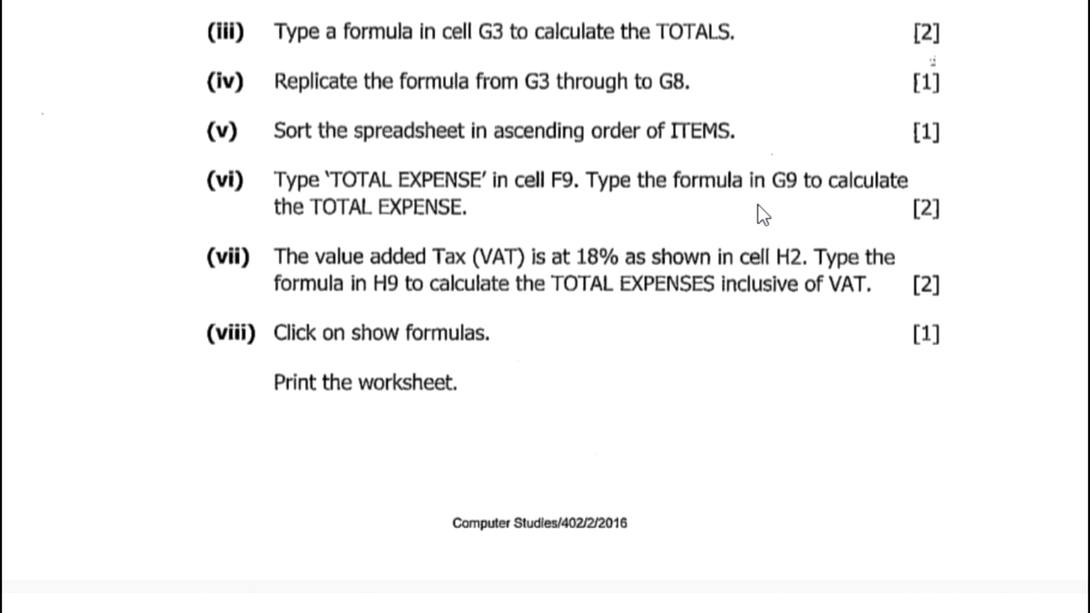
key("alt+Tab")
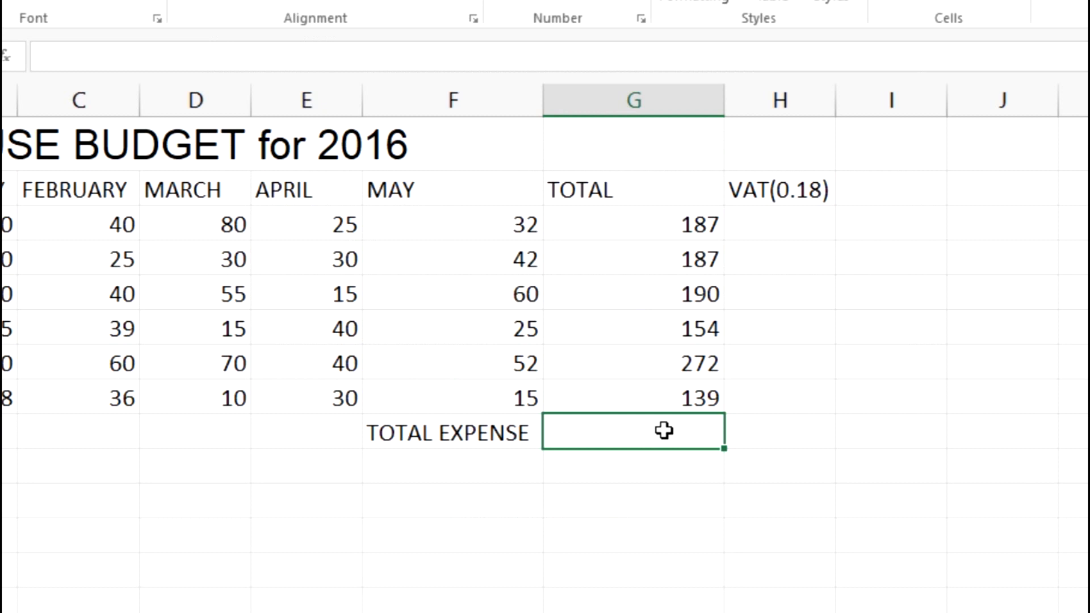
left_click(605, 229)
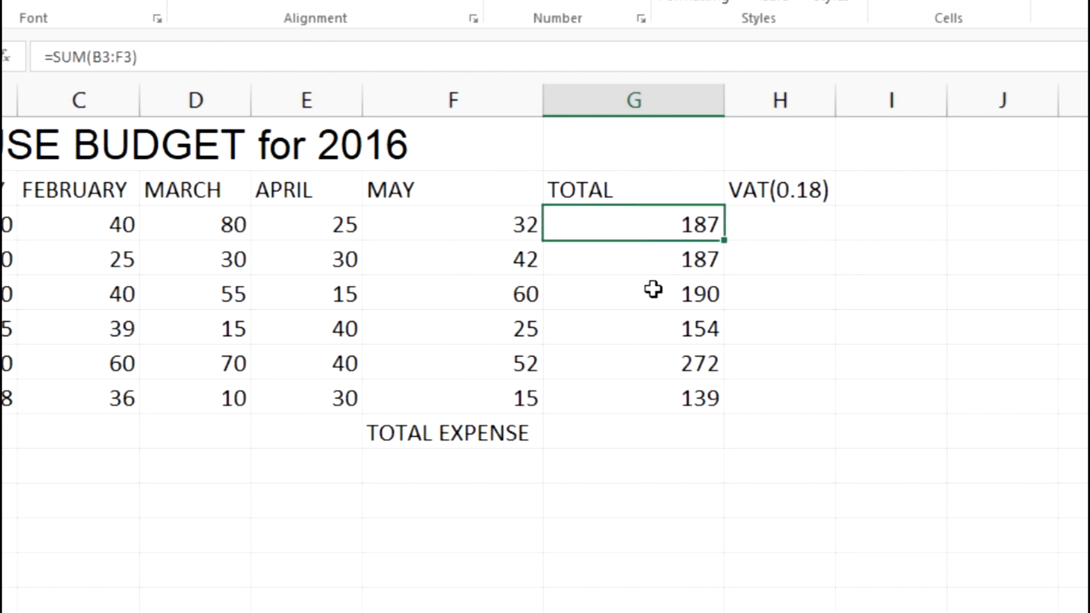
left_click_drag(624, 220, 635, 394)
left_click(635, 434)
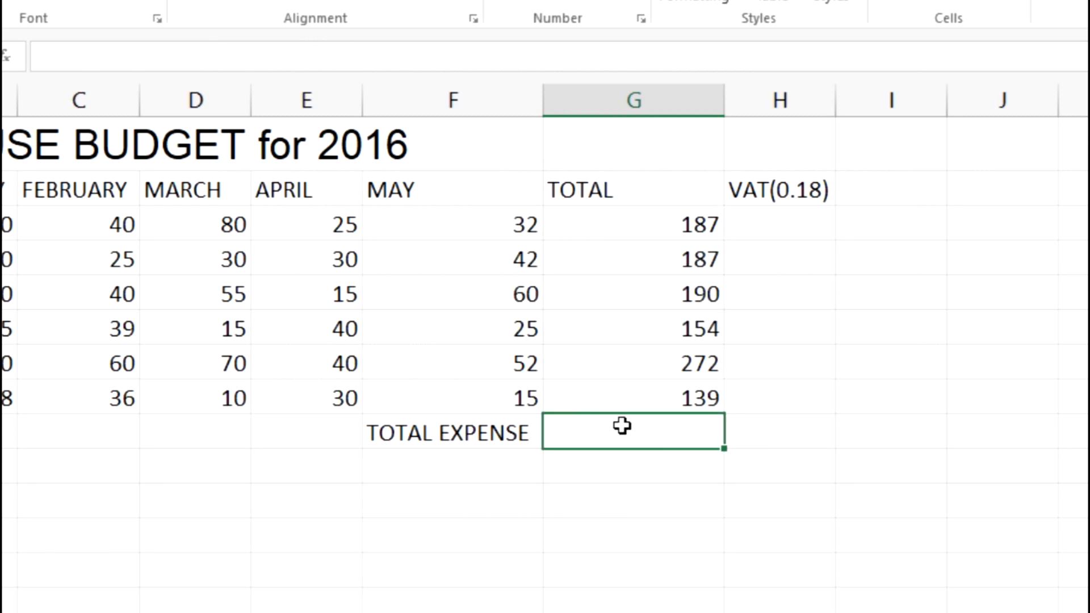
Enter the formula =SUM(G3:G8) in cell G9 to calculate the total expense.
double_click(623, 426)
left_click(150, 61)
type("=SUM")
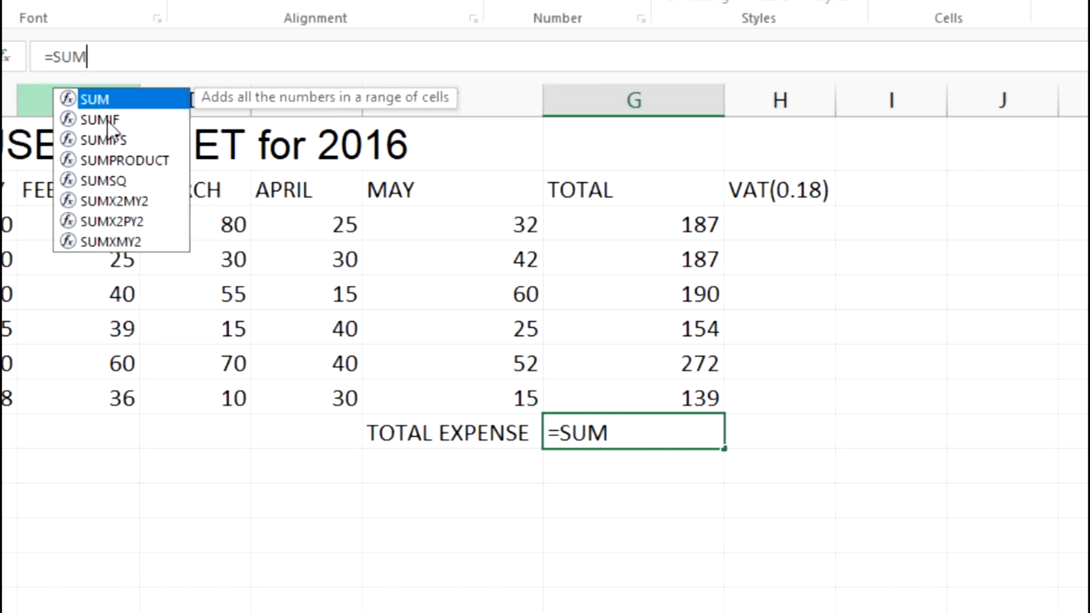
double_click(88, 99)
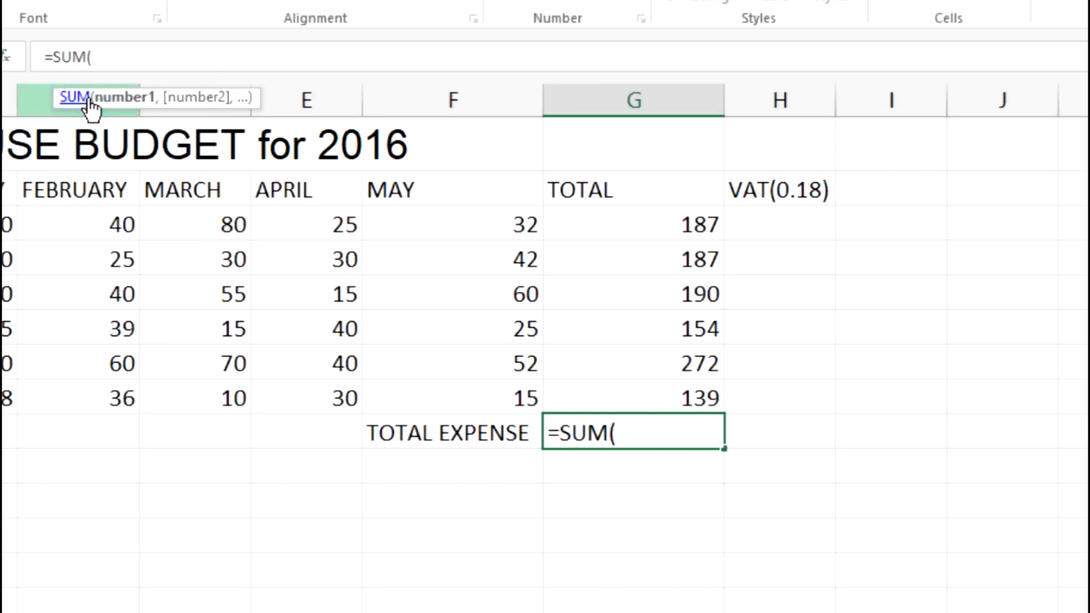
left_click_drag(608, 216, 620, 386)
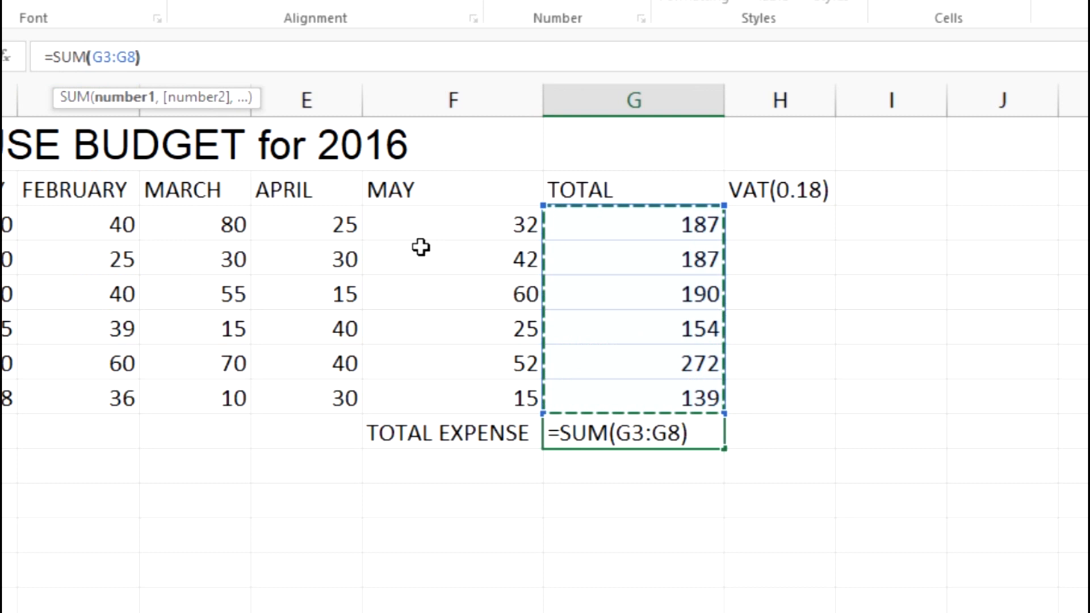
type(")")
key("Return")
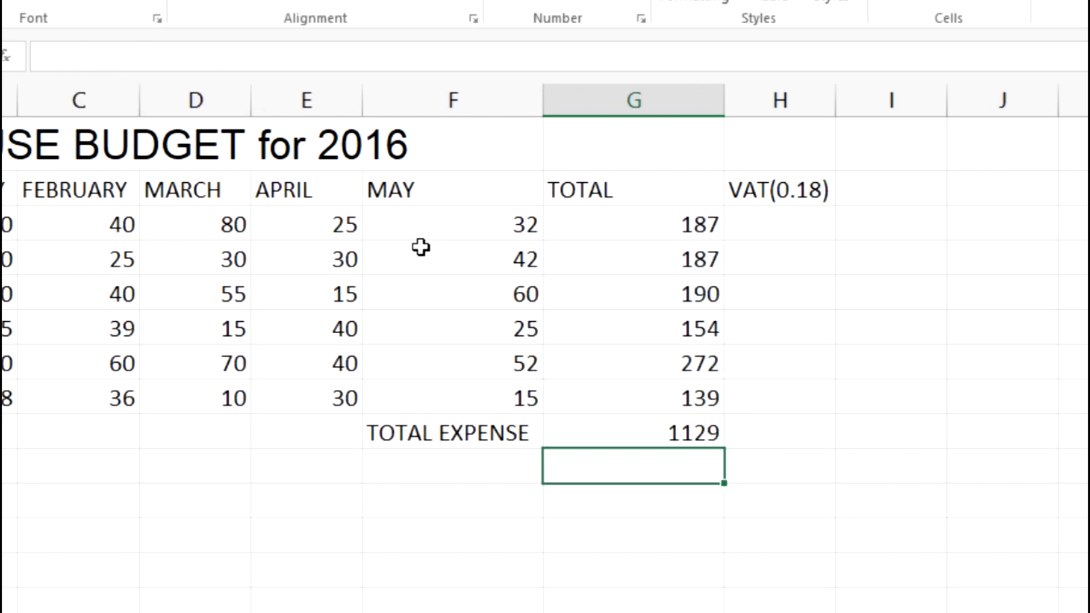
left_click(827, 407)
left_click(652, 428)
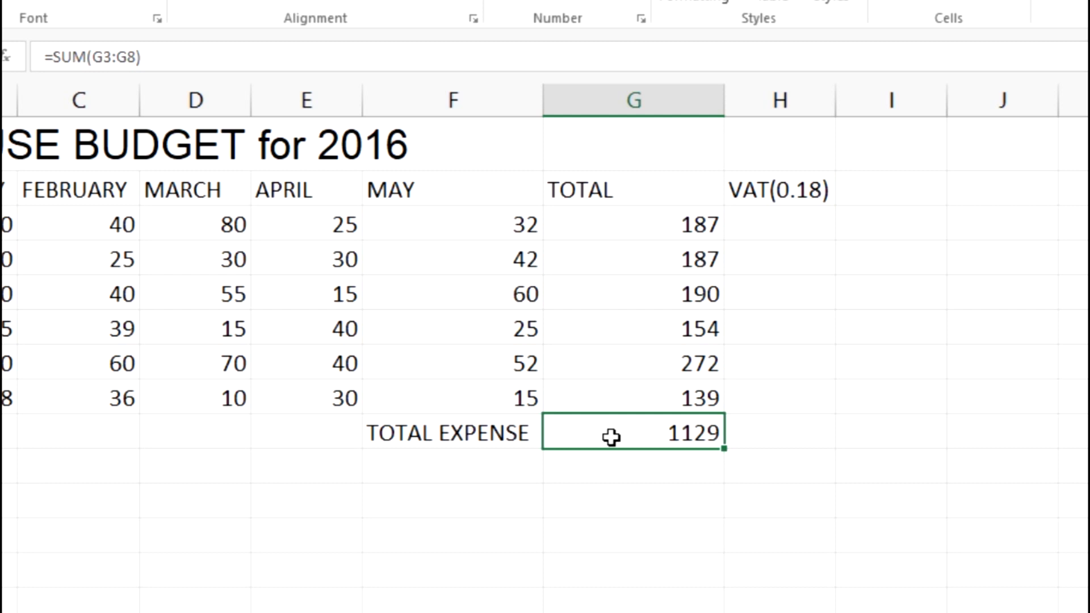
Read sub-question (vii) in the exam PDF and compare its VAT rate with the heading in cell H2 of the workbook.
key("alt+Tab")
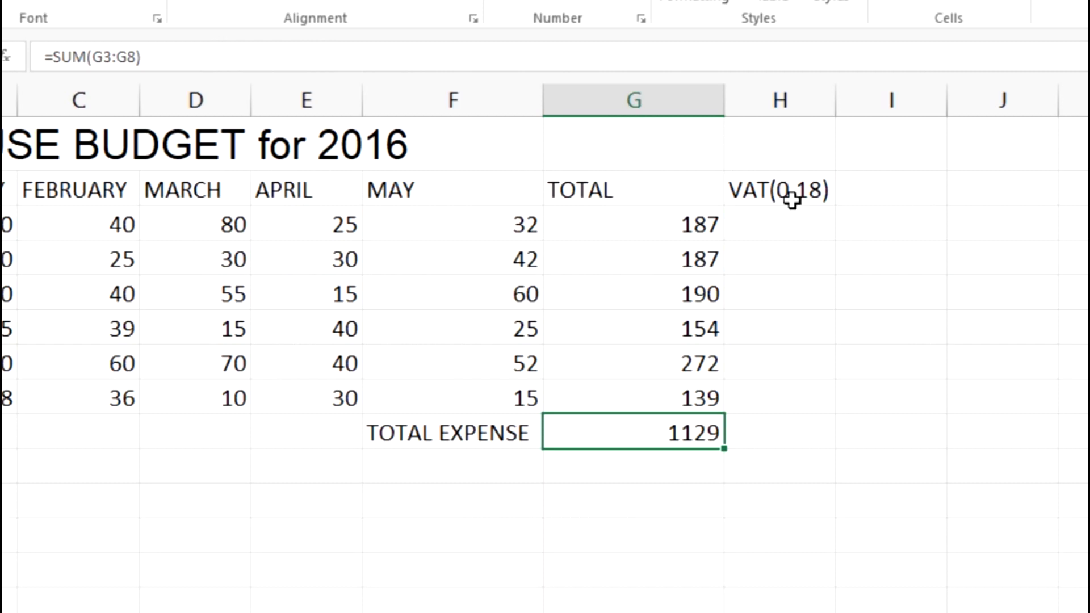
left_click(757, 189)
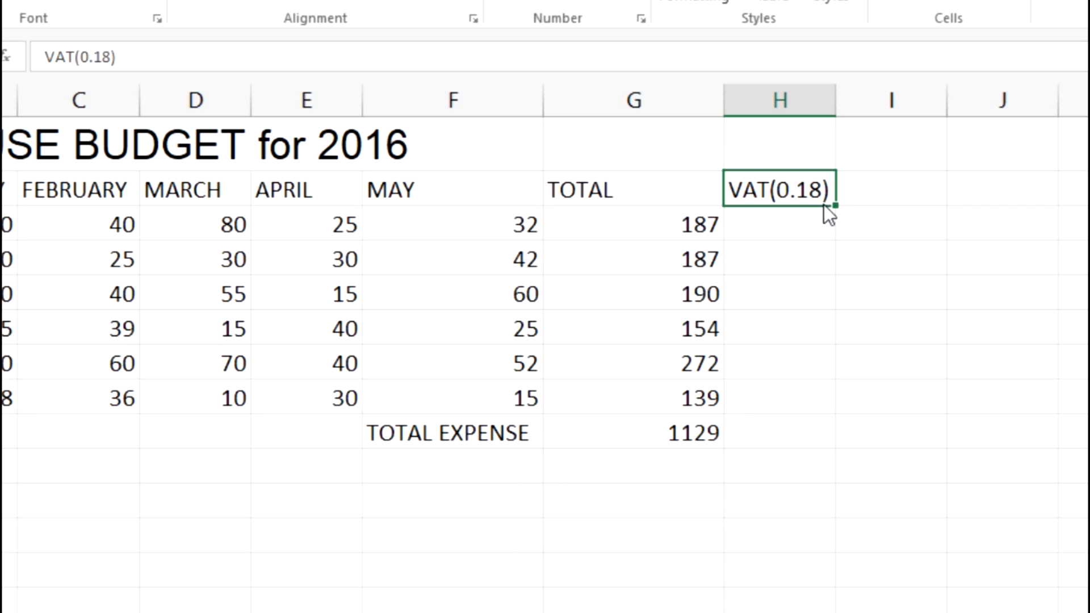
key("alt+Tab")
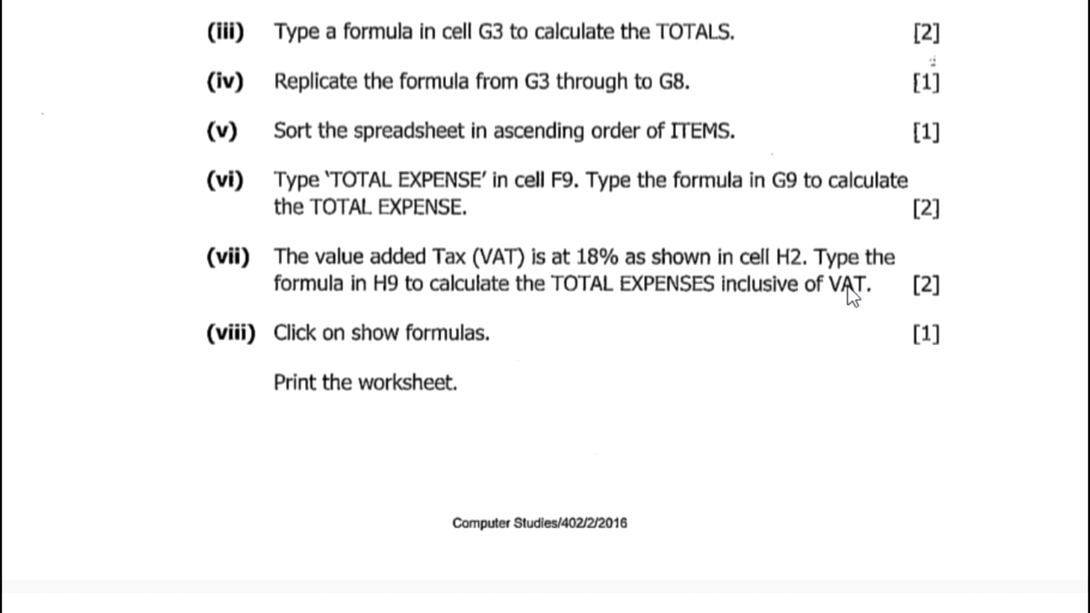
key("alt+Tab")
left_click(747, 236)
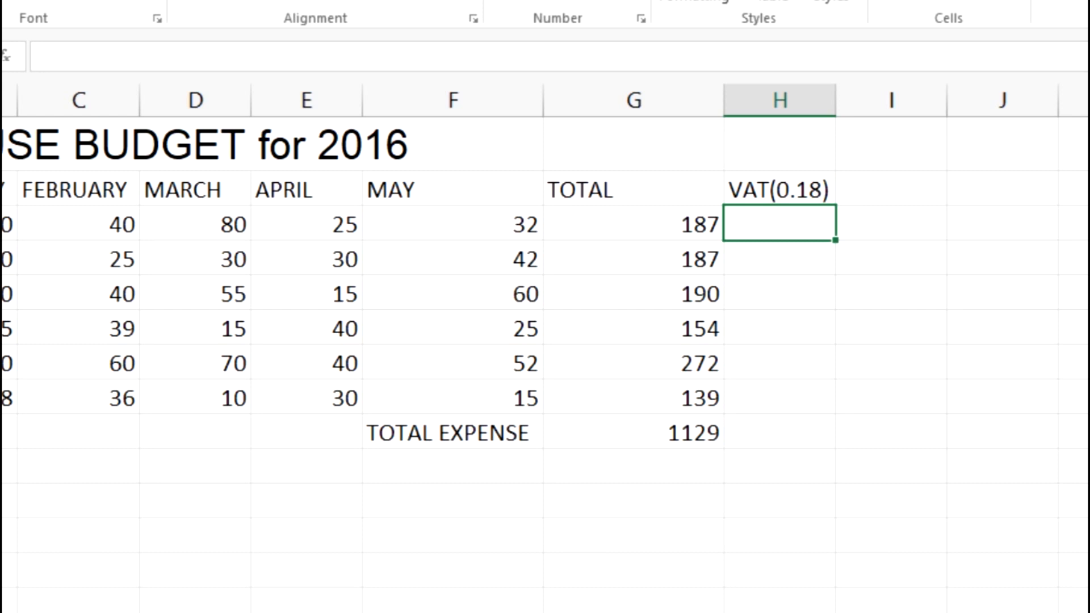
Switch to Calculator, clear the previous calculation and move its window off the TOTAL and VAT columns.
left_click(653, 597)
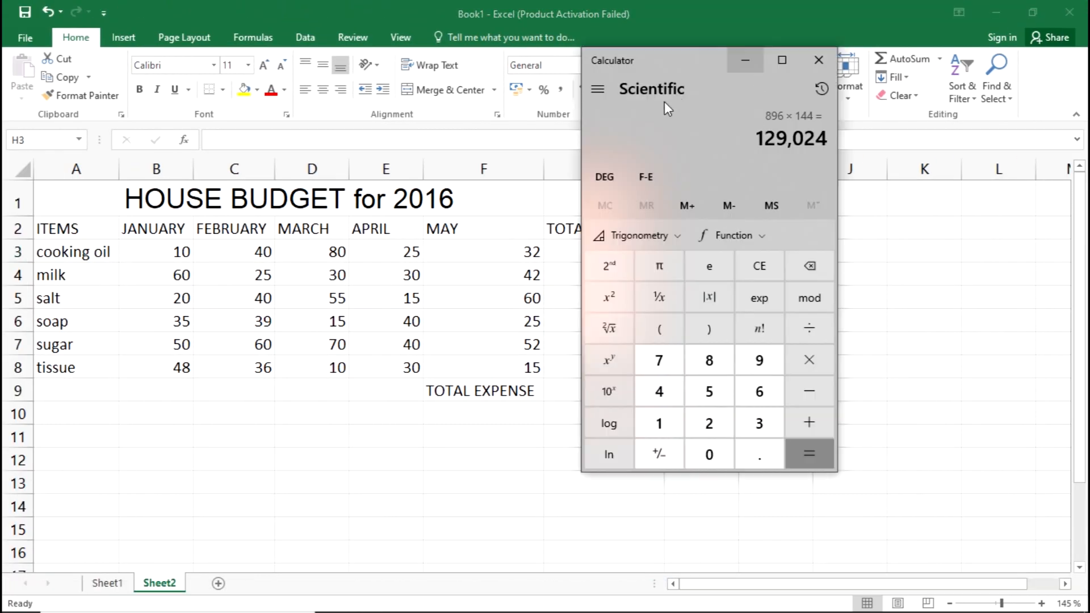
left_click(808, 270)
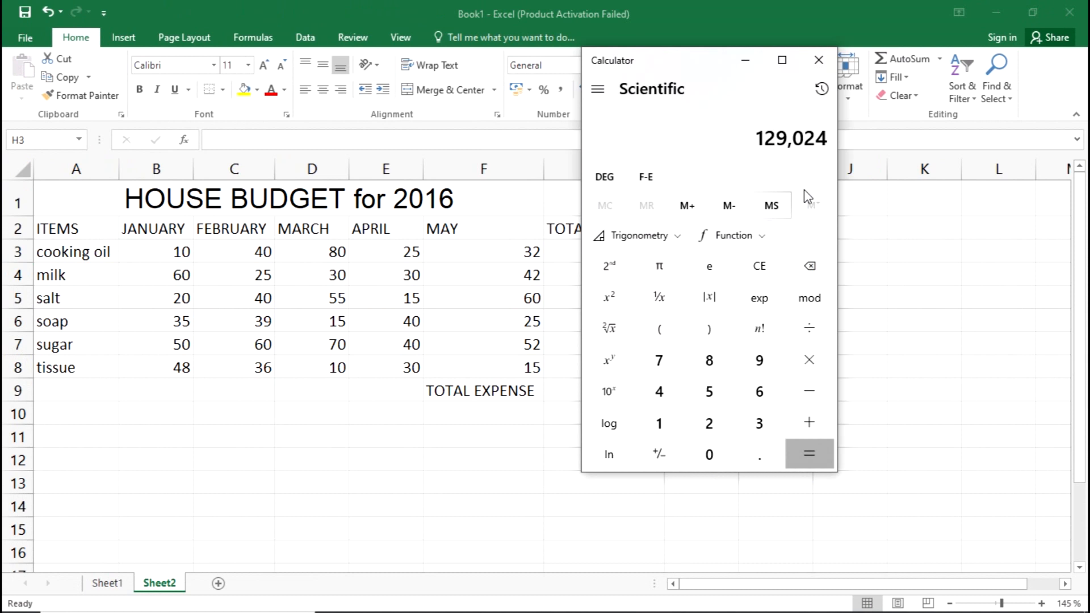
left_click(758, 265)
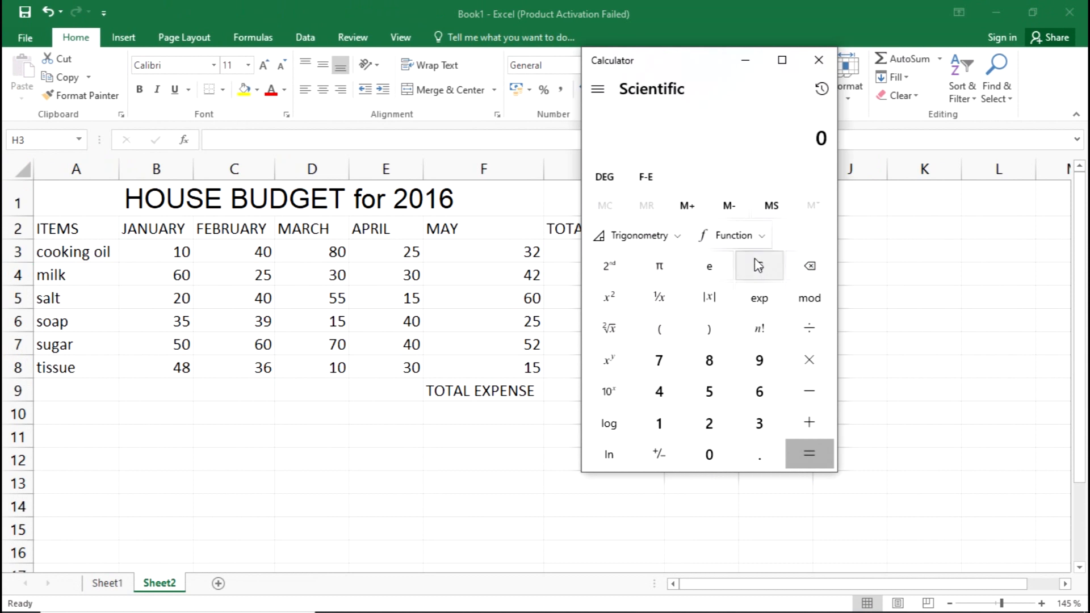
left_click_drag(715, 67, 908, 127)
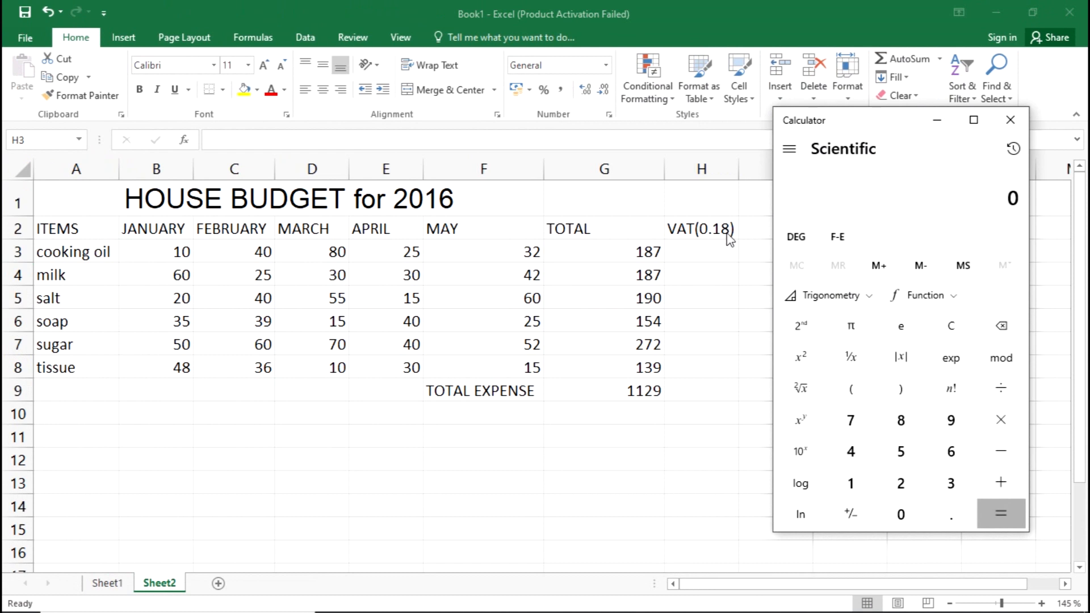
Divide 18 by 100 in Calculator to convert the VAT percentage to a decimal.
left_click(852, 483)
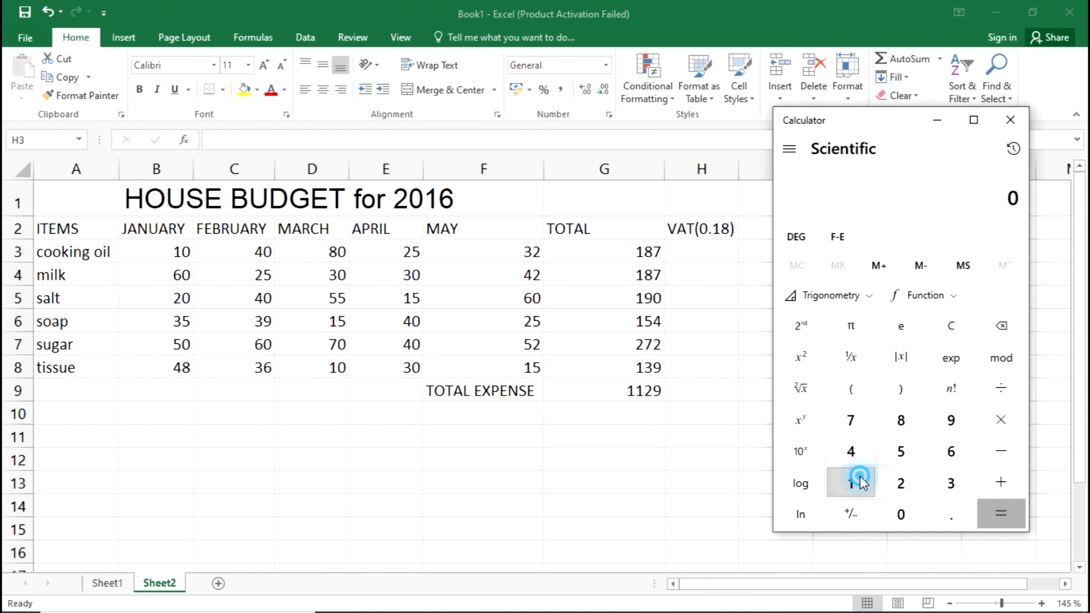
left_click(899, 426)
left_click(1001, 387)
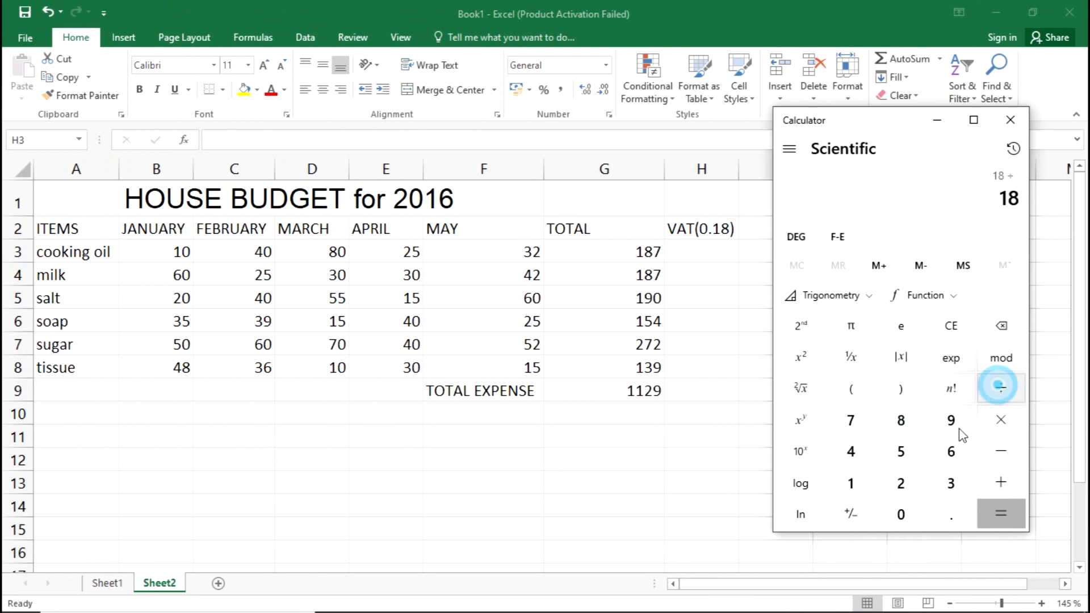
left_click(858, 481)
left_click(899, 514)
left_click(899, 514)
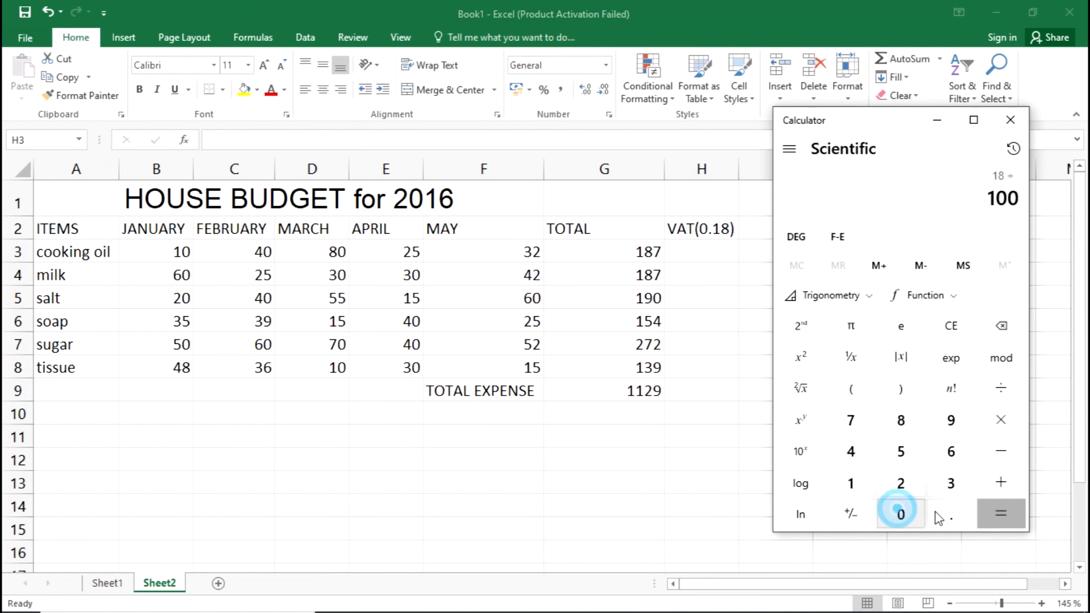
left_click(985, 514)
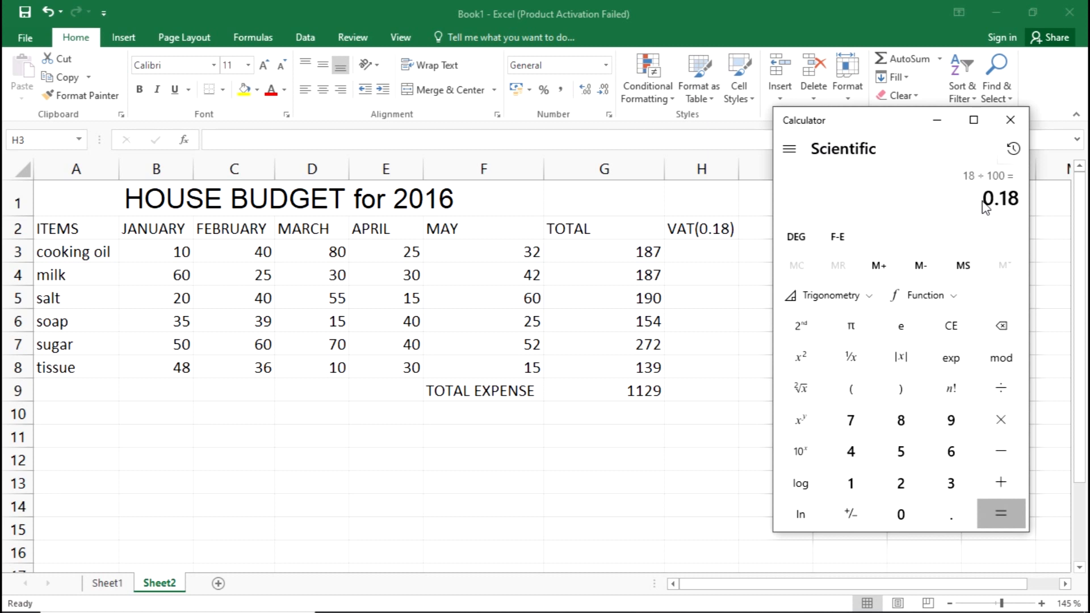
Minimize Calculator and reread sub-question (vii) in the exam PDF for the cell that needs the VAT-inclusive total formula.
left_click(937, 119)
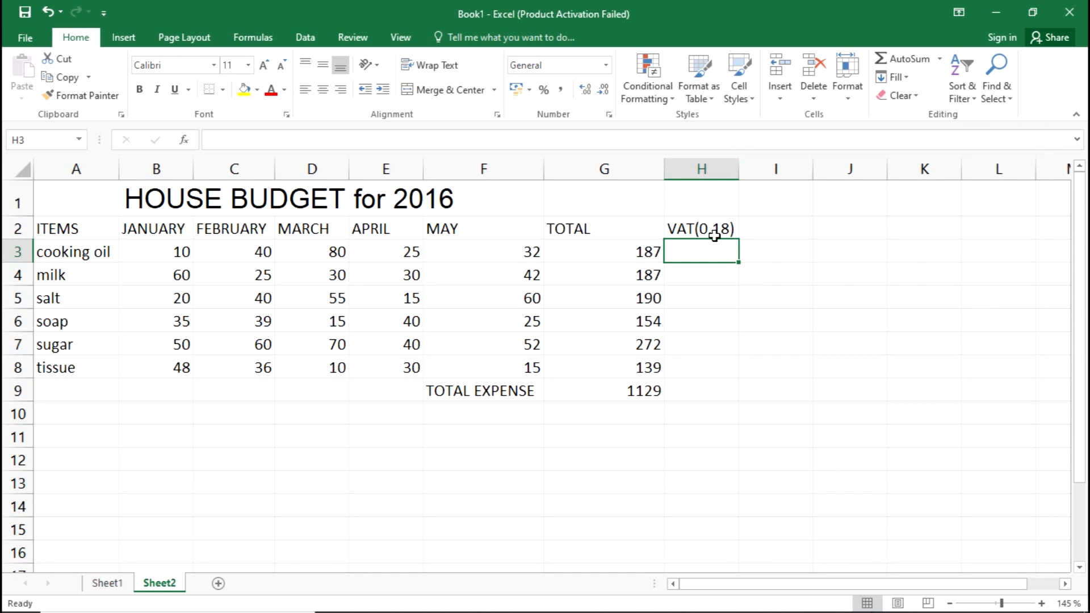
key("alt+Tab")
key("alt+Tab")
key("alt+Tab")
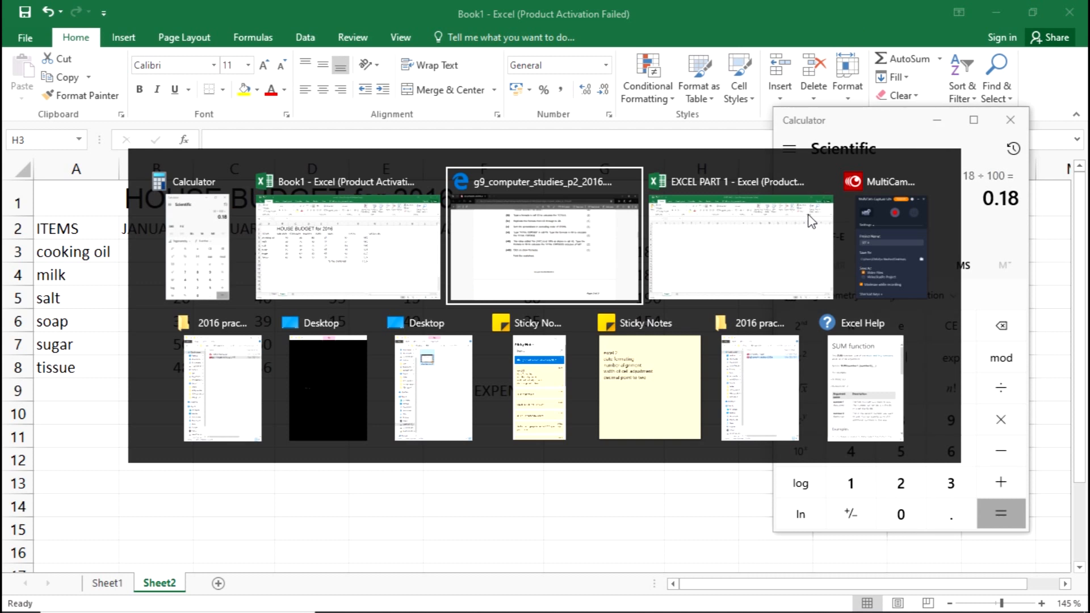
key("alt+Tab")
key("alt+Tab")
key("alt+Tab")
key("alt+Tab")
key("alt+Tab")
key("alt+Tab")
key("alt+Tab")
key("alt+Tab")
key("alt+Tab")
key("alt+Tab")
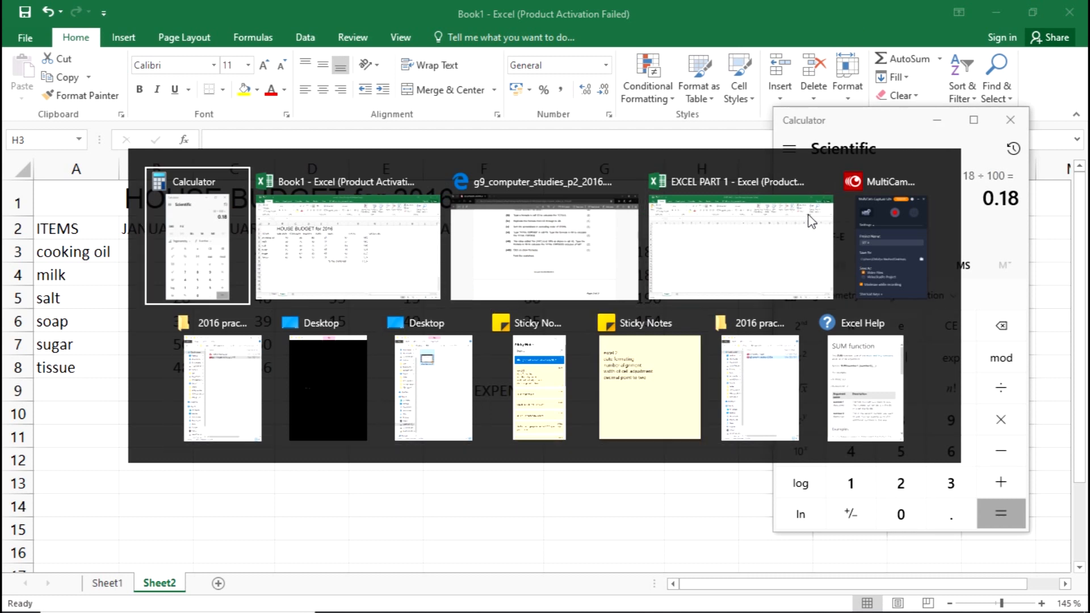
key("alt+Tab")
key("alt+Tab")
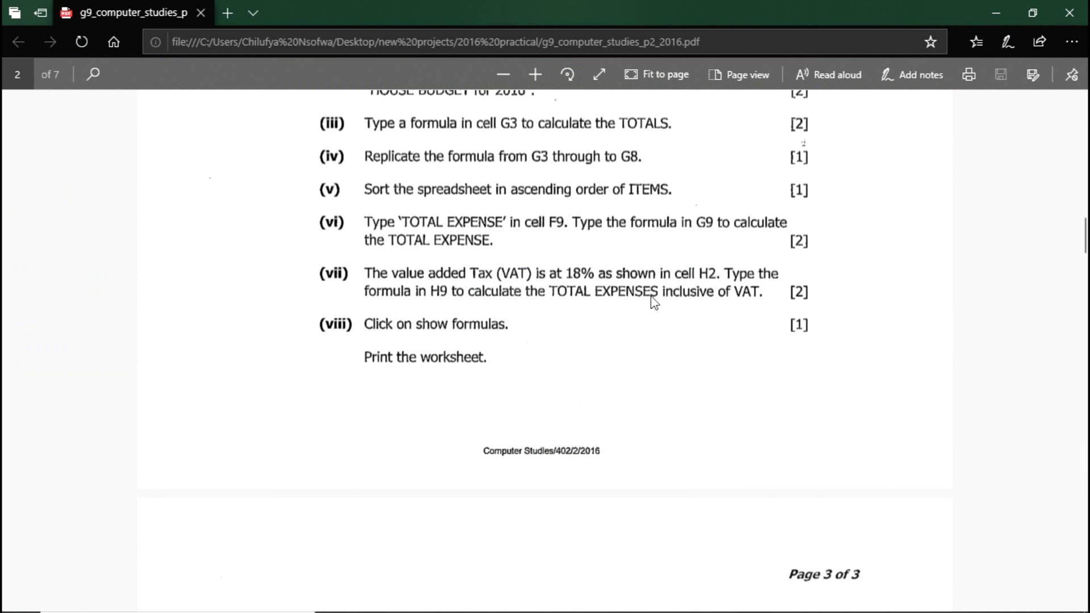
Return to the Book1 workbook in Excel and begin the VAT-inclusive total expense formula in cell H9 with =SUM(G9.
key("alt+Tab")
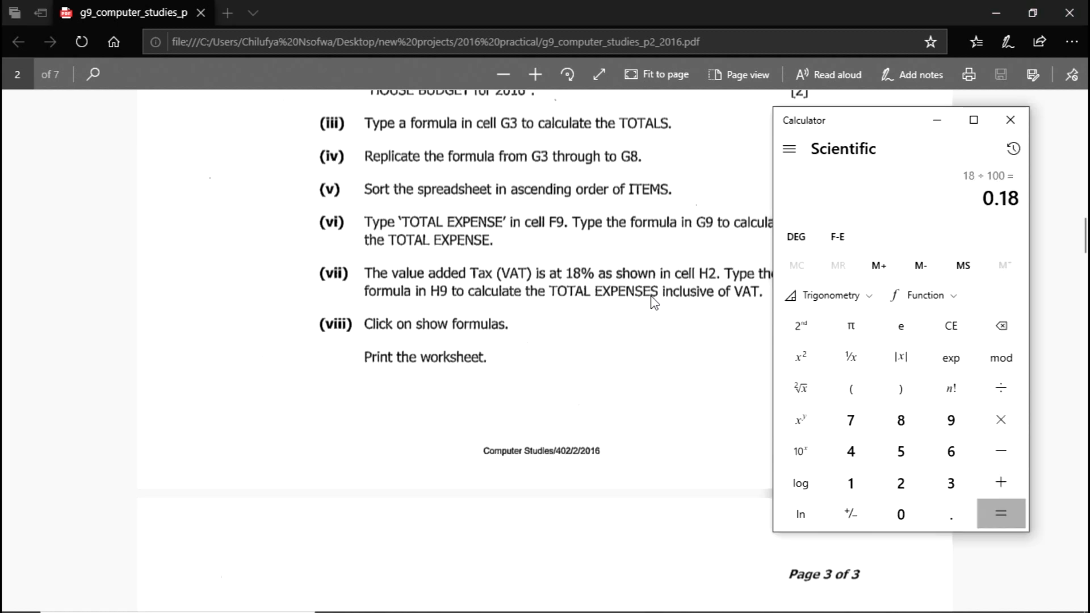
key("alt+Tab")
key("alt+Tab")
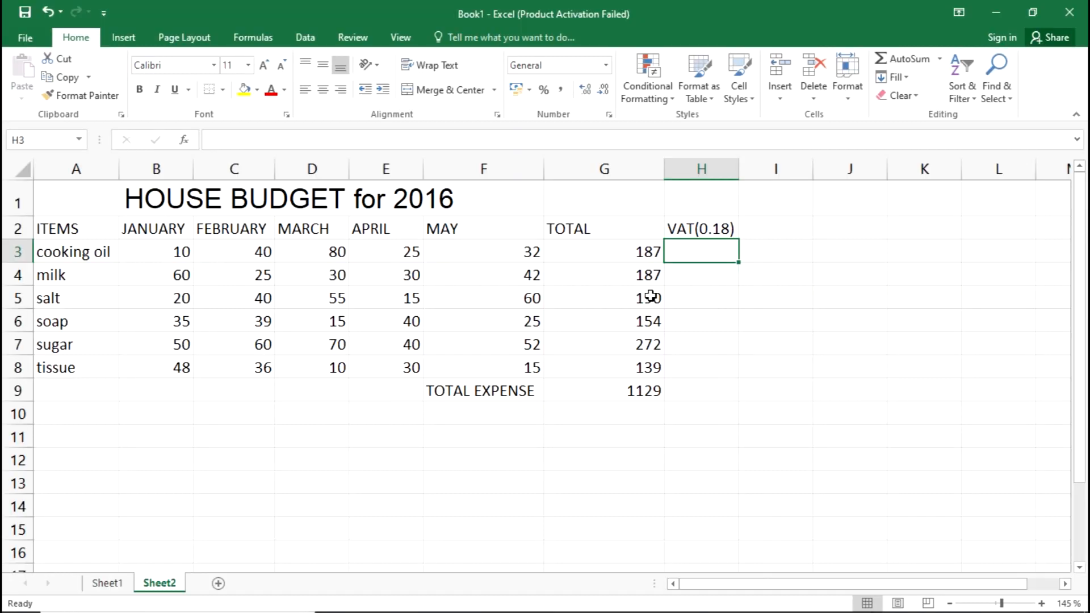
left_click(695, 389)
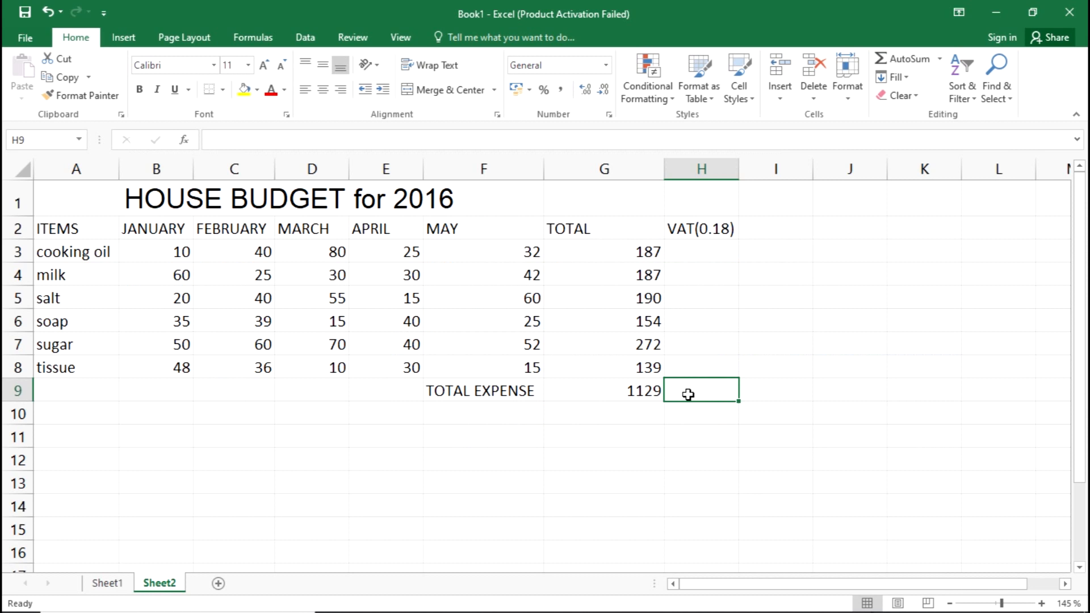
double_click(689, 394)
left_click(337, 146)
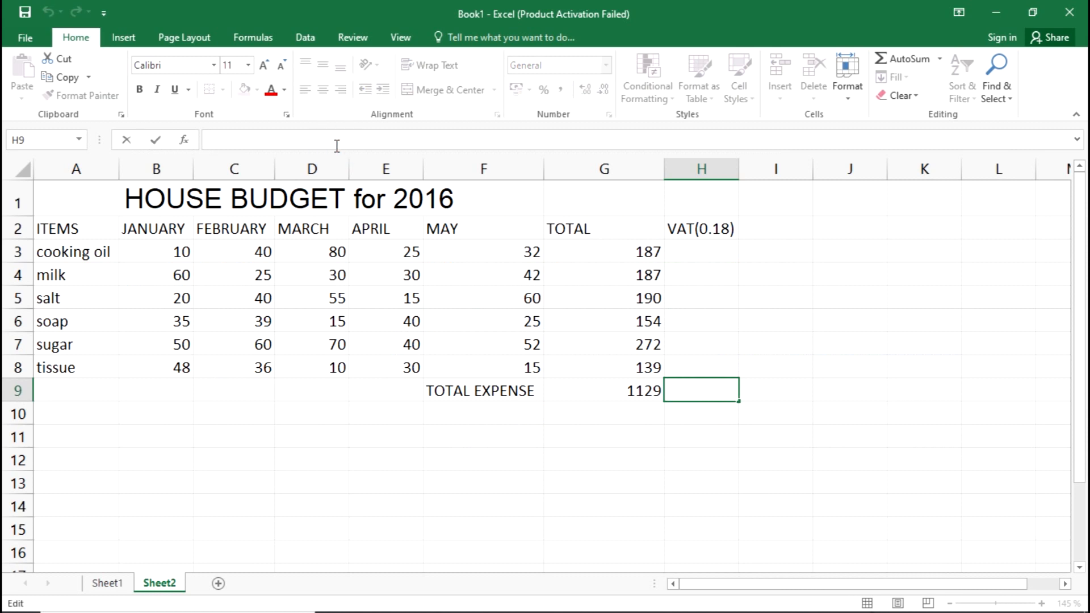
type("=")
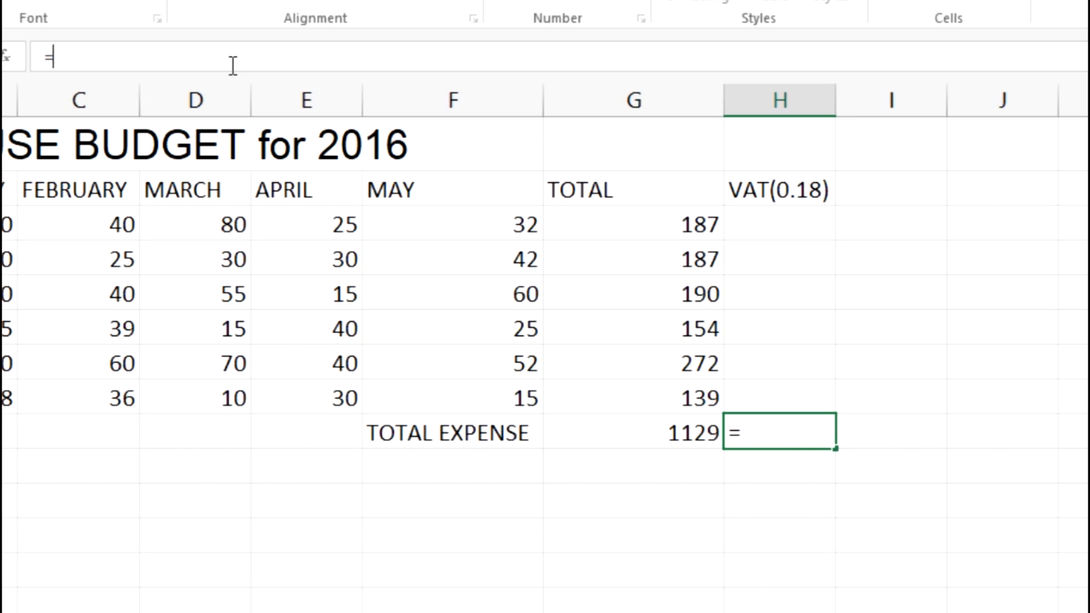
type("SUM")
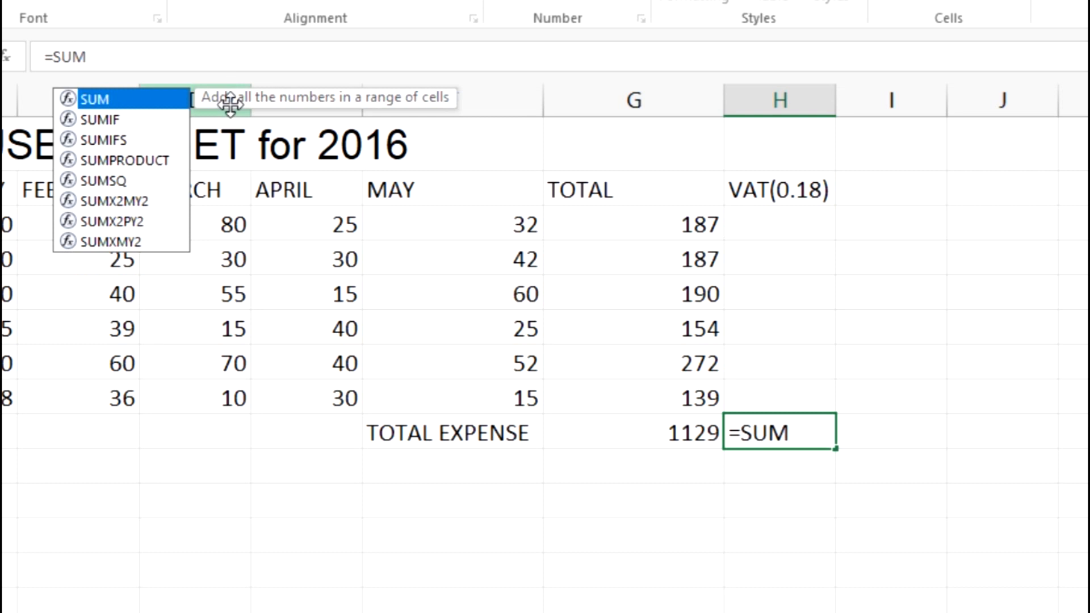
double_click(91, 96)
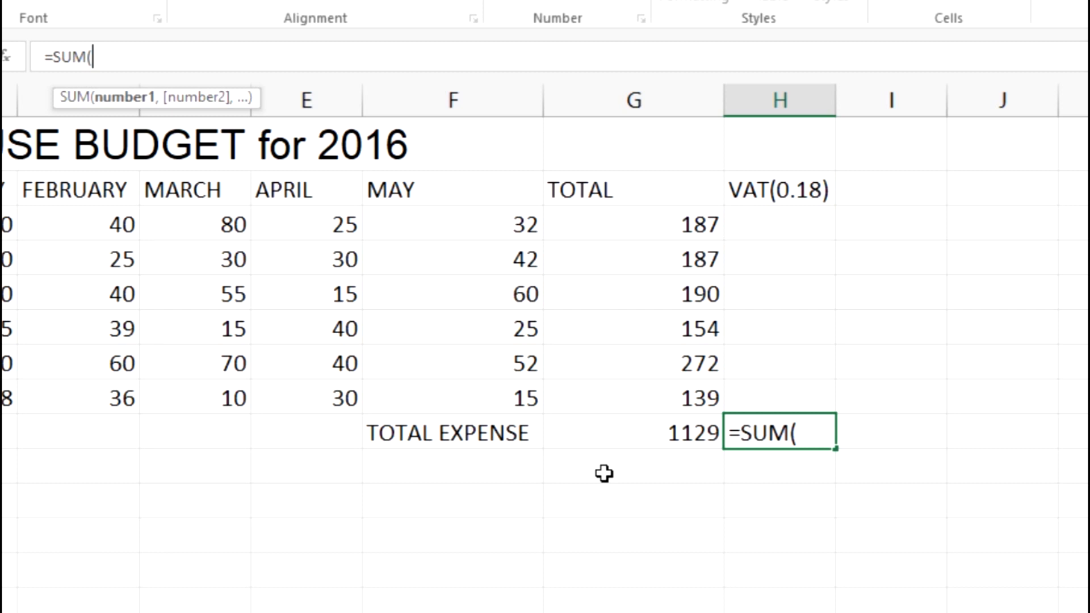
left_click(630, 434)
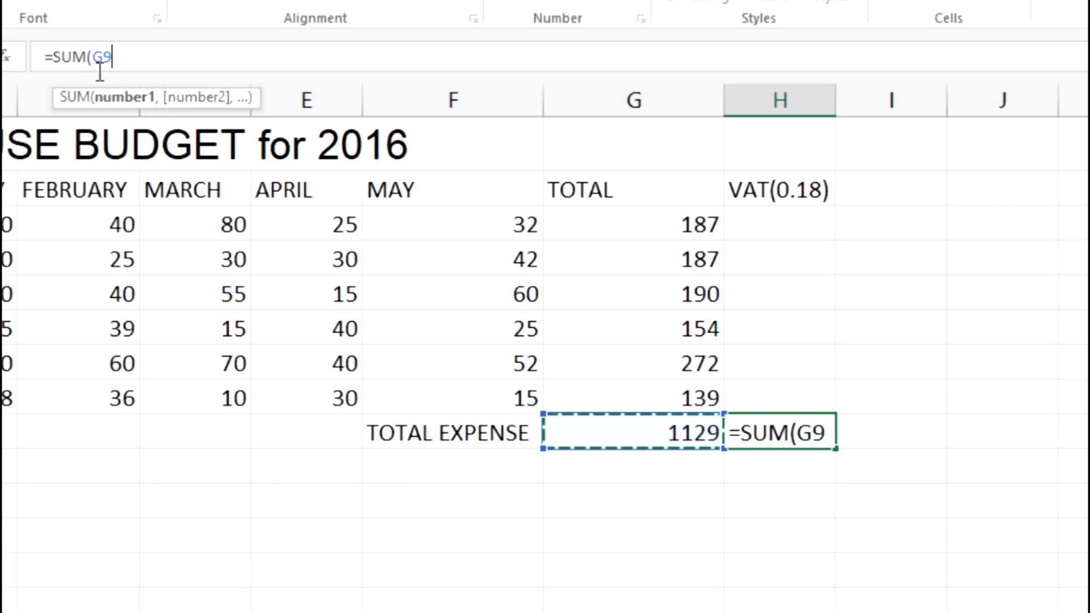
left_click(111, 55)
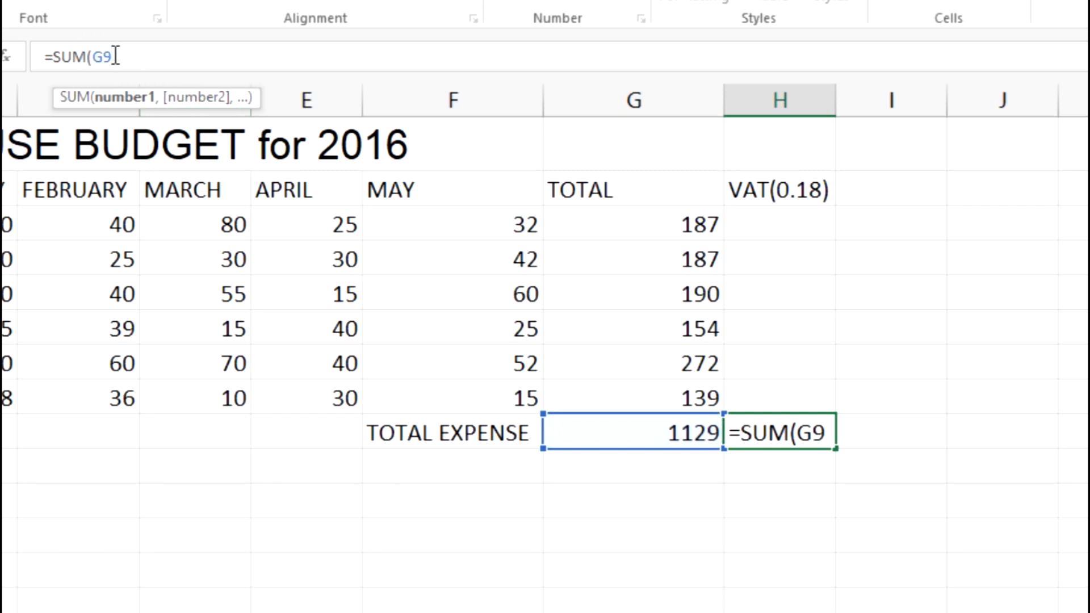
type("=")
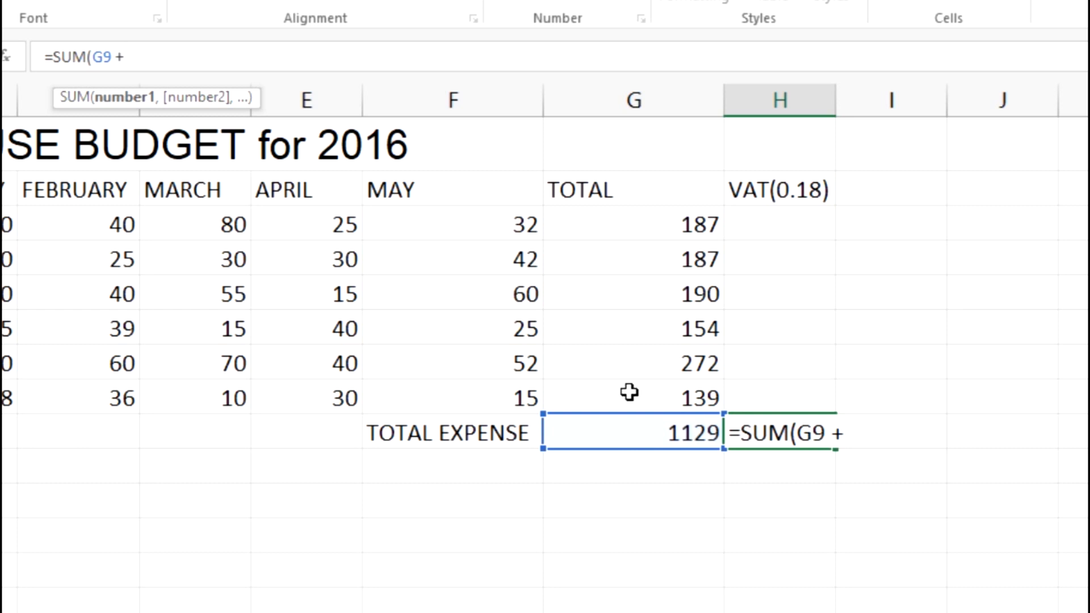
Extend the VAT-inclusive total formula in cell H9 to read =SUM(G9 + G9*0.18).
left_click(638, 431)
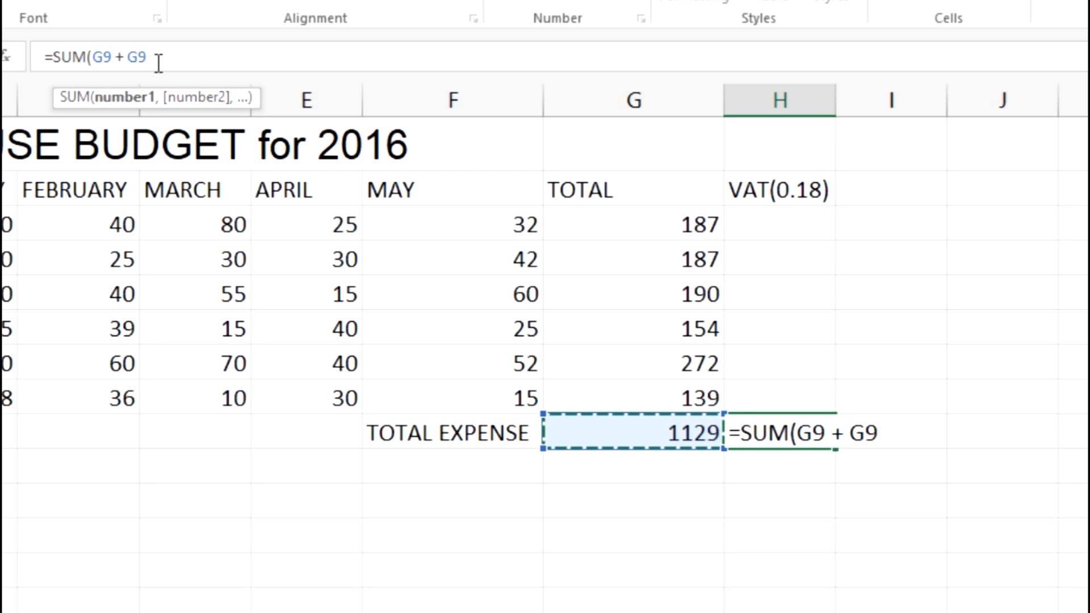
type("*")
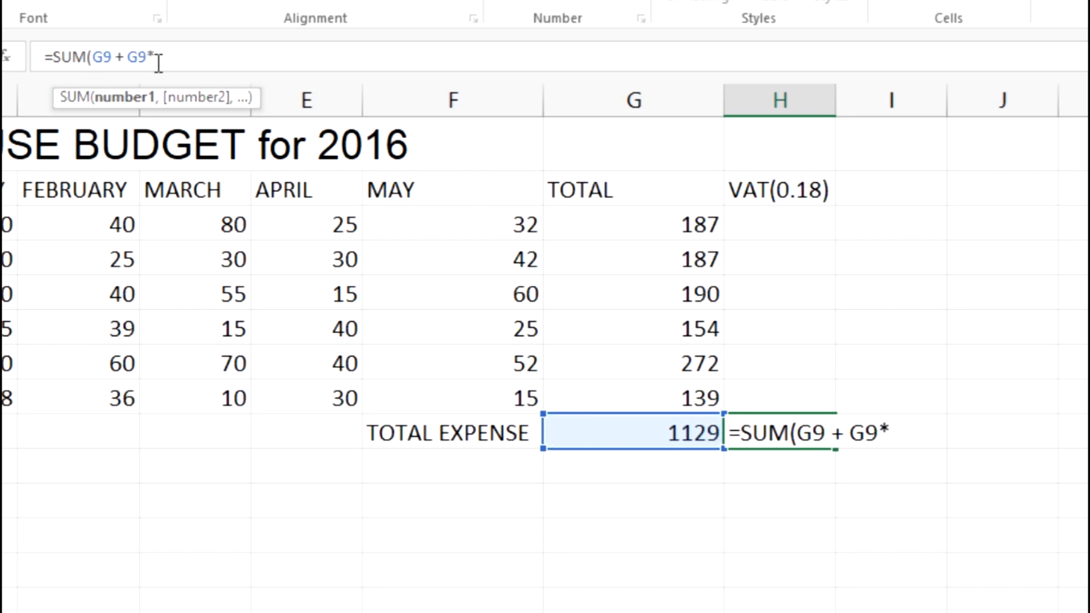
left_click_drag(146, 57, 158, 57)
left_click(164, 60)
type("0.18)")
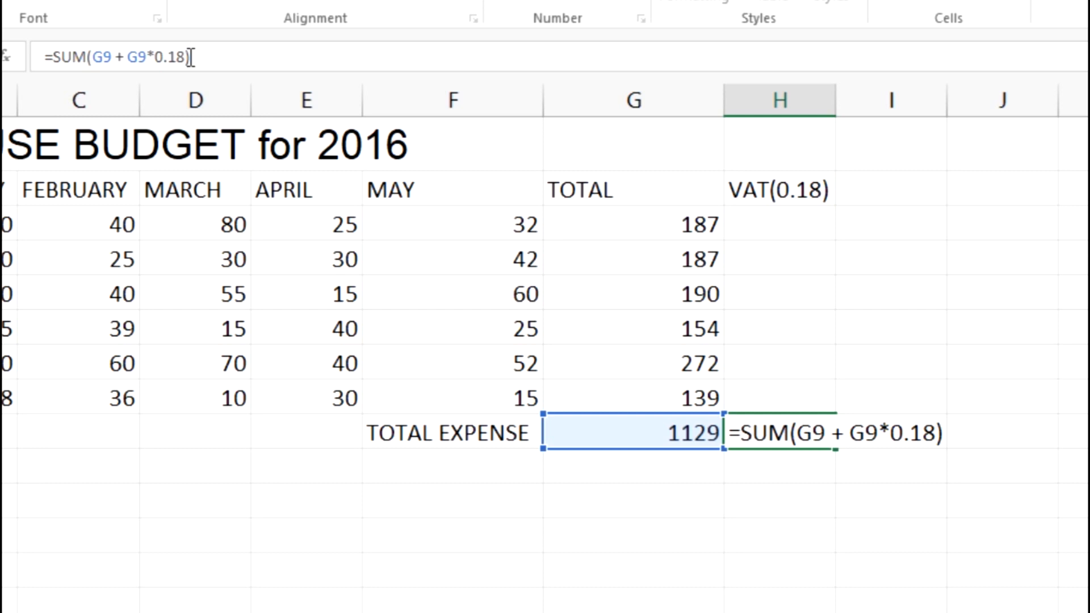
Switch to the exam PDF to recheck sub-question (vii) on the VAT-inclusive total, and return to the Book1 workbook.
key("alt+Tab")
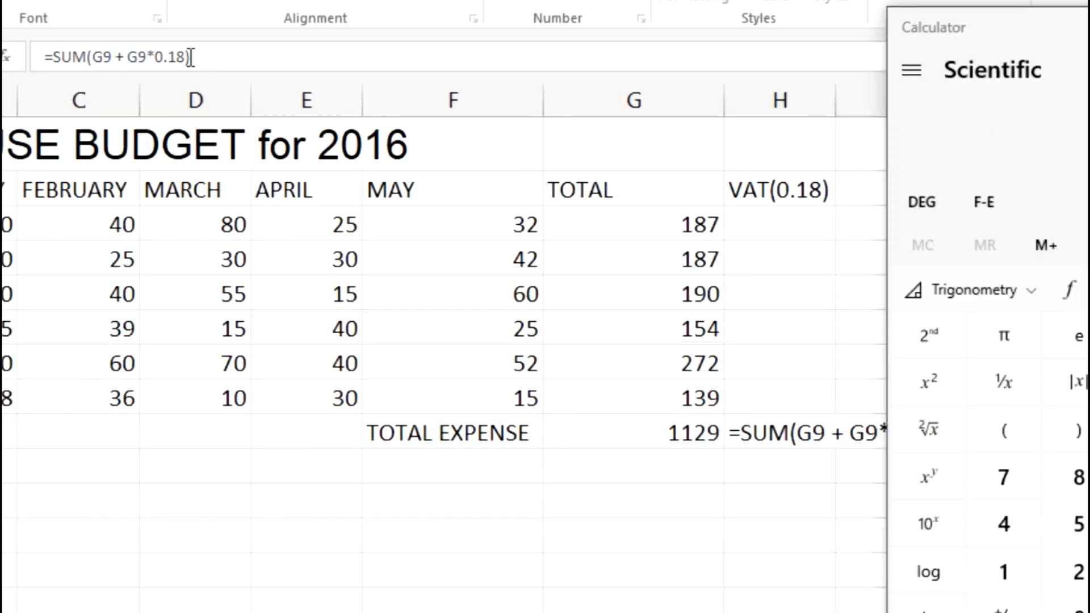
key("alt+Tab")
key("alt+Tab")
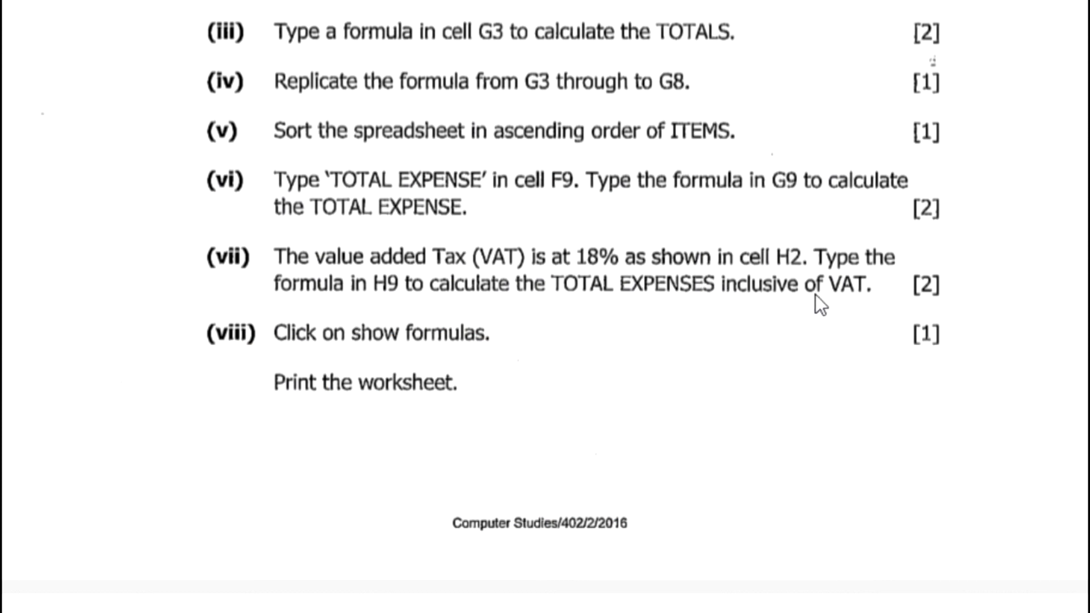
key("alt+Tab")
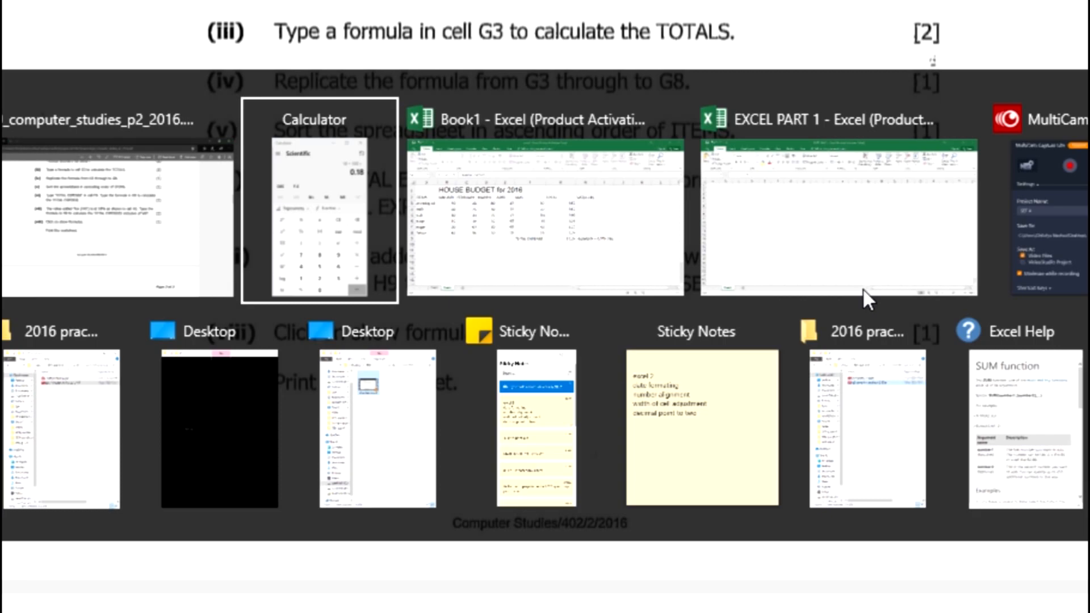
key("alt+Tab")
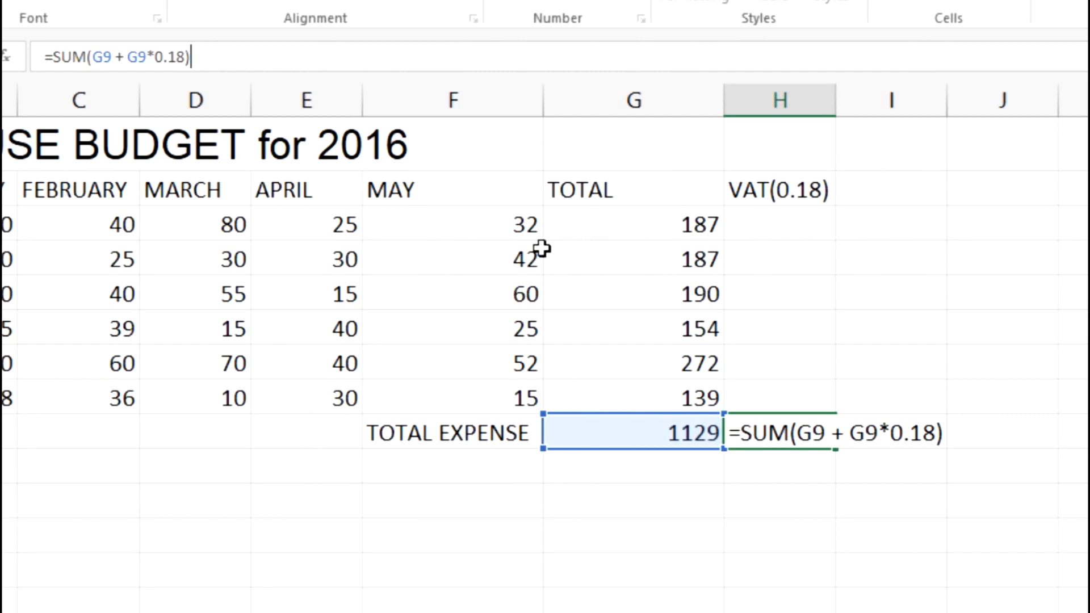
Check the two G9 references and the 0.18 rate in the H9 formula and enter it.
left_click(101, 57)
double_click(108, 57)
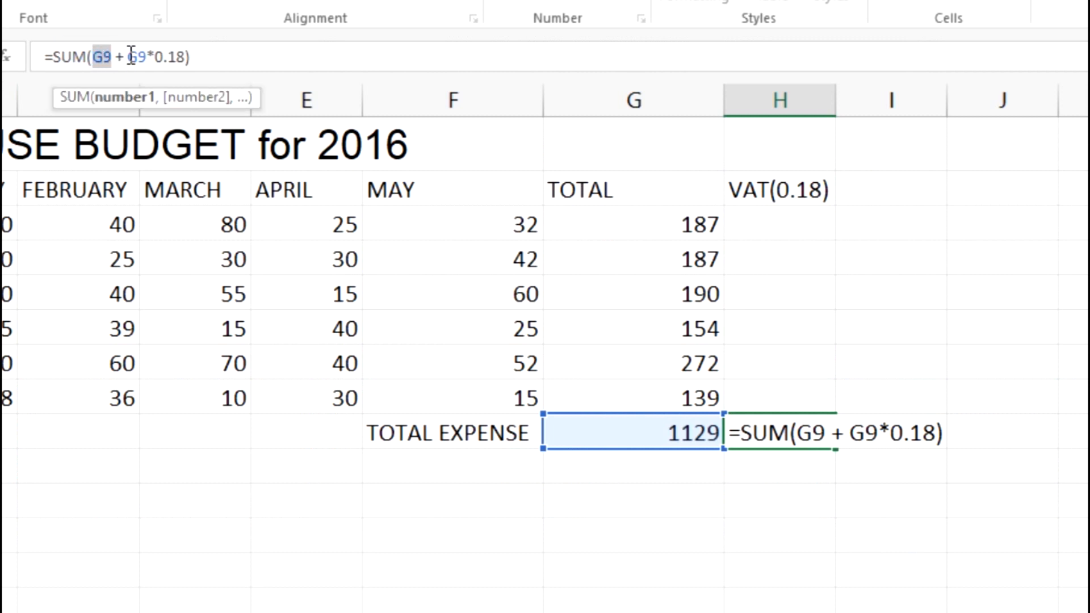
left_click(128, 56)
double_click(129, 56)
left_click_drag(164, 57, 185, 57)
left_click(193, 57)
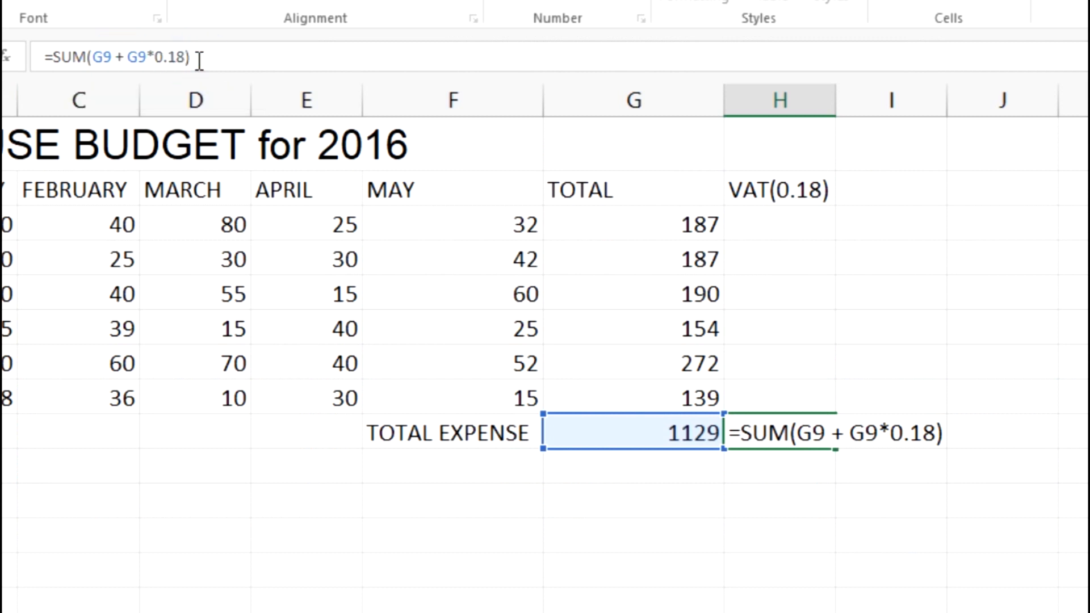
key("Return")
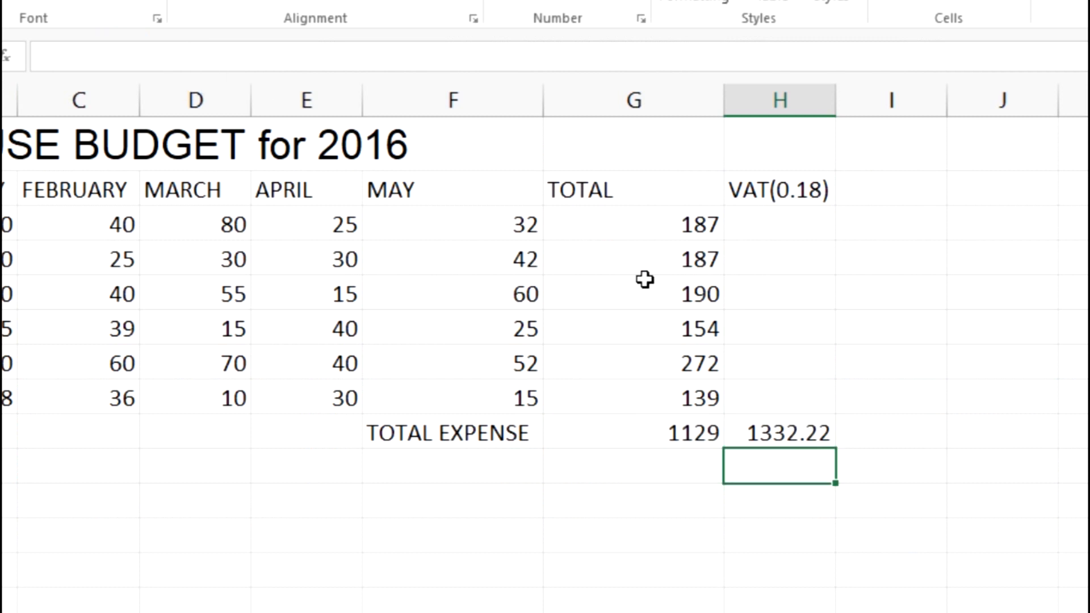
Review the formulas behind the VAT-inclusive total in H9, the item totals in G3:G8 and the total expense in G9.
left_click(796, 435)
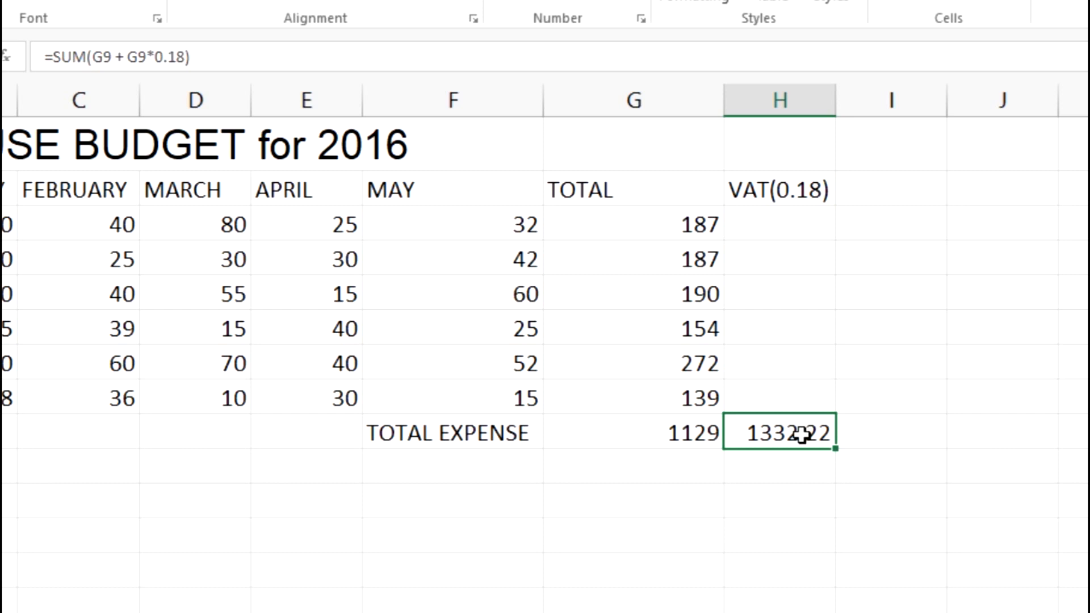
left_click(853, 474)
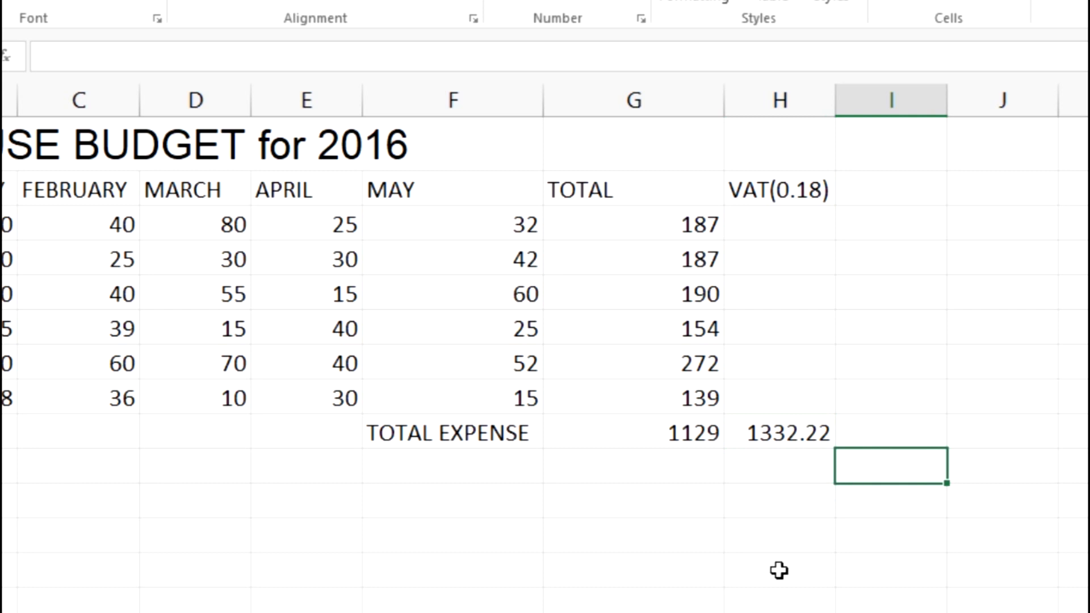
left_click(663, 229)
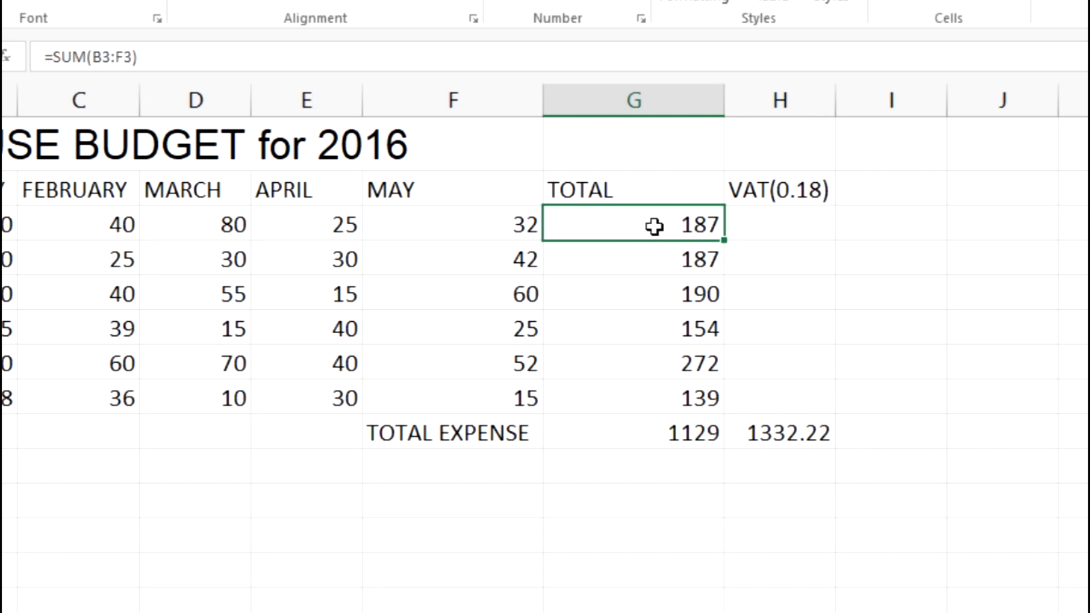
left_click(655, 267)
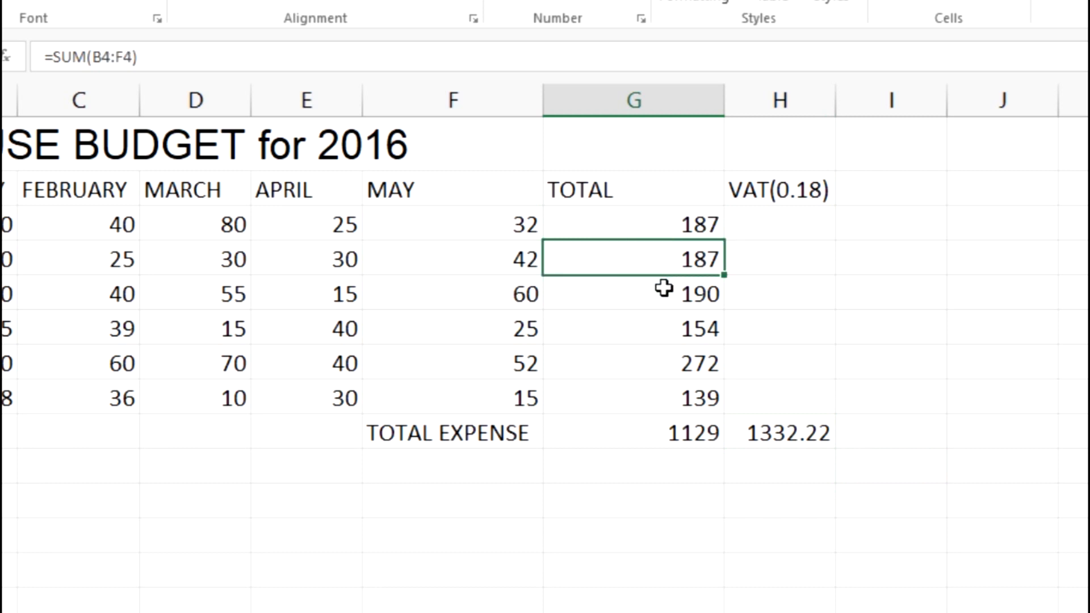
left_click(661, 295)
left_click(662, 329)
left_click(676, 375)
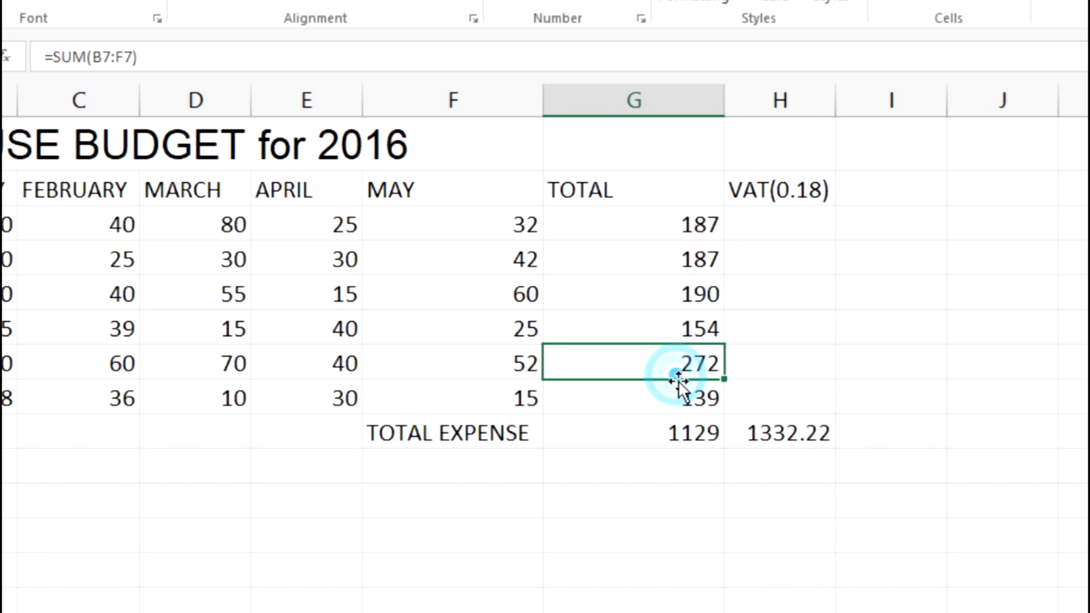
left_click(681, 397)
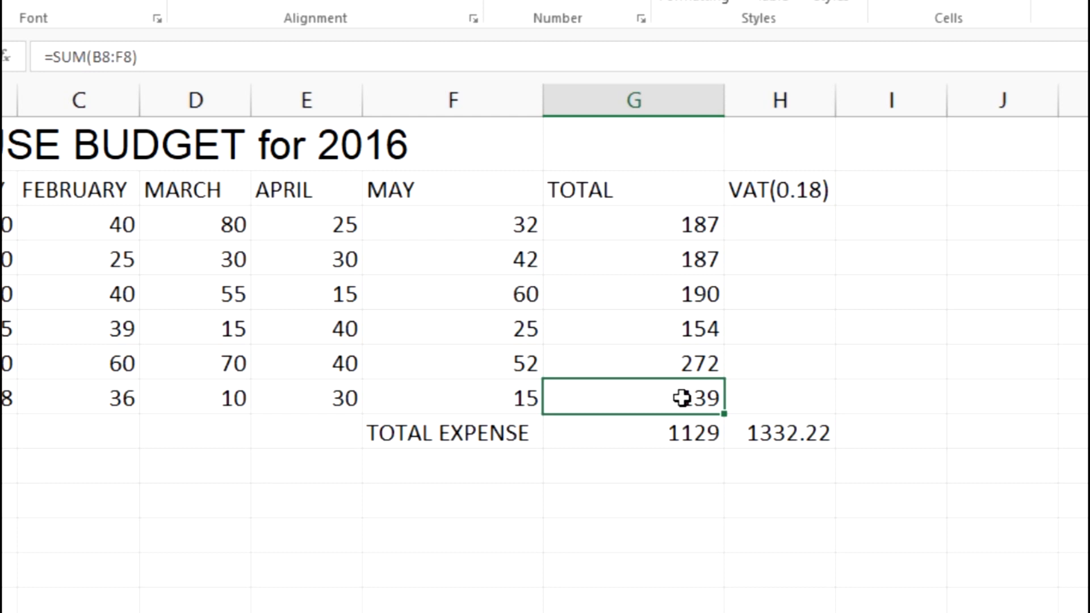
left_click_drag(681, 397, 673, 233)
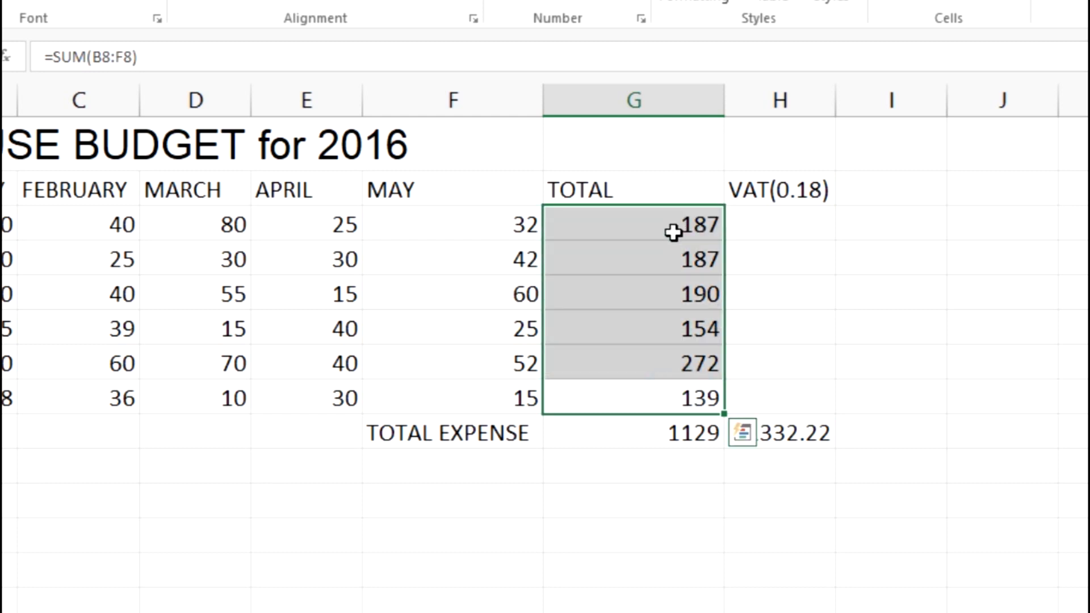
left_click(851, 342)
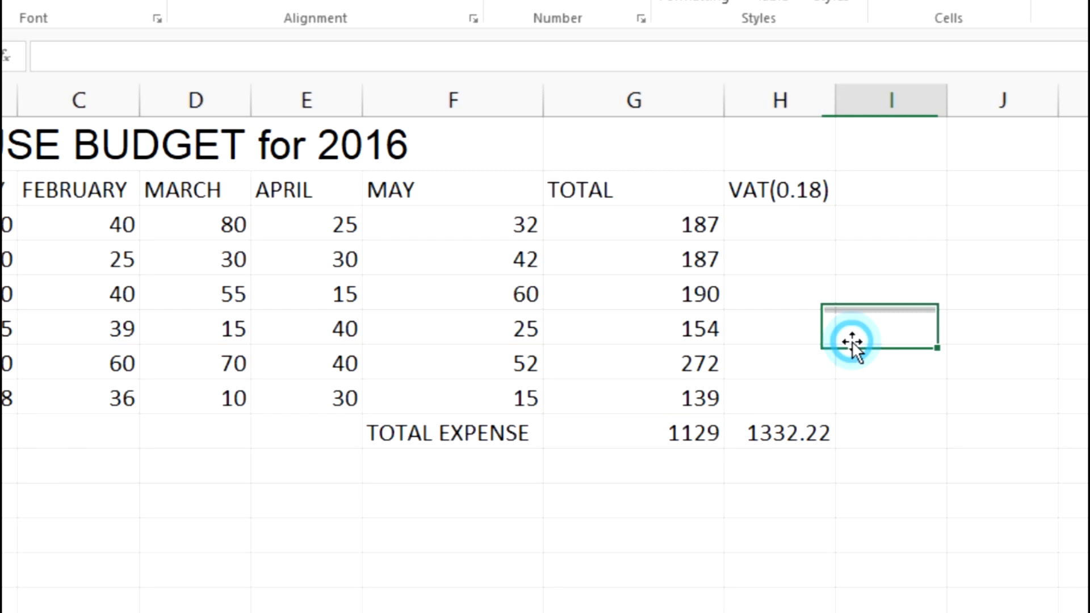
left_click(794, 433)
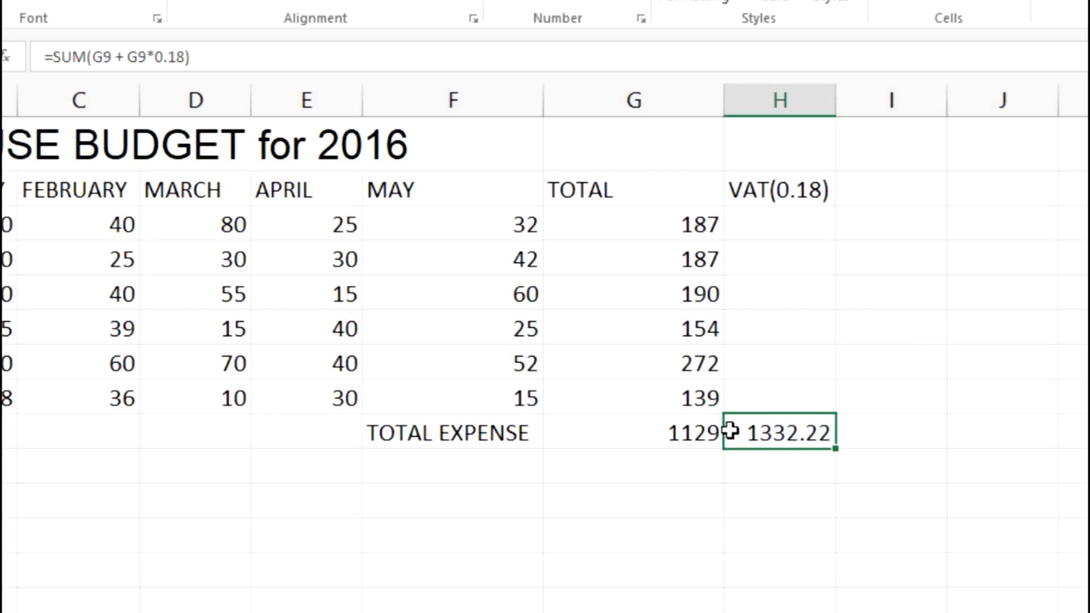
left_click(647, 434)
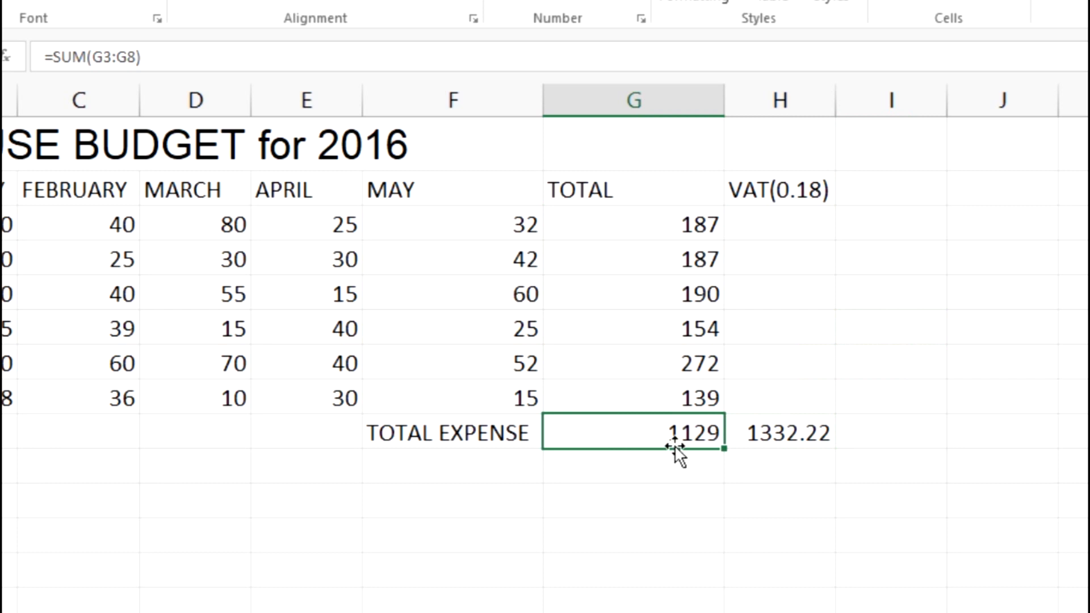
left_click(806, 442)
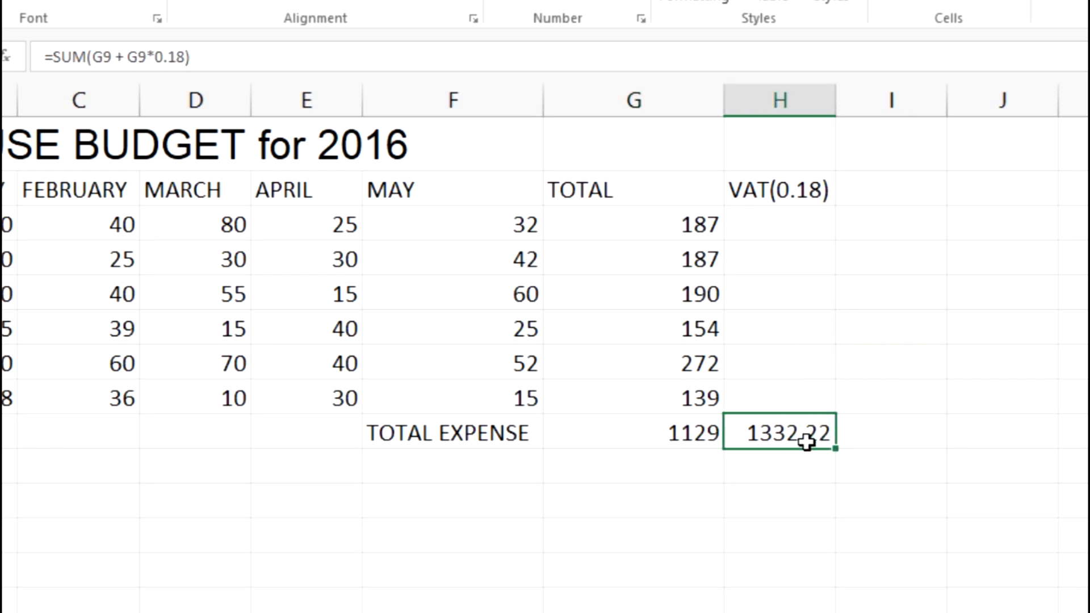
Read sub-question (viii) in the exam PDF, return to Book1 and turn on Show Formulas for Sheet2.
key("alt+Tab")
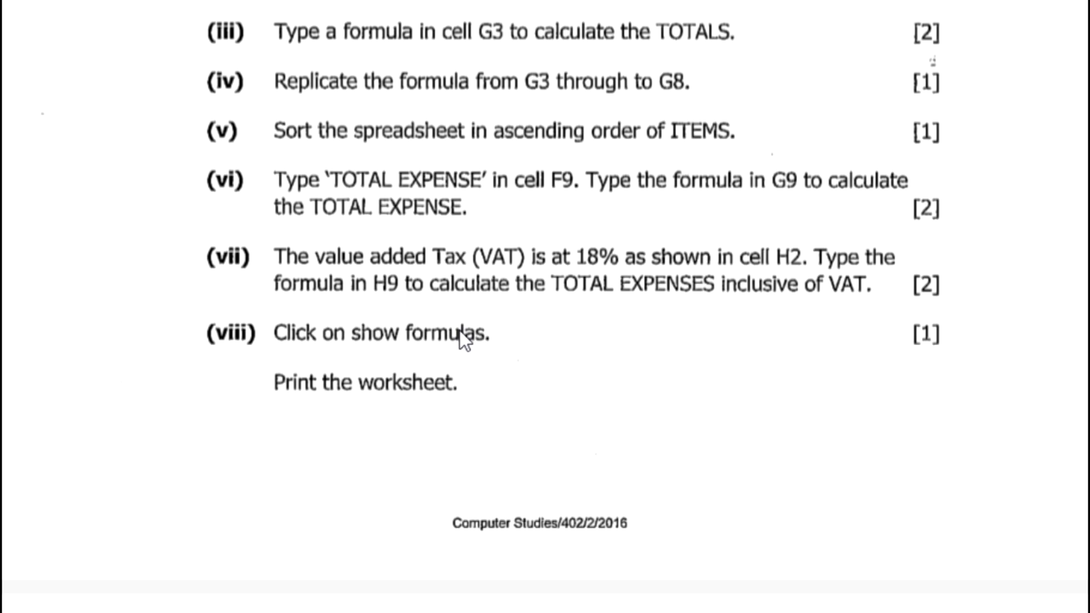
key("alt+Tab")
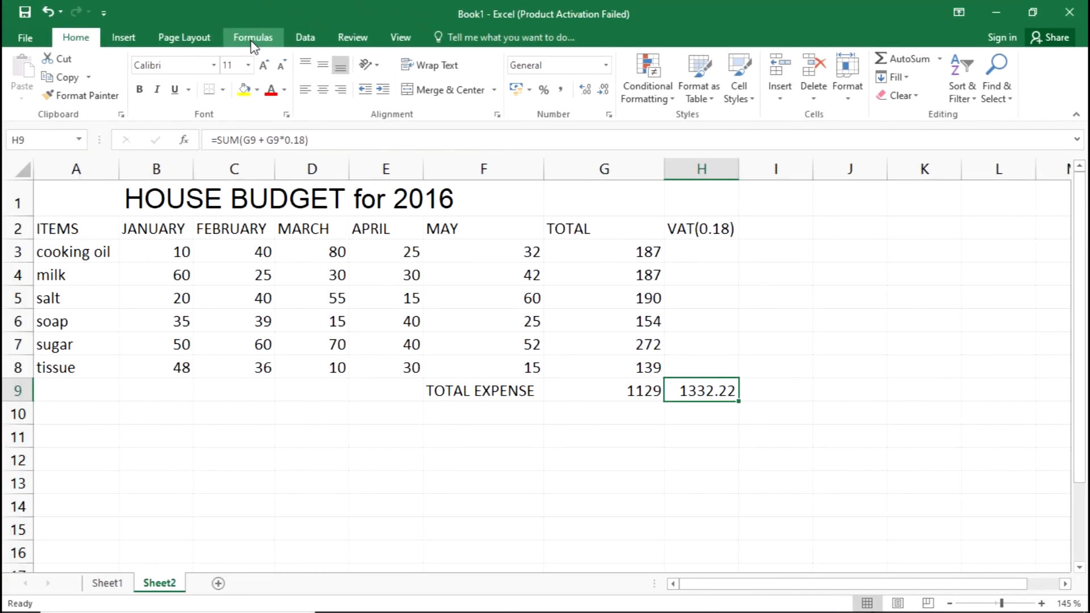
left_click(251, 39)
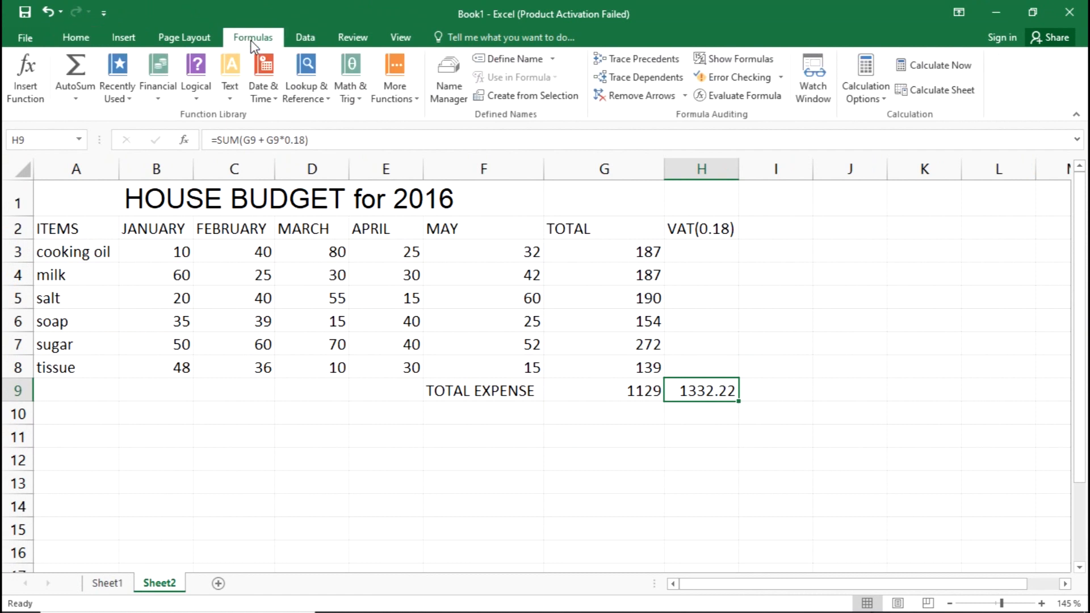
left_click(720, 59)
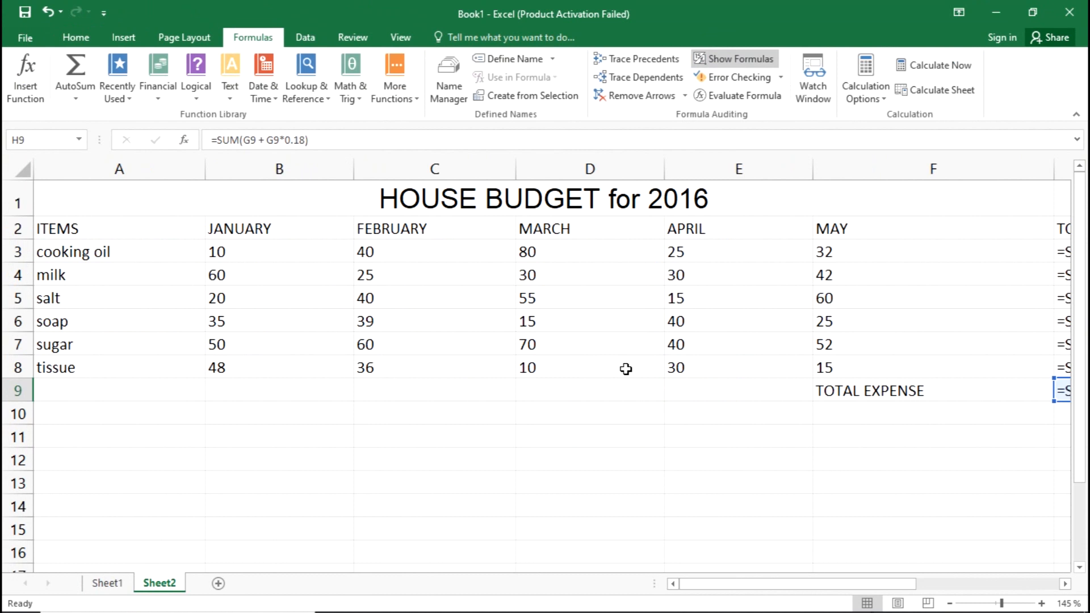
scroll(582, 332, "down", 3)
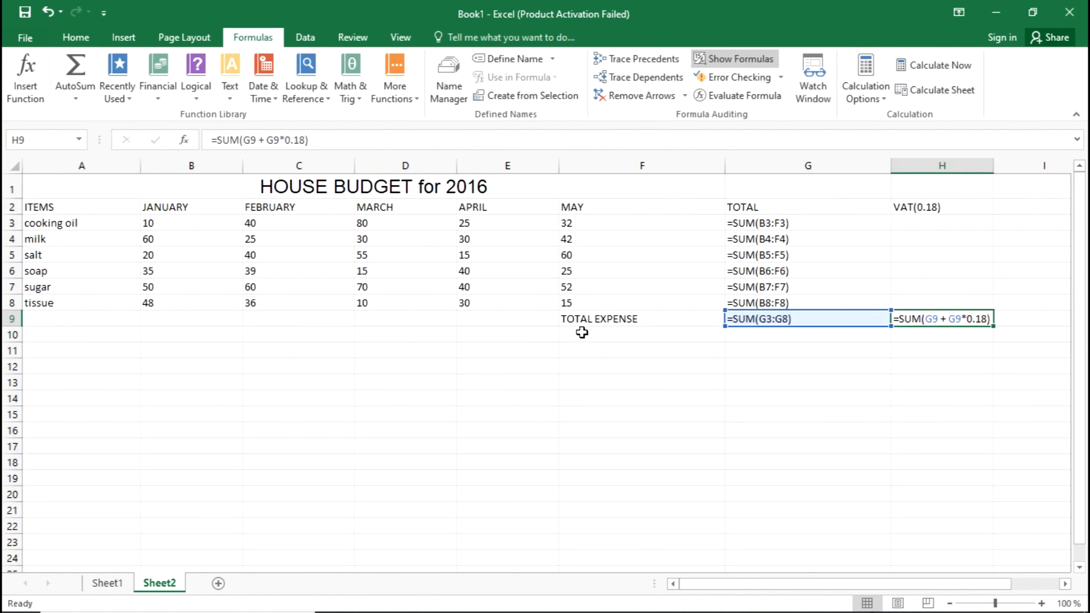
Examine the displayed formulas for the item totals in column G, the total expense in G9 and the VAT-inclusive total in H9.
left_click(533, 377)
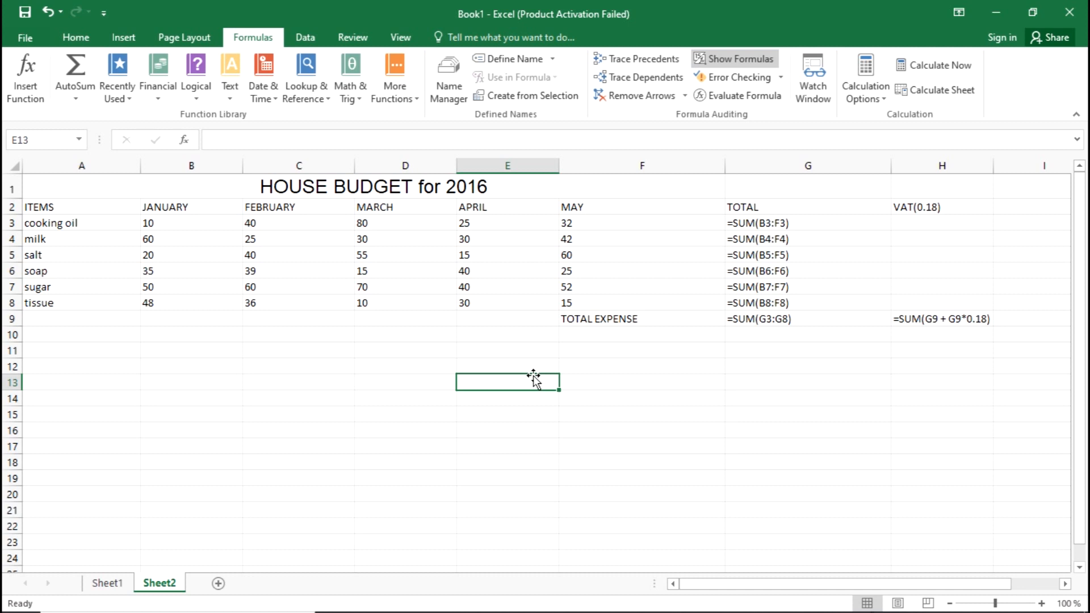
left_click(670, 319)
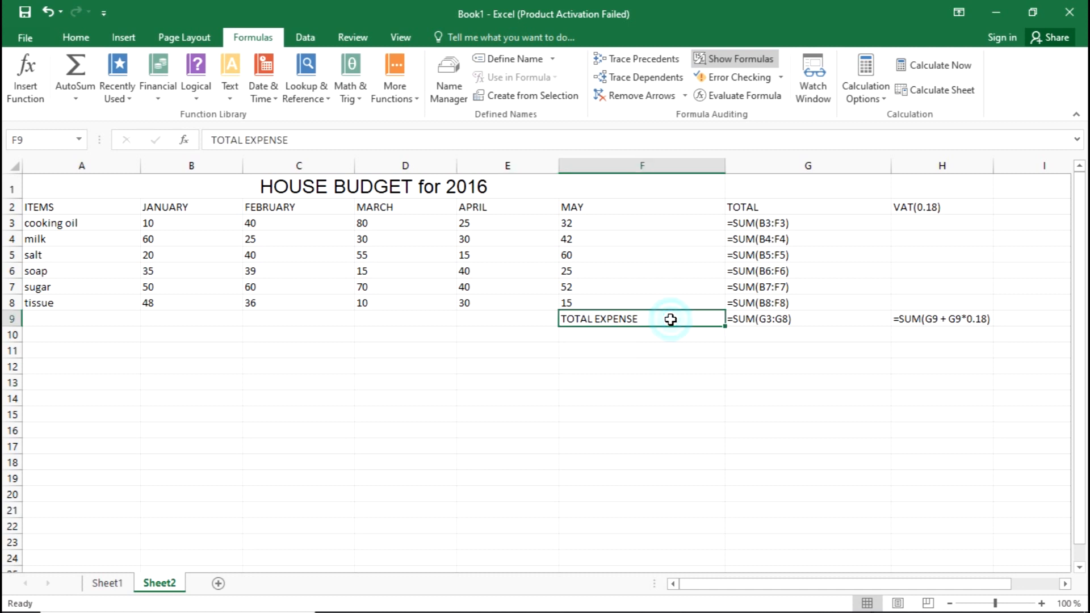
left_click(766, 223)
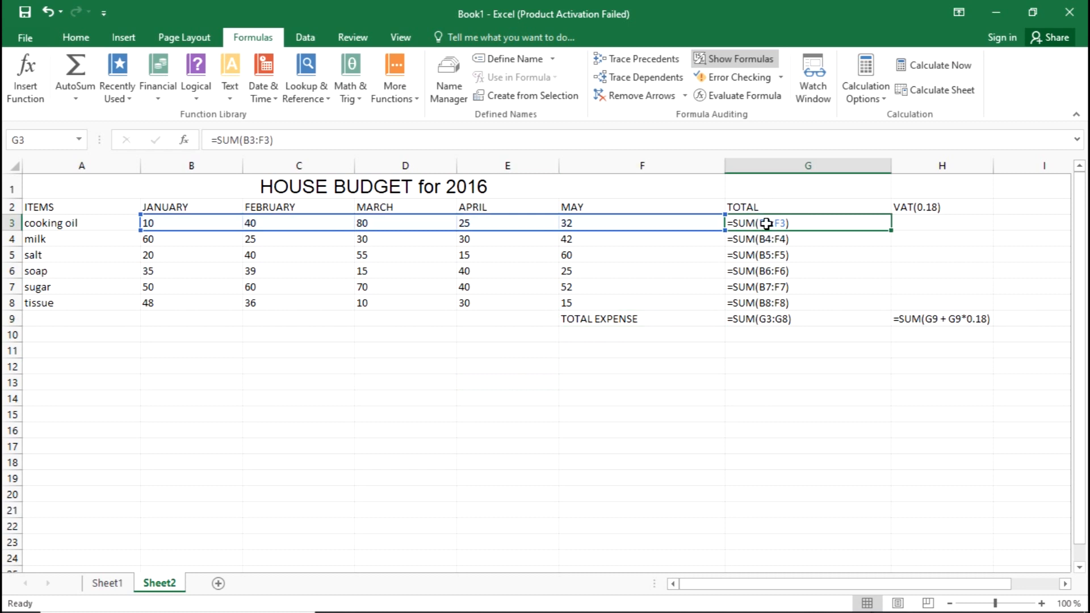
left_click(768, 238)
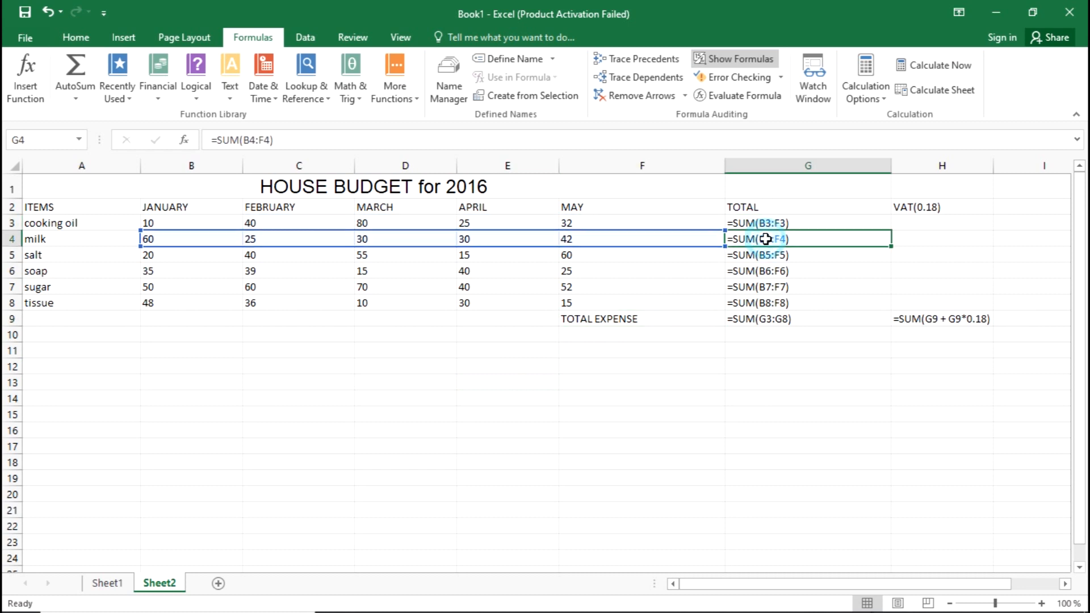
left_click(761, 268)
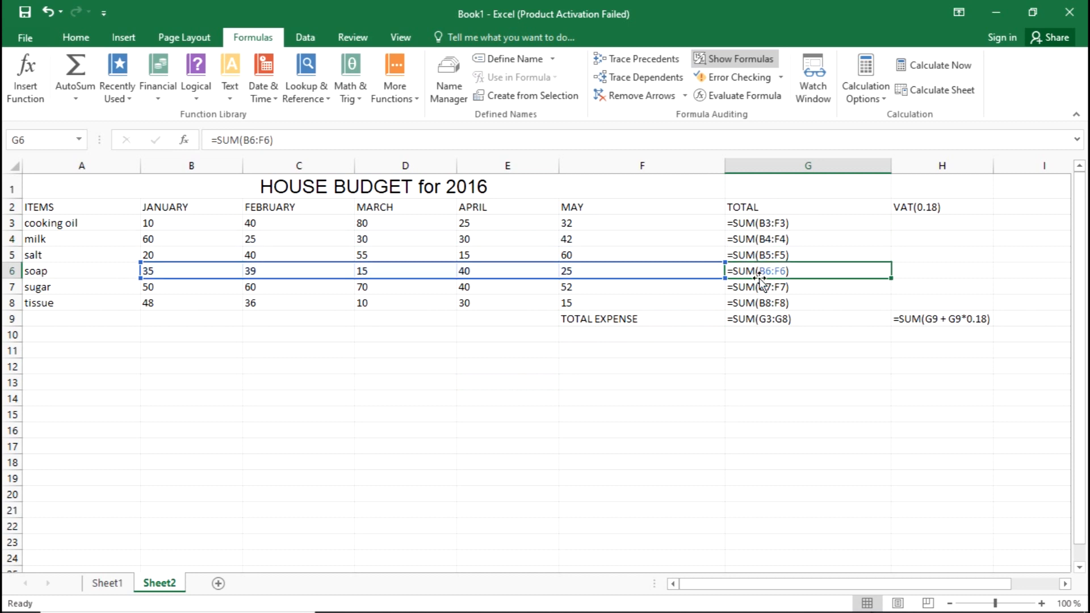
left_click(760, 289)
left_click(760, 302)
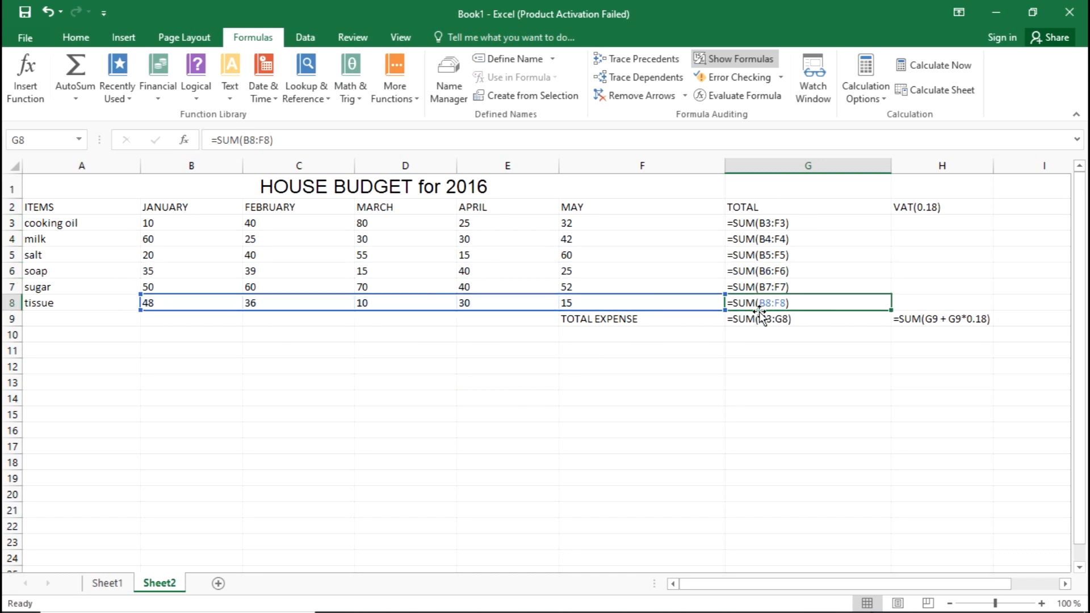
left_click(758, 318)
left_click(925, 319)
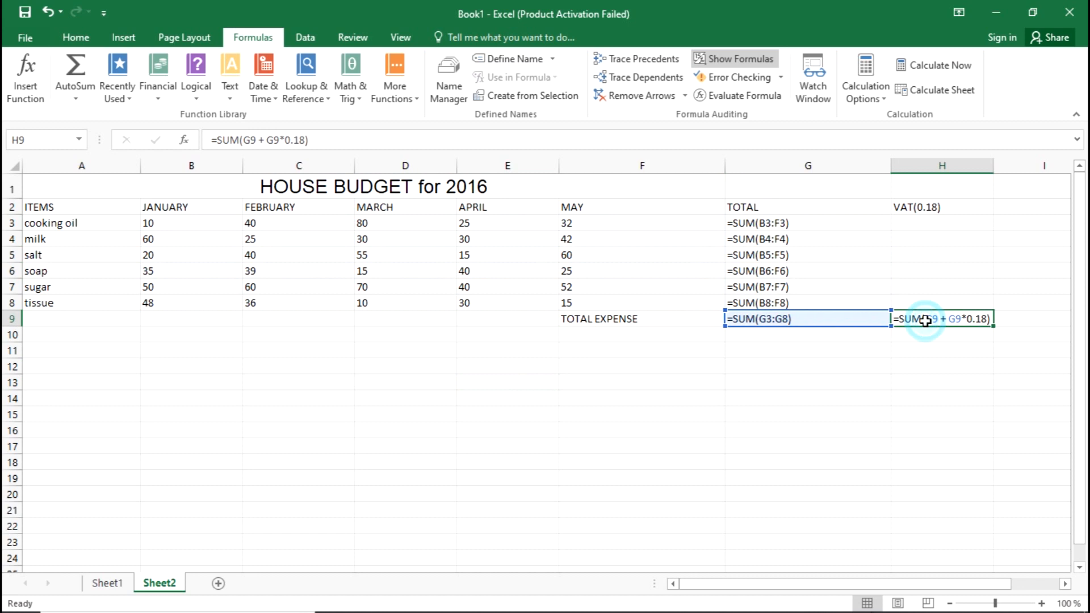
Deselect the formula cells and switch Sheet2 to Page Break Preview.
left_click(829, 379)
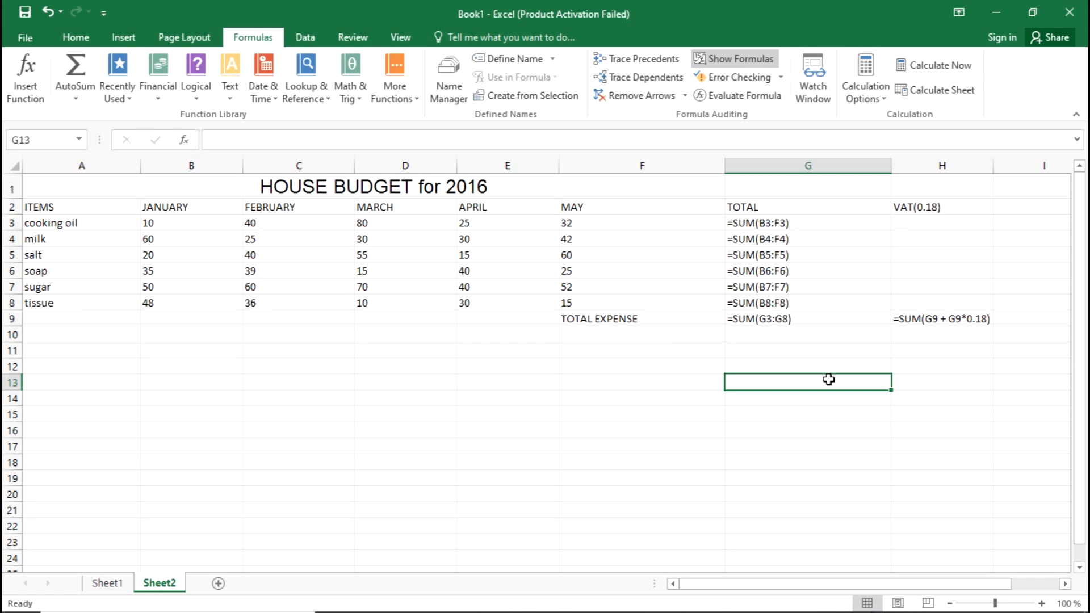
left_click(928, 602)
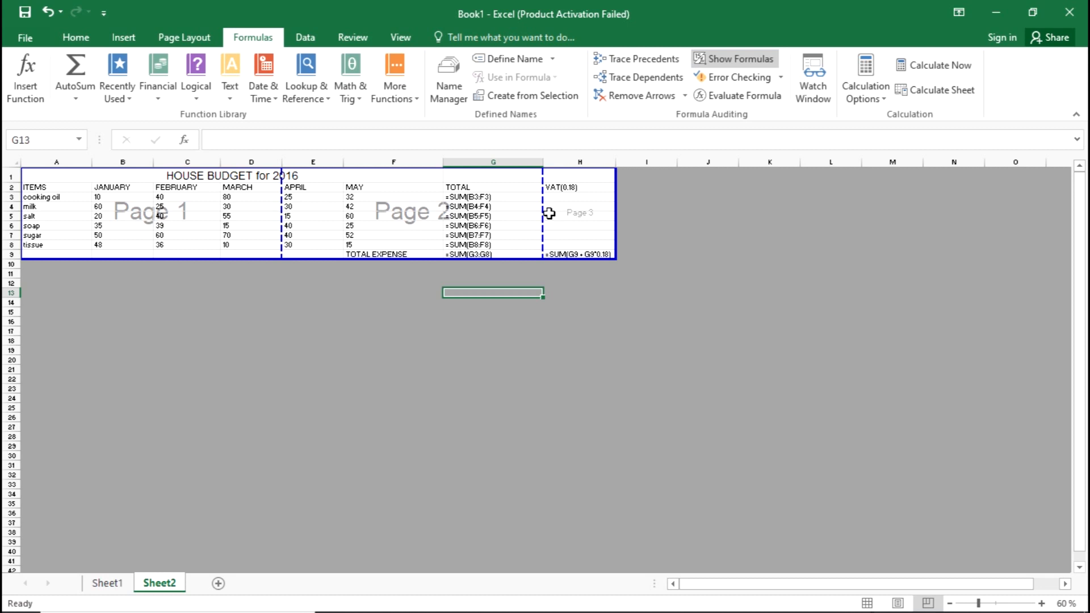
Return Sheet2 to Normal view and autofit the widths of columns A to H to their contents.
left_click(861, 604)
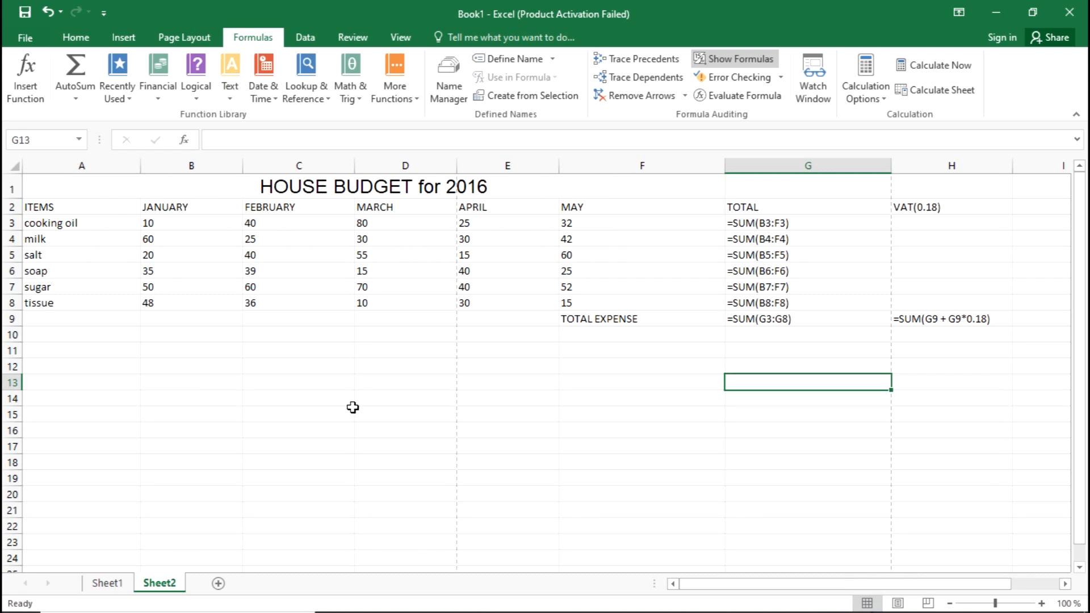
double_click(140, 165)
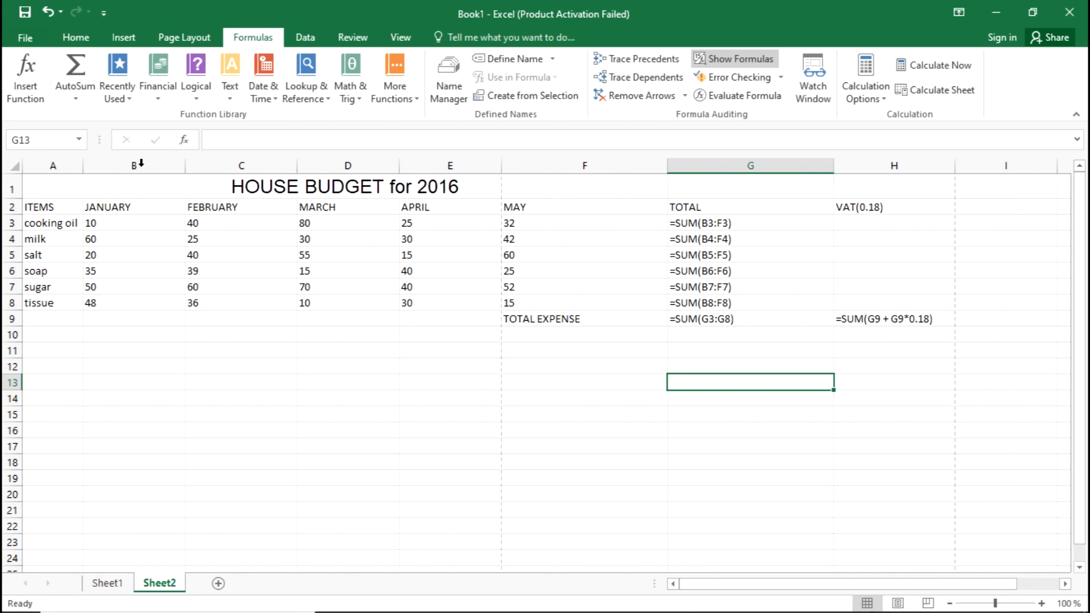
double_click(185, 165)
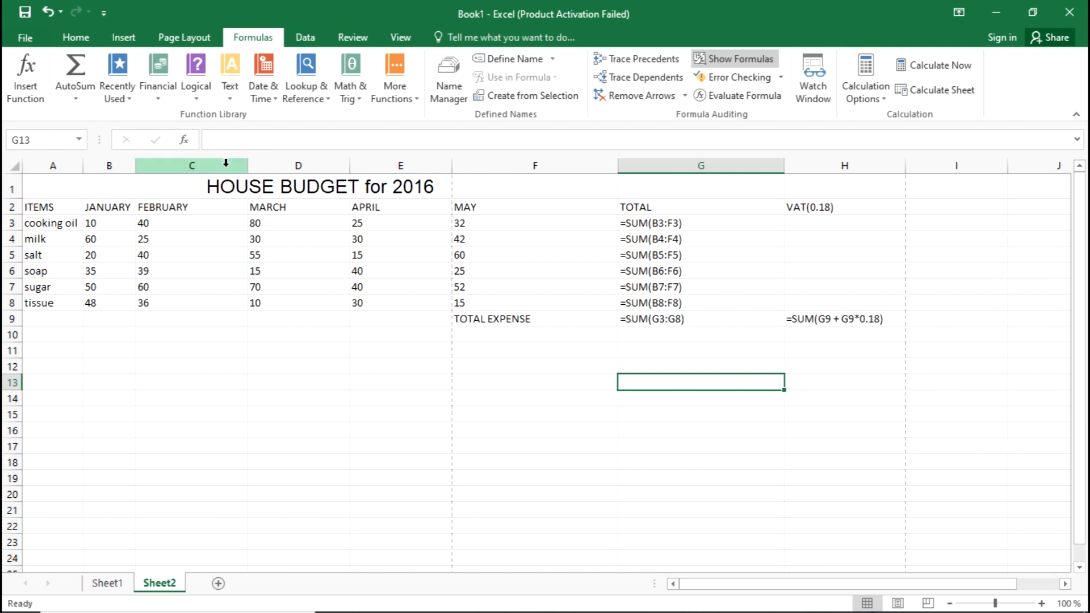
double_click(248, 165)
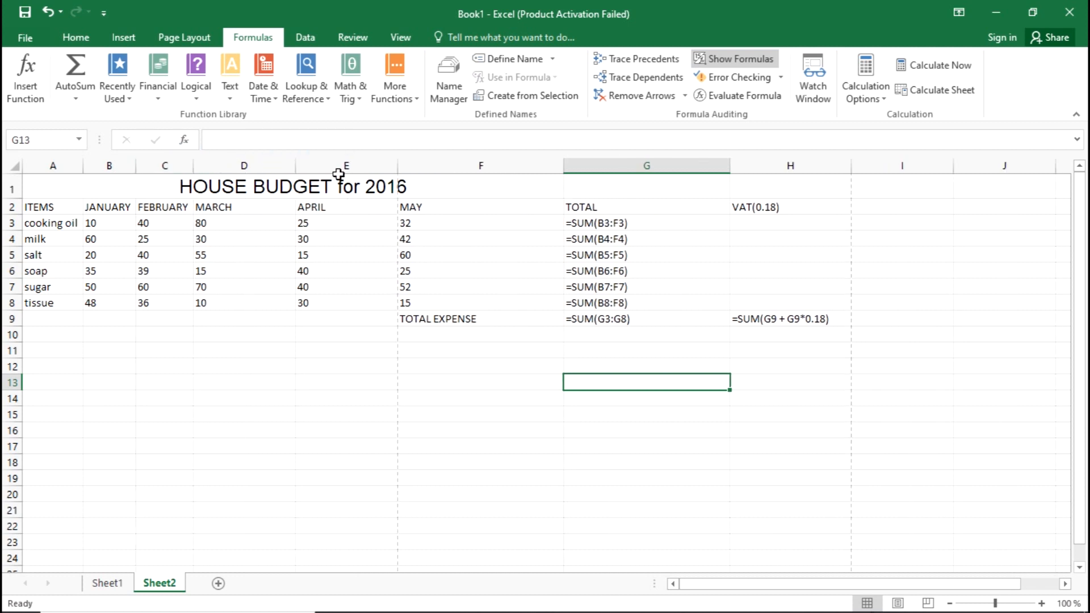
double_click(297, 165)
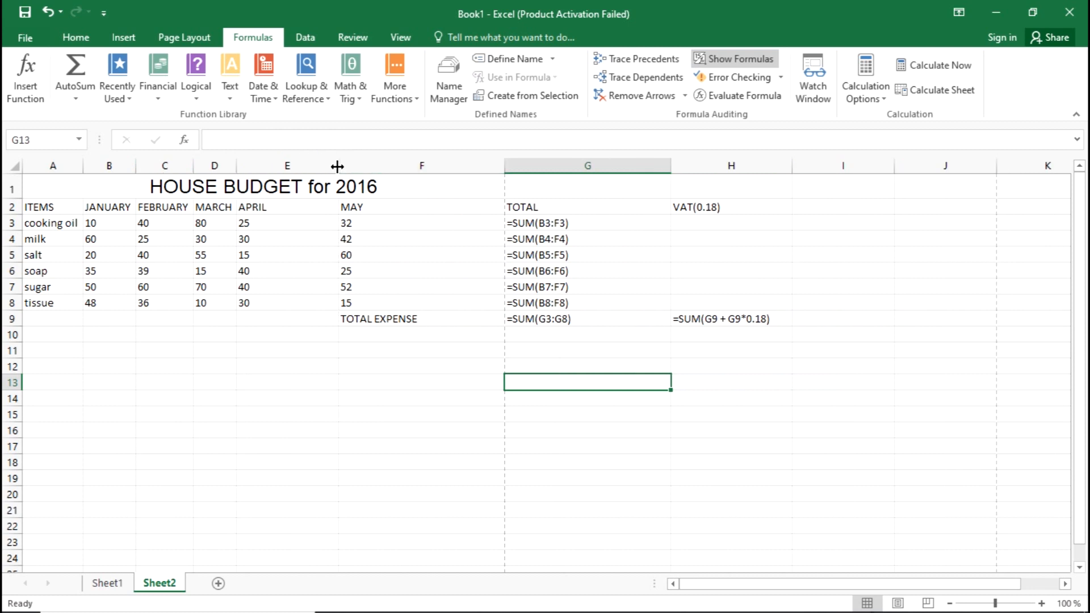
double_click(336, 166)
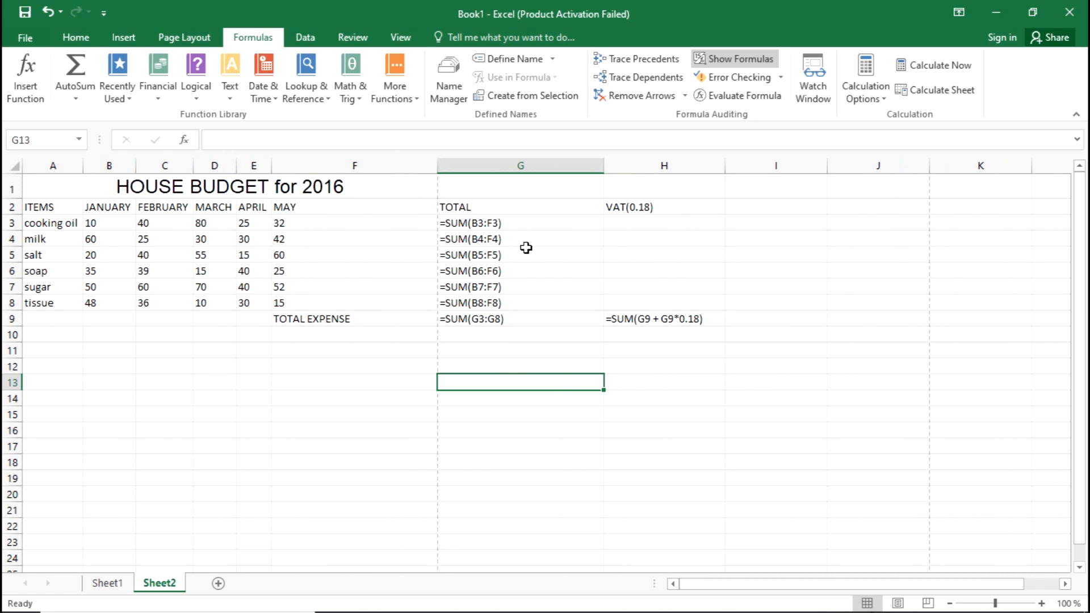
double_click(438, 166)
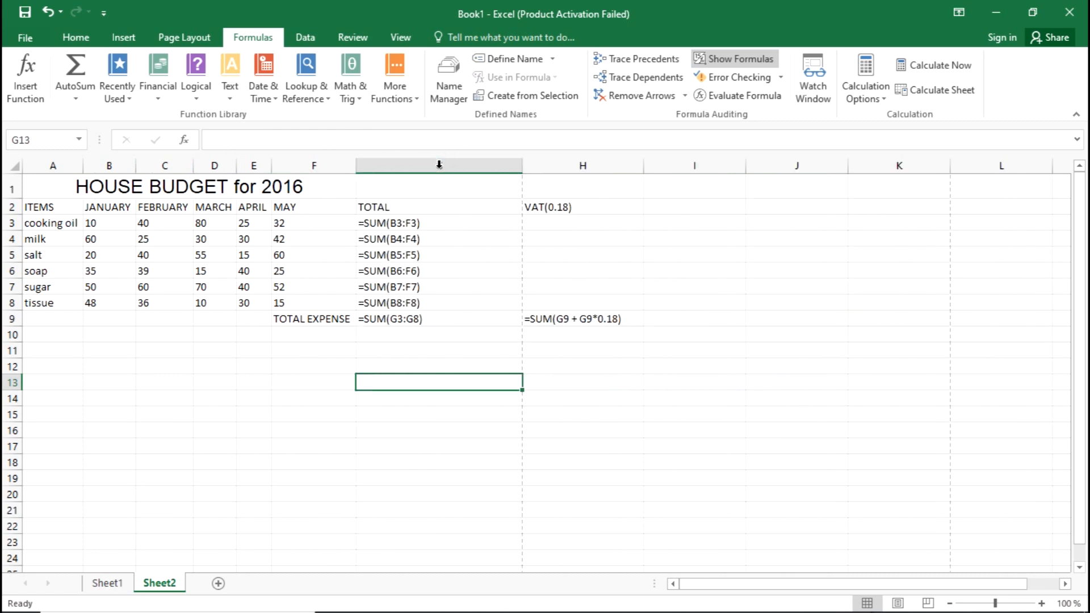
double_click(522, 166)
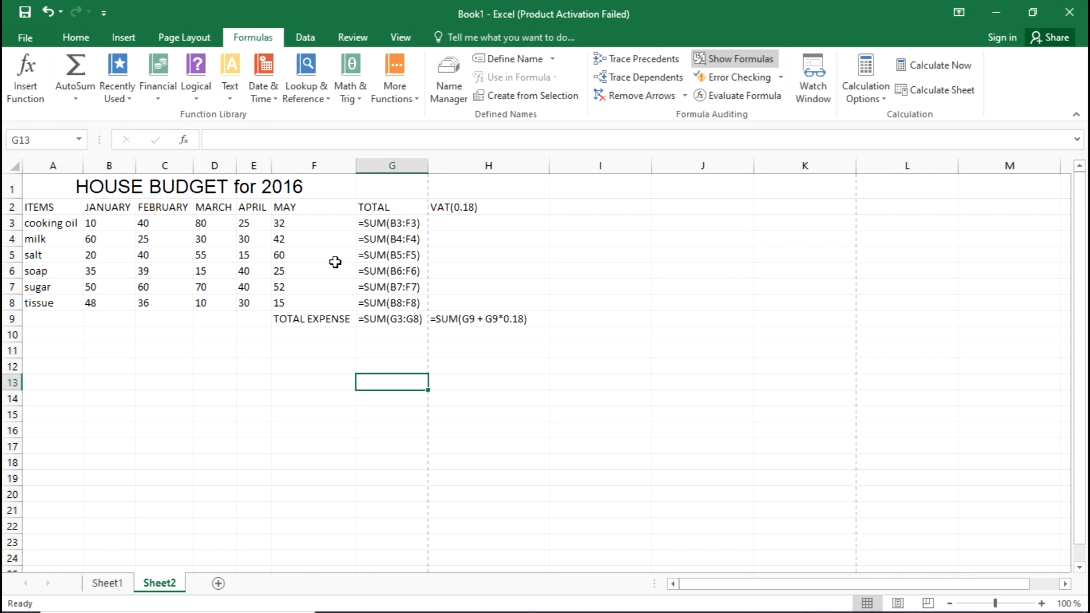
double_click(549, 166)
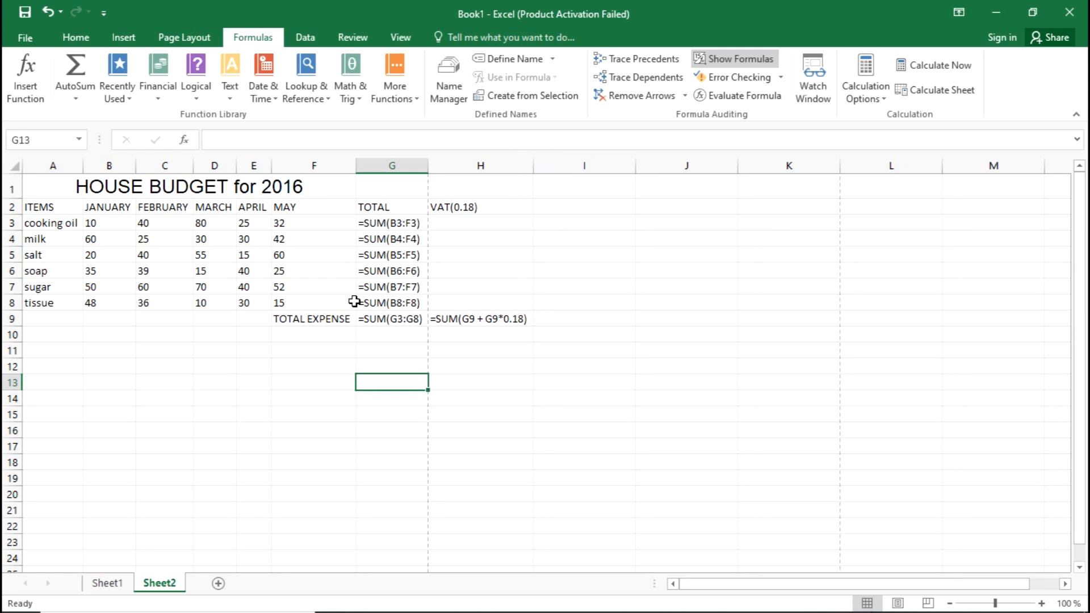
left_click(312, 257)
left_click(487, 268)
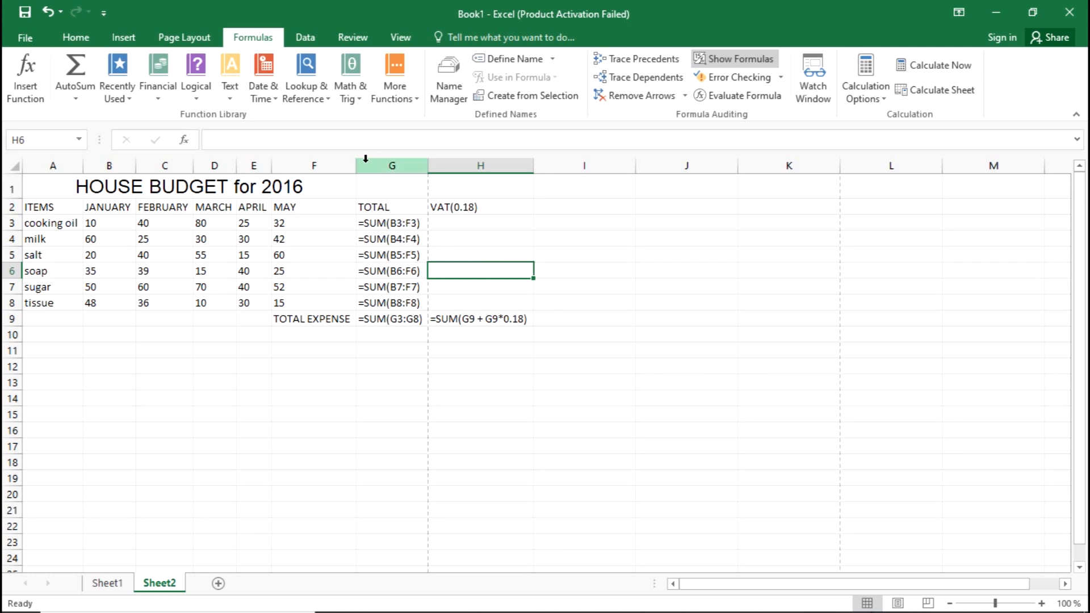
Try narrowing column F to the word TOTAL, then widen it again to fit the full TOTAL EXPENSE label.
left_click_drag(357, 166, 308, 173)
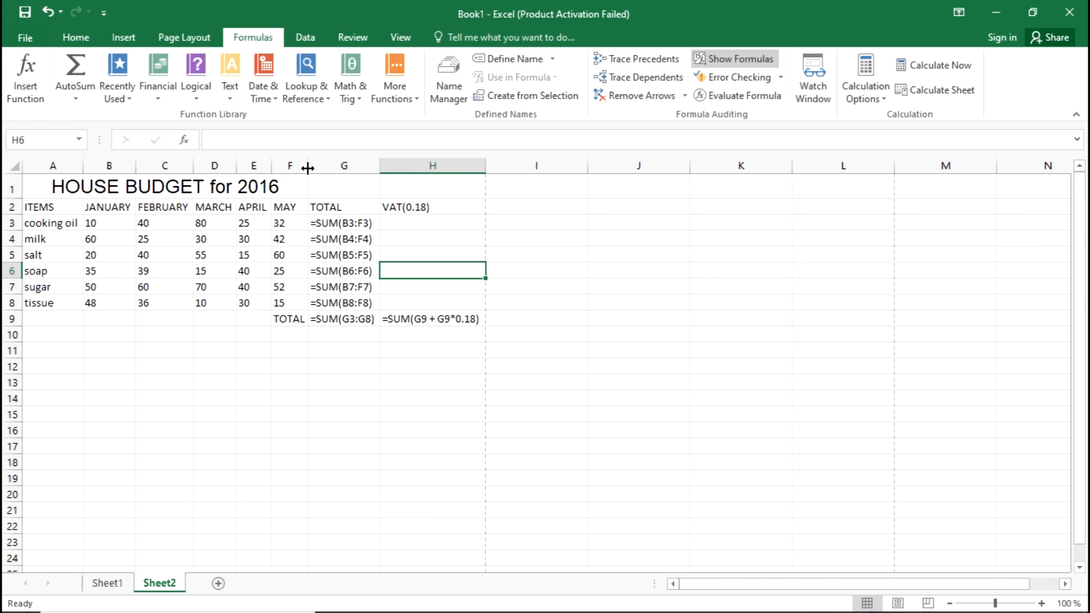
left_click_drag(307, 166, 377, 166)
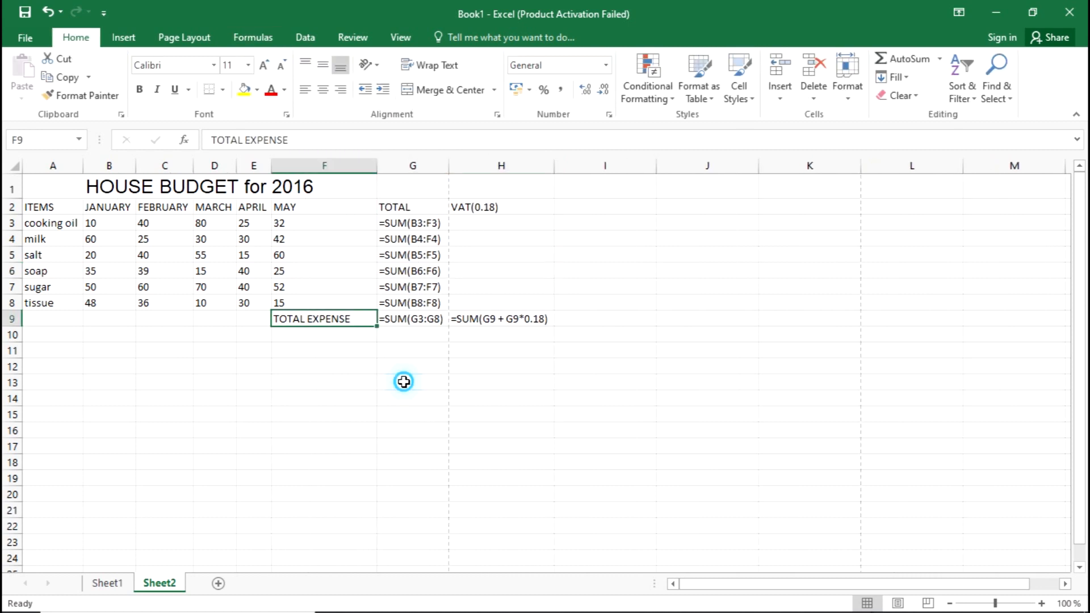
left_click(403, 381)
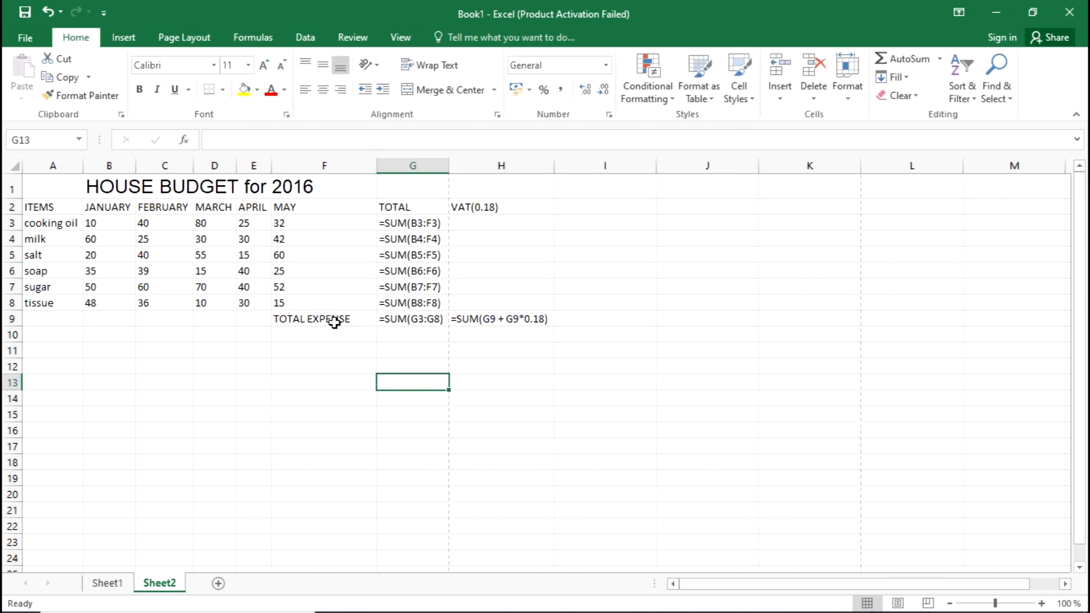
Turn on Wrap text for the TOTAL EXPENSE label in cell F9.
left_click(334, 322)
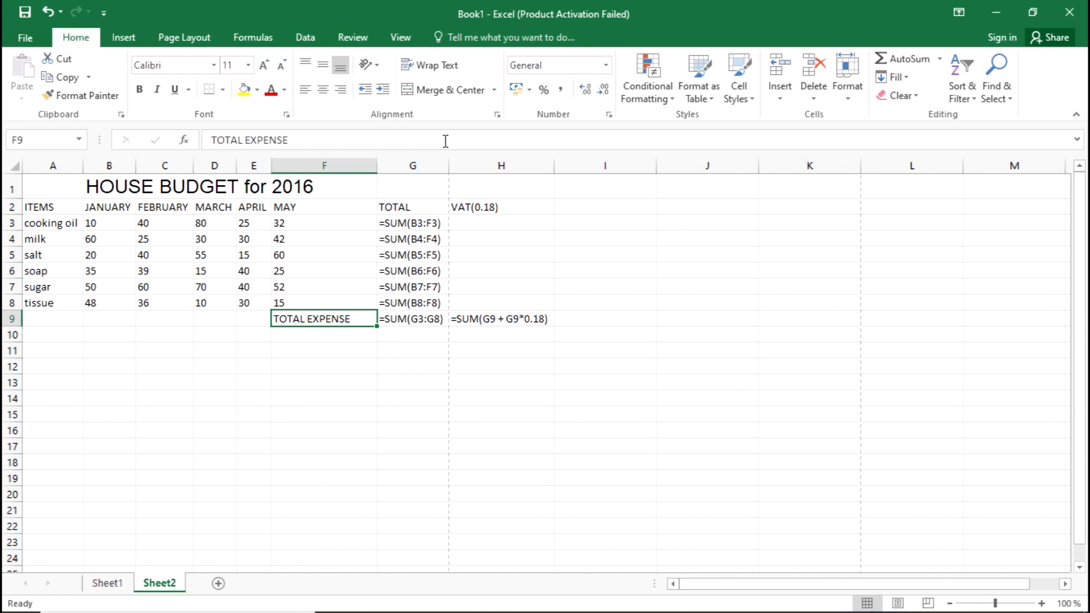
left_click(499, 115)
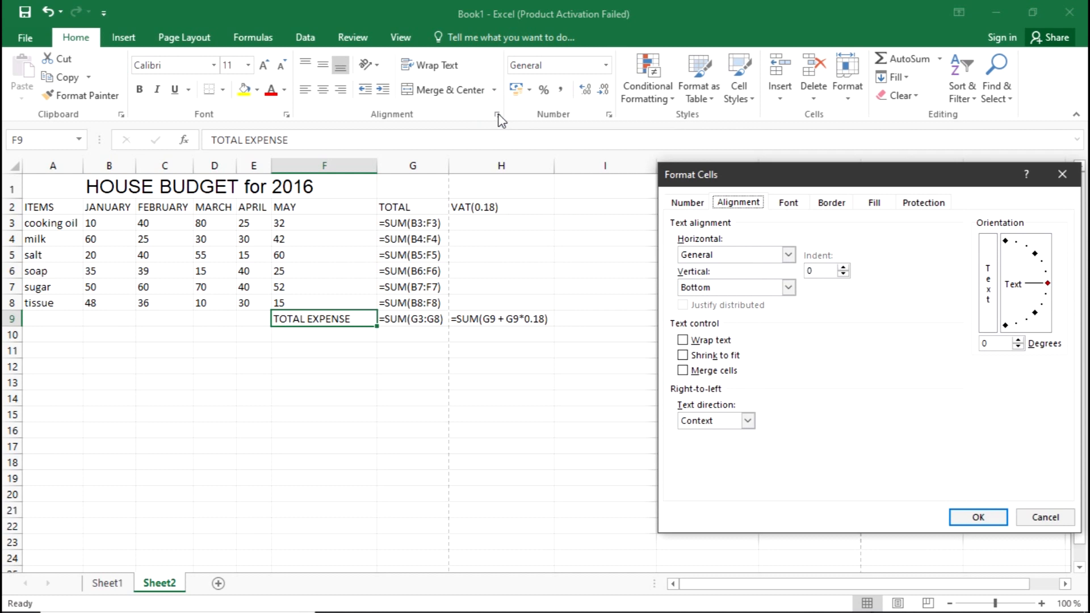
left_click_drag(790, 182, 716, 149)
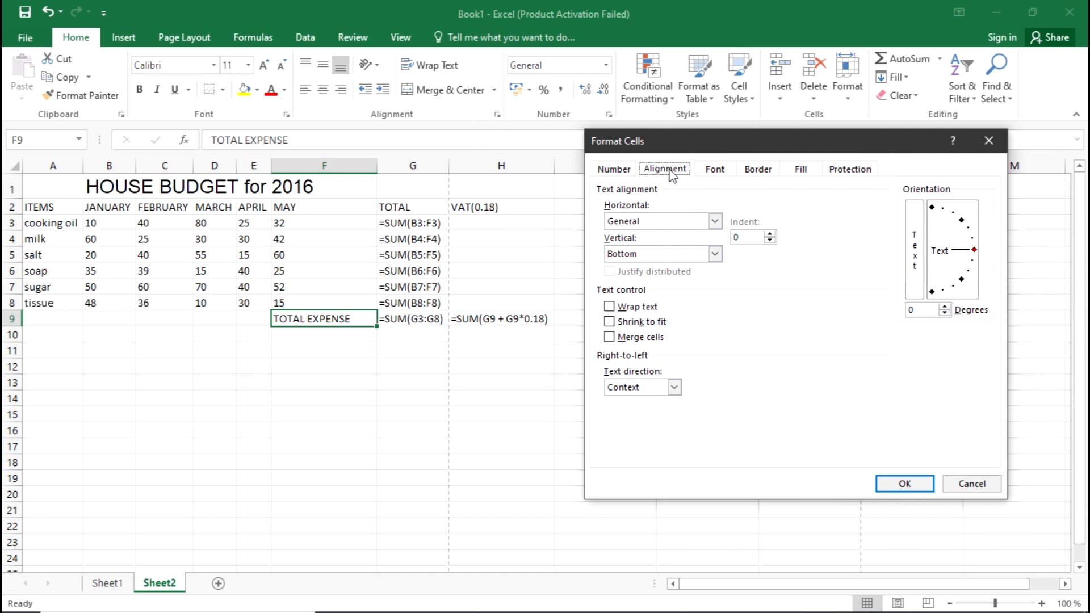
left_click(608, 306)
left_click(903, 484)
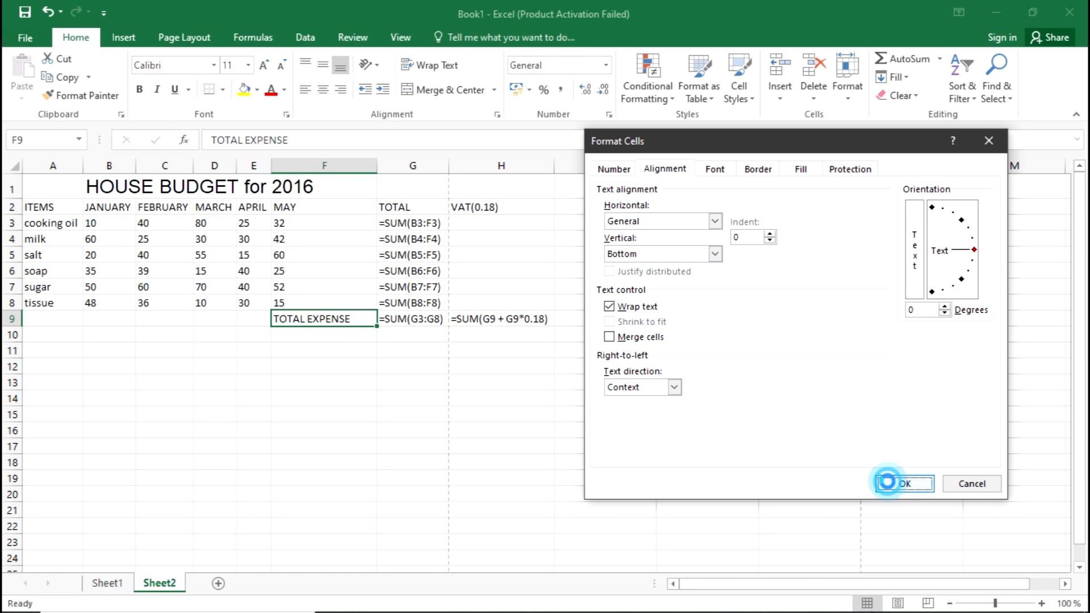
Narrow column F until the TOTAL EXPENSE label wraps onto two lines with the word EXPENSE still unbroken.
left_click(410, 159)
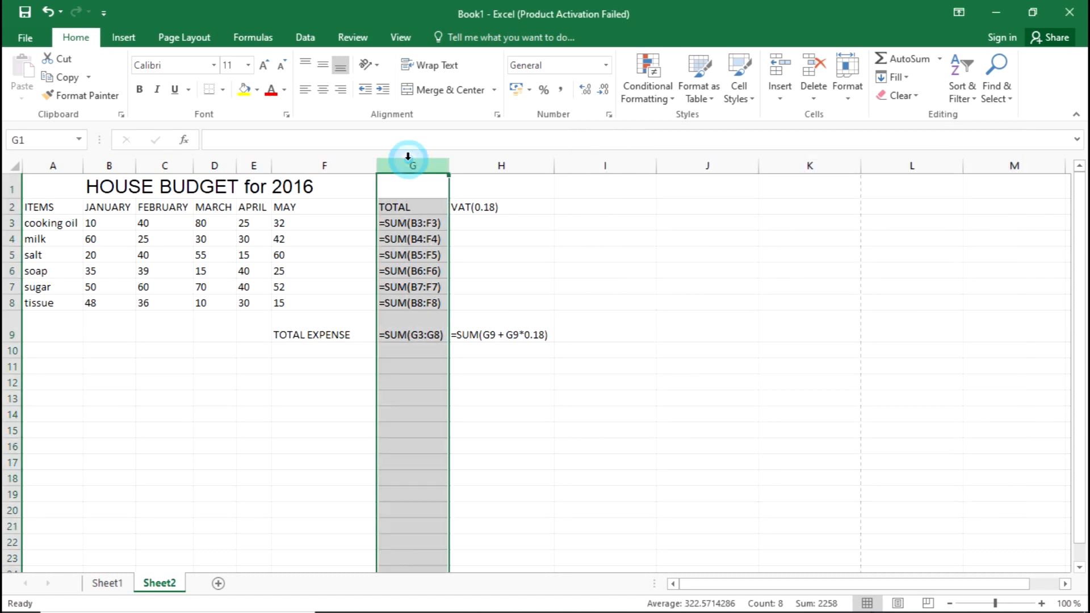
left_click(371, 165)
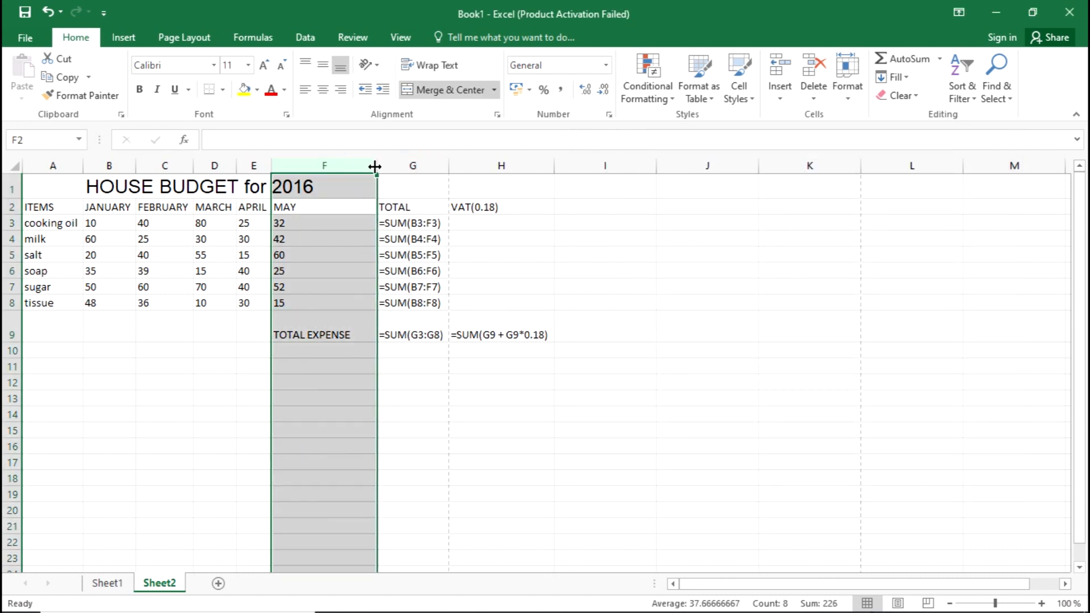
left_click_drag(375, 166, 351, 167)
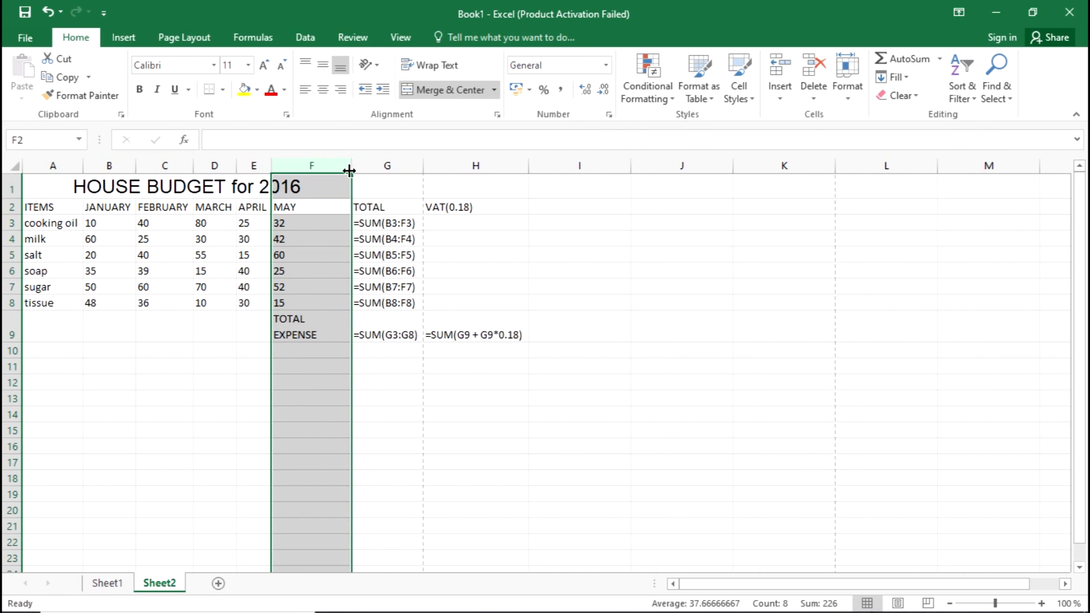
left_click(500, 264)
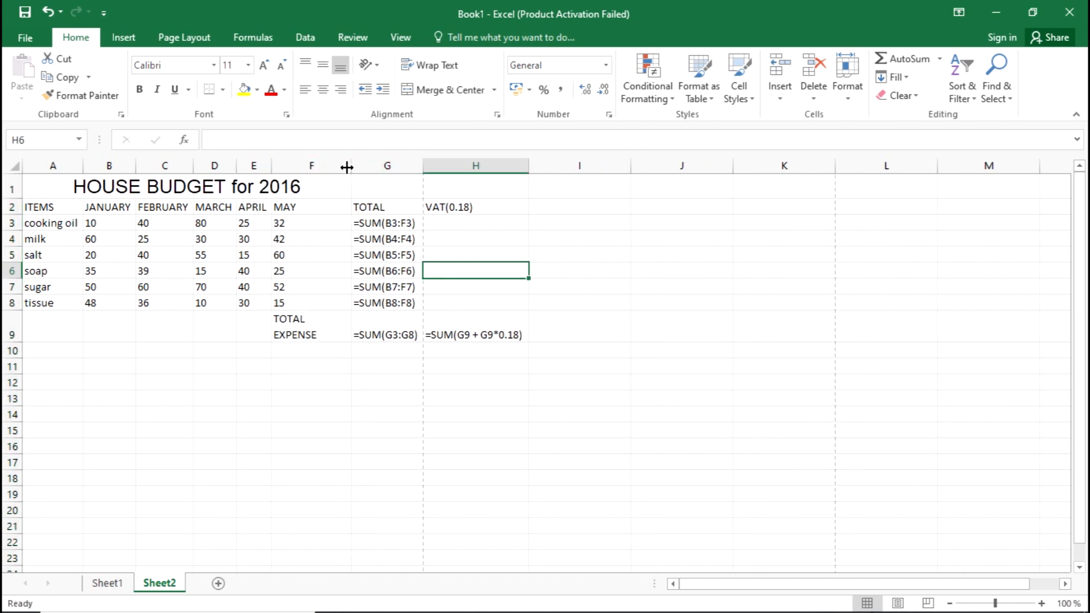
left_click_drag(346, 166, 314, 170)
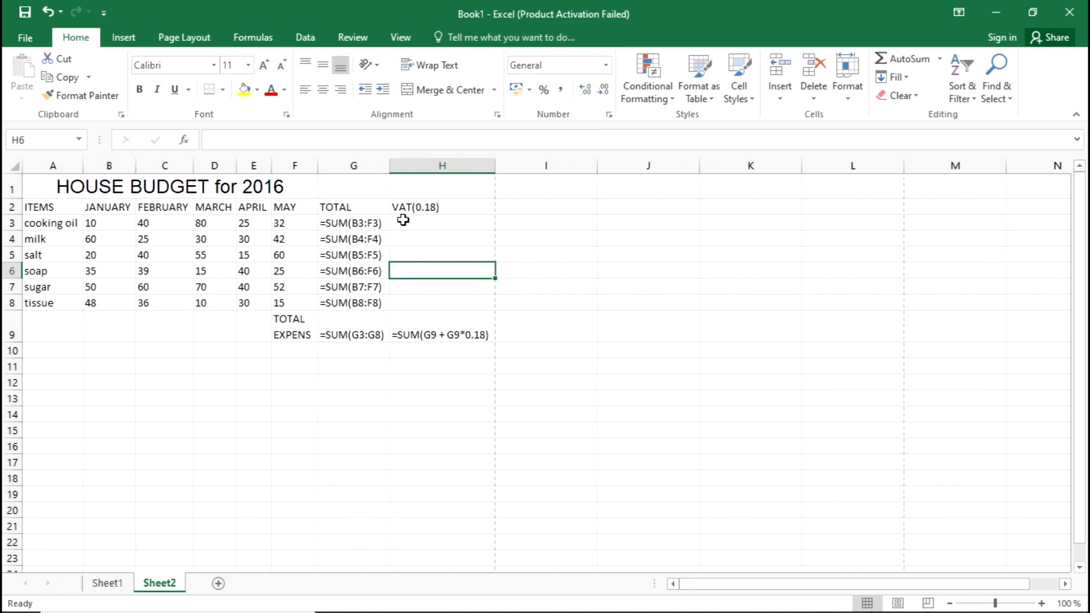
left_click(557, 257)
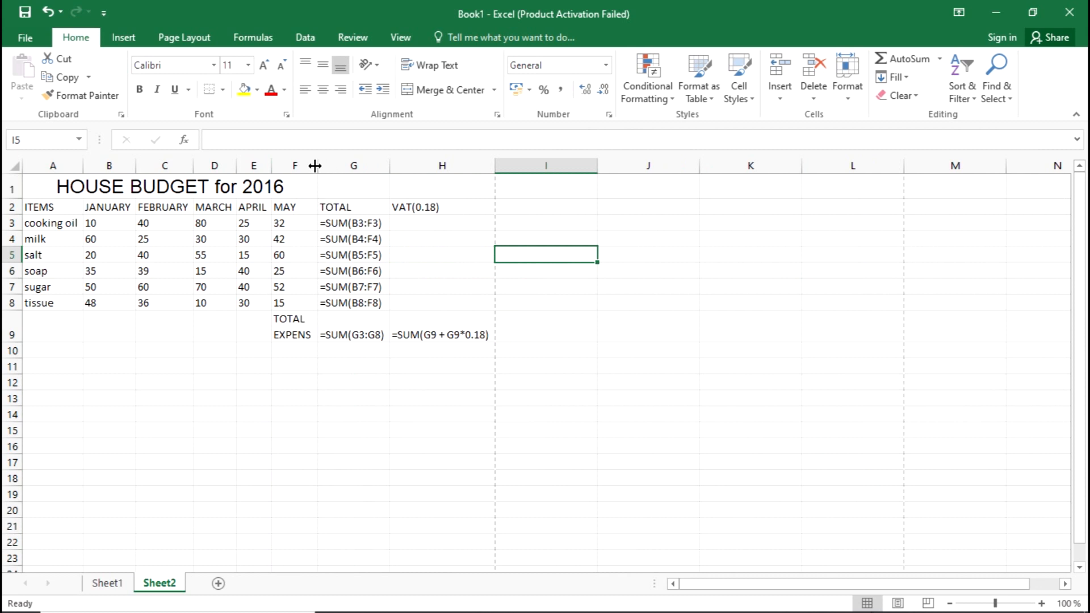
left_click_drag(318, 166, 322, 166)
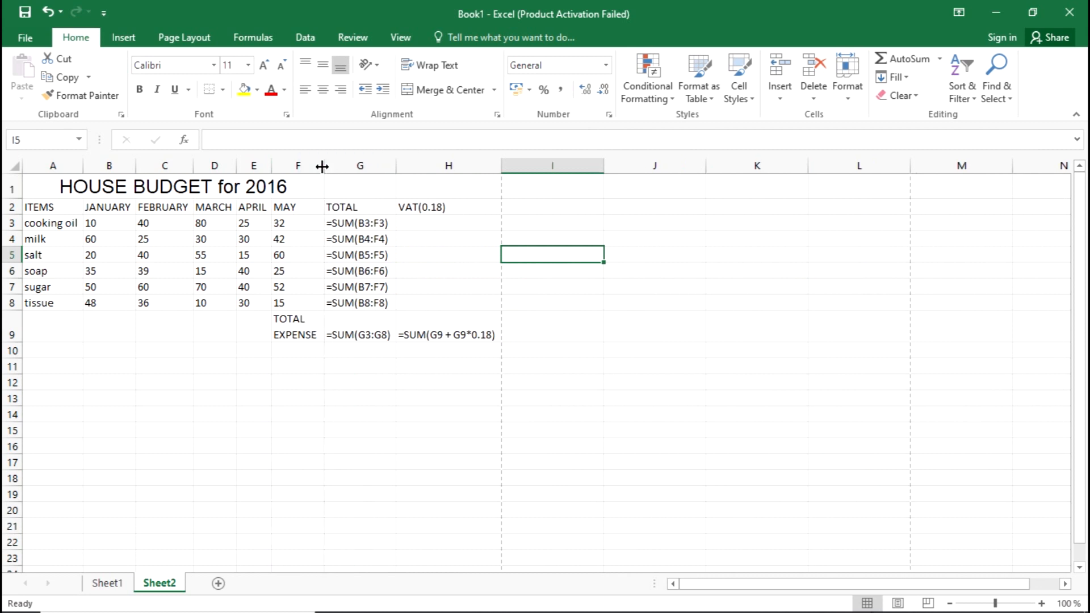
left_click(430, 459)
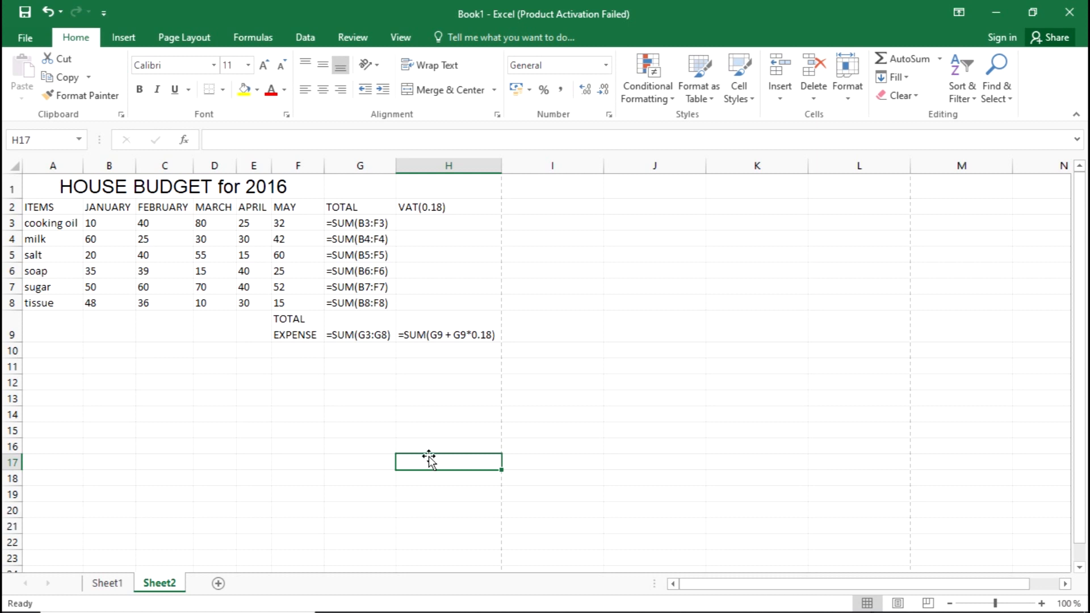
Check Sheet2's page breaks in Page Break Preview, then set the page orientation to Landscape from Normal view.
left_click(929, 599)
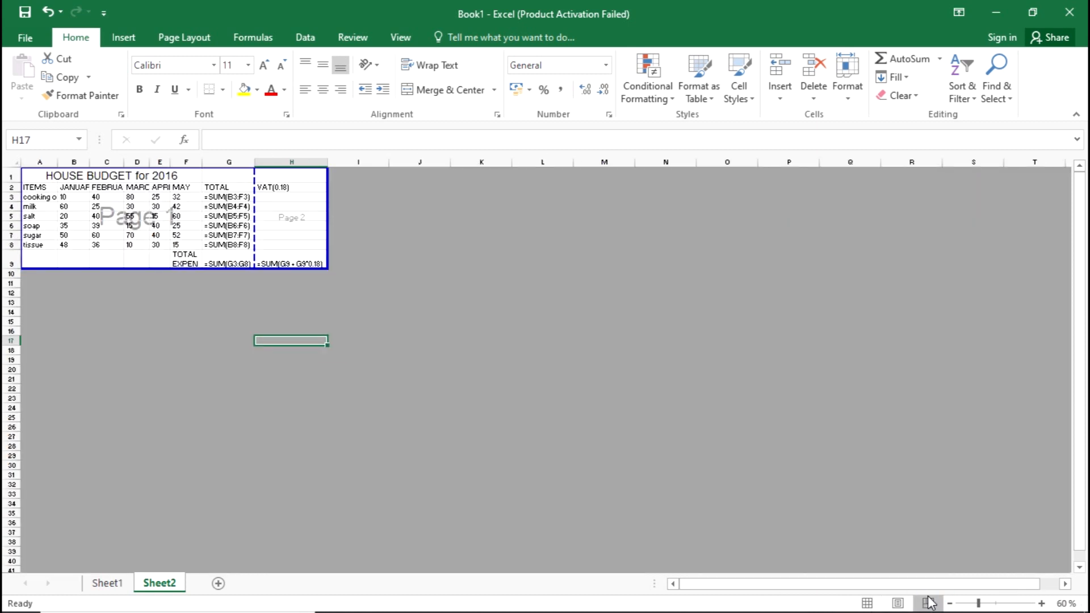
left_click(428, 358)
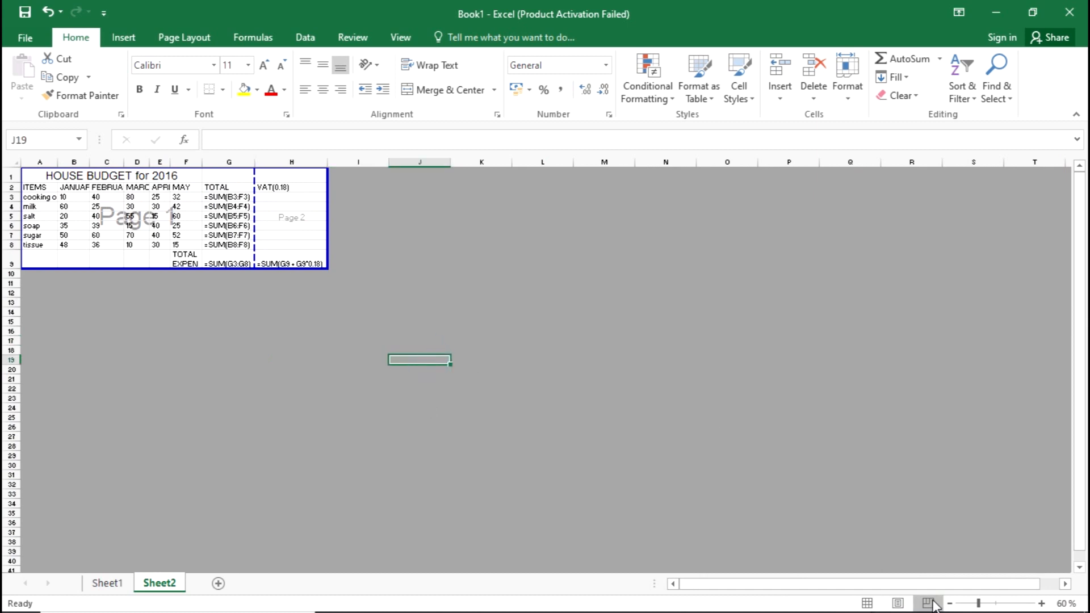
left_click(866, 603)
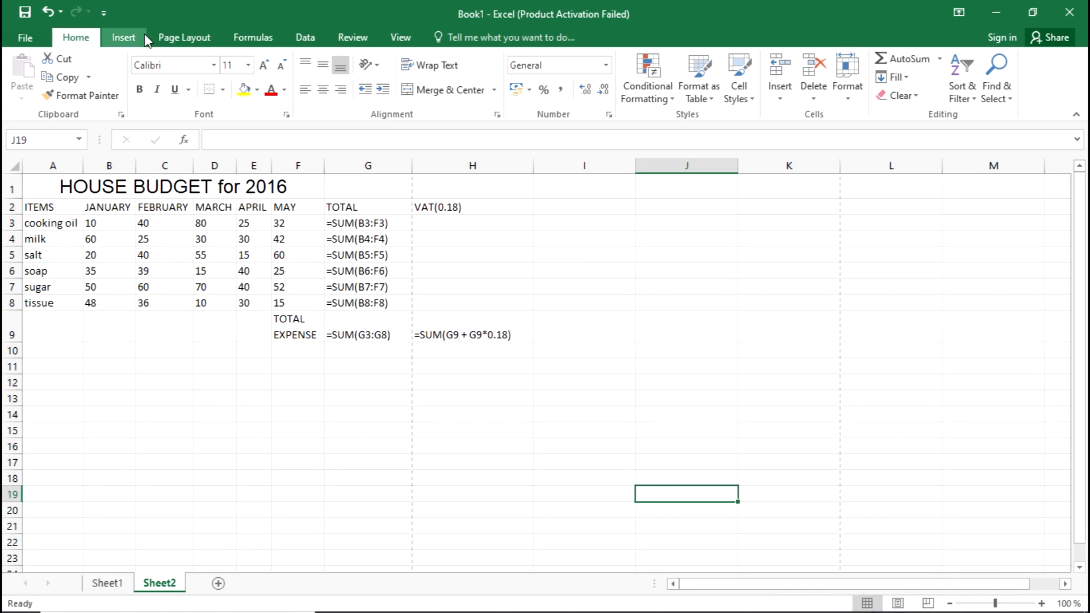
left_click(248, 430)
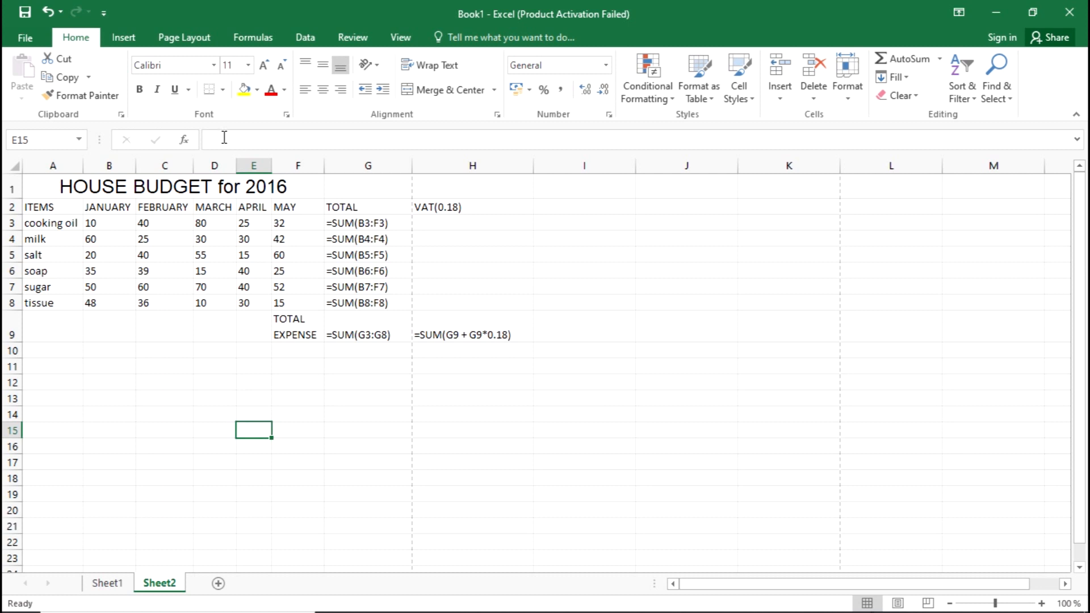
left_click(204, 44)
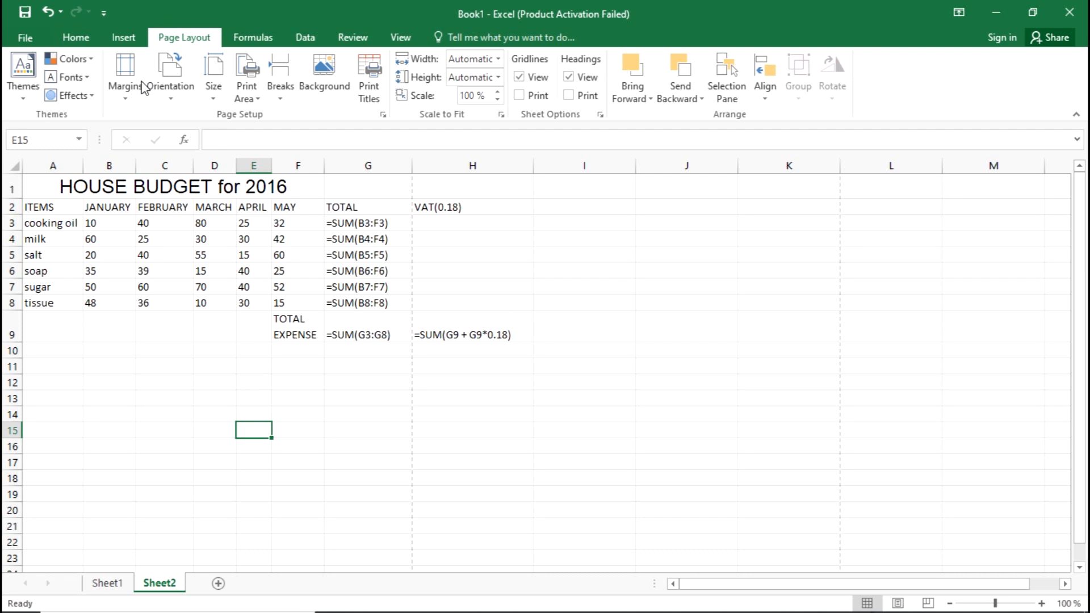
left_click(171, 96)
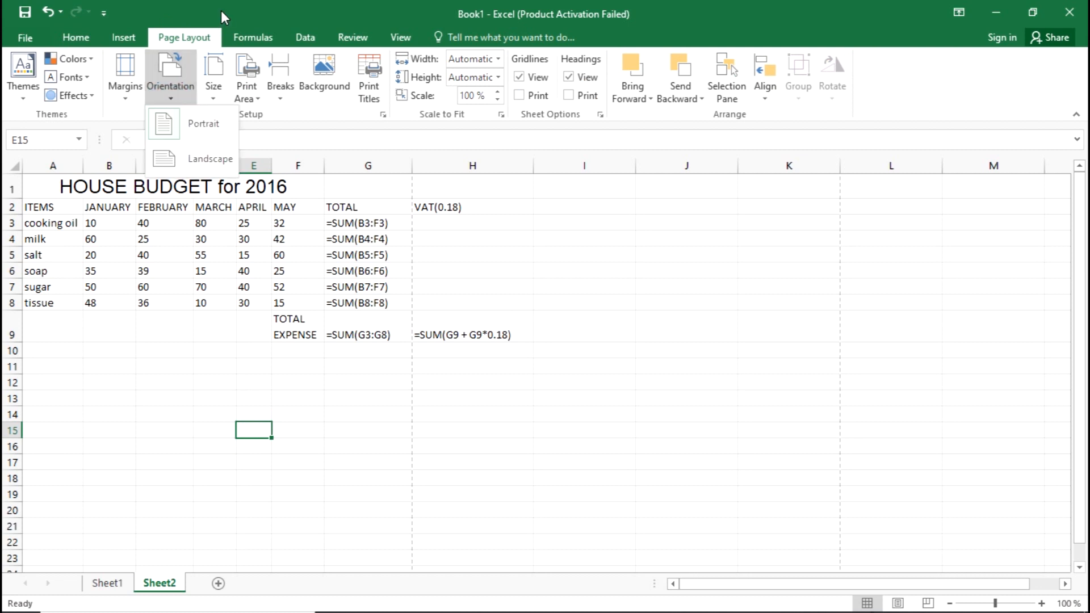
left_click(196, 166)
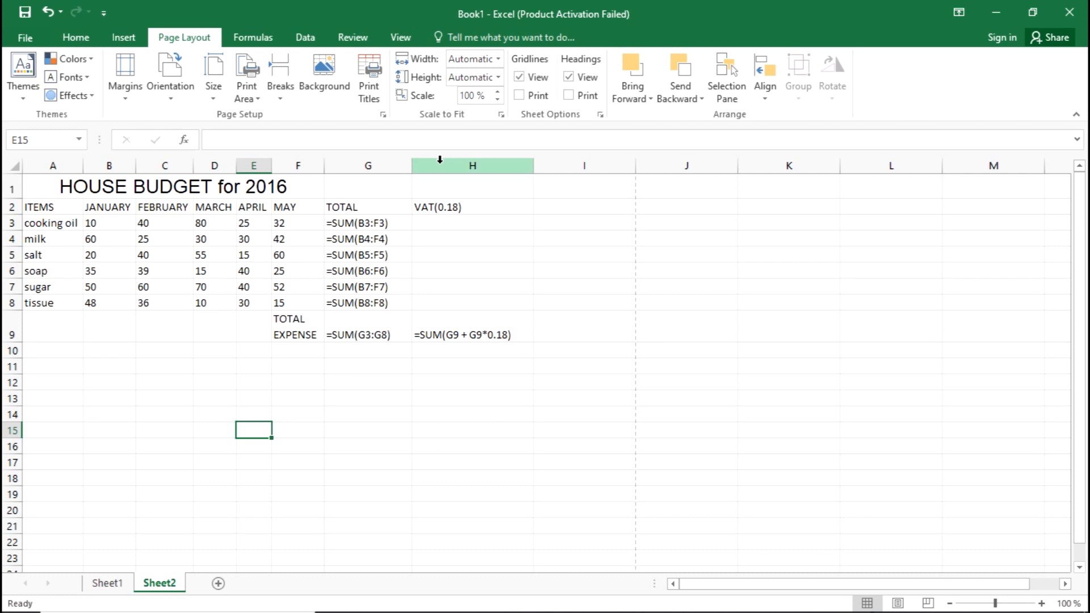
Autofit columns A to H again on the landscape sheet so each fits its labels and formulas.
double_click(325, 163)
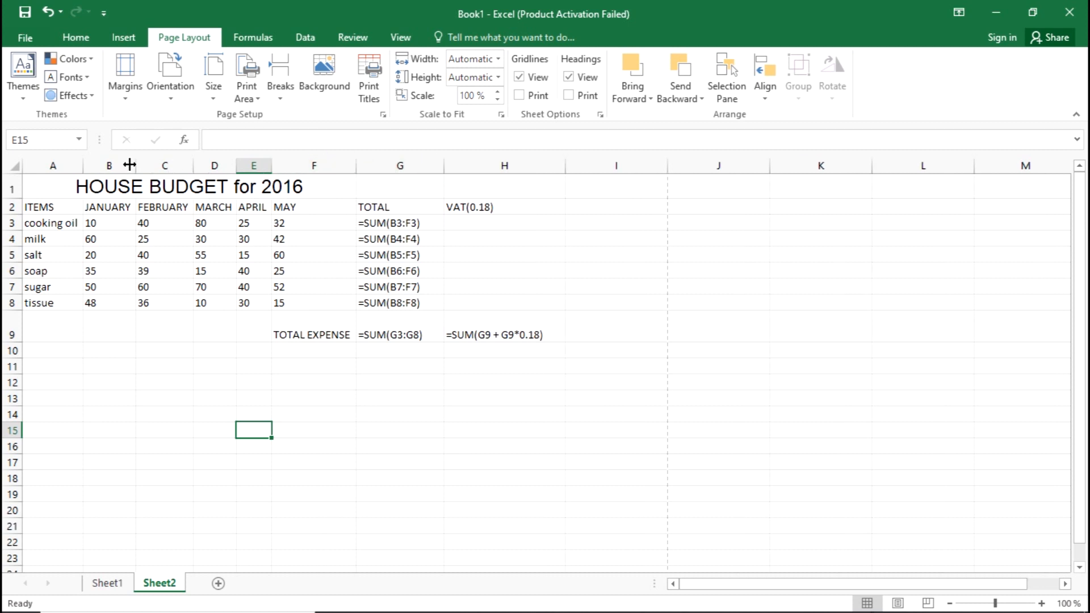
double_click(83, 164)
double_click(133, 165)
double_click(192, 166)
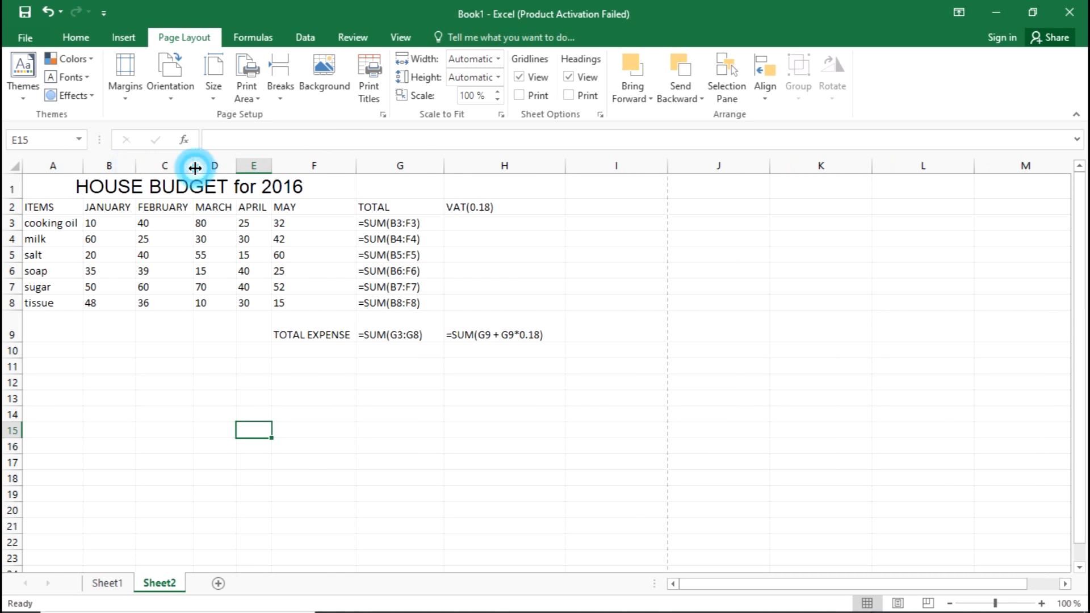
double_click(238, 165)
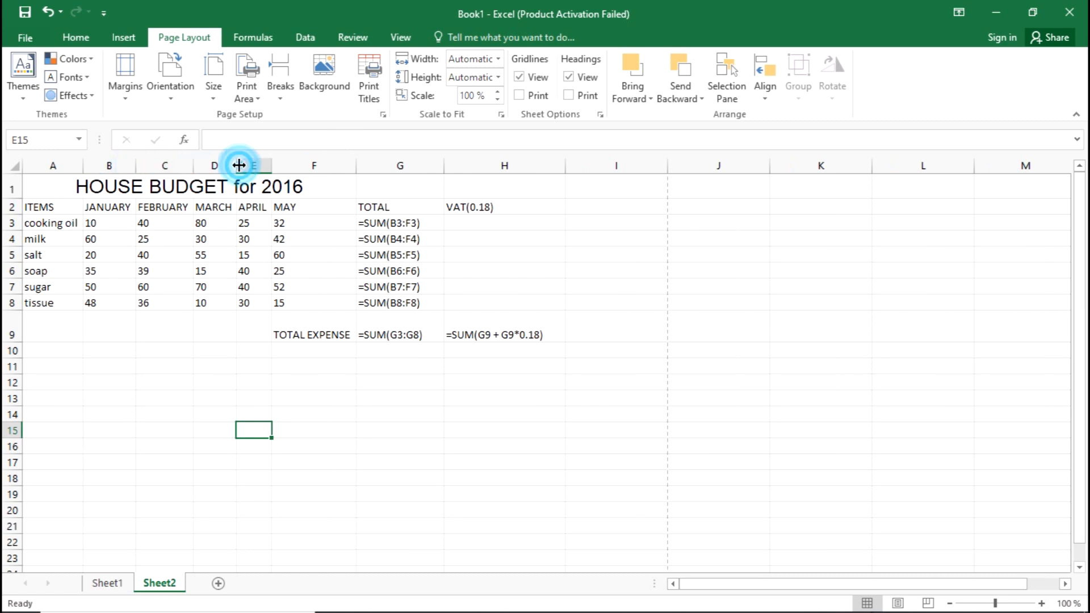
double_click(355, 164)
left_click(470, 165)
double_click(443, 165)
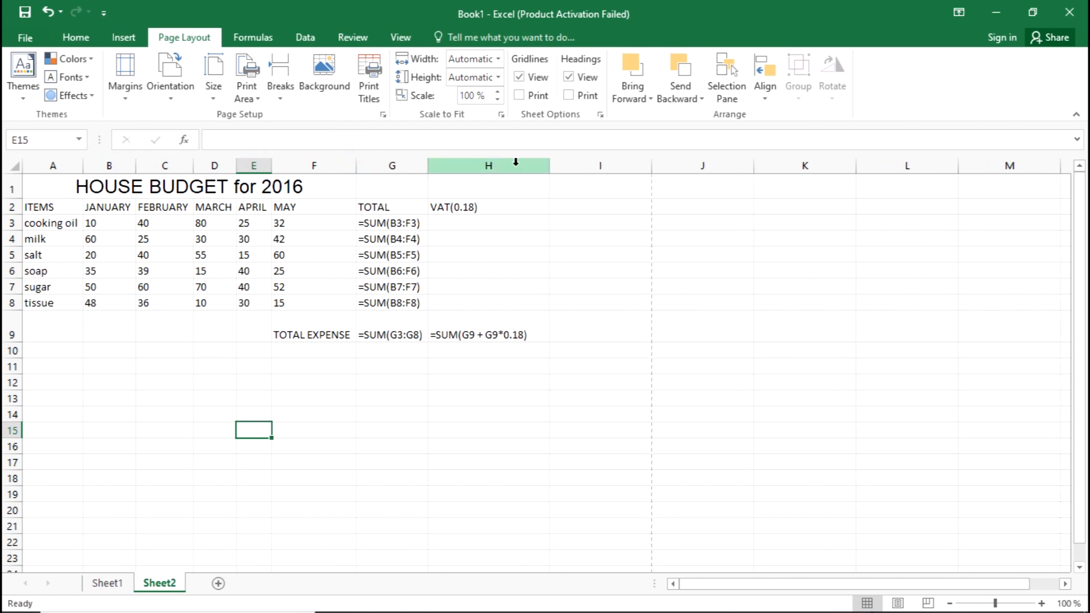
double_click(549, 165)
left_click(602, 352)
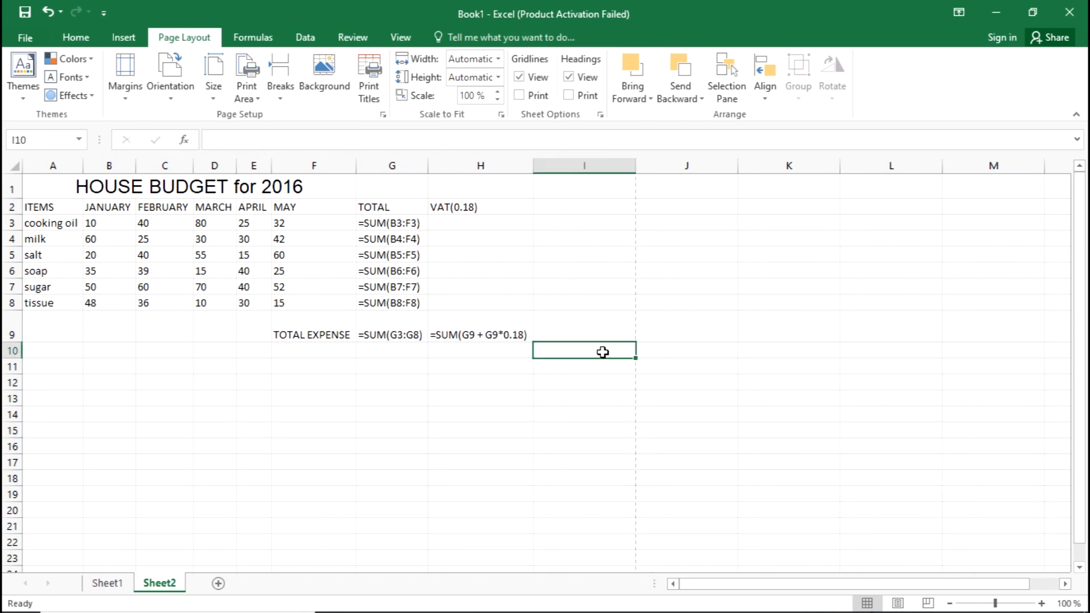
Save the Book1 workbook with the landscape layout of Sheet2.
left_click(386, 420)
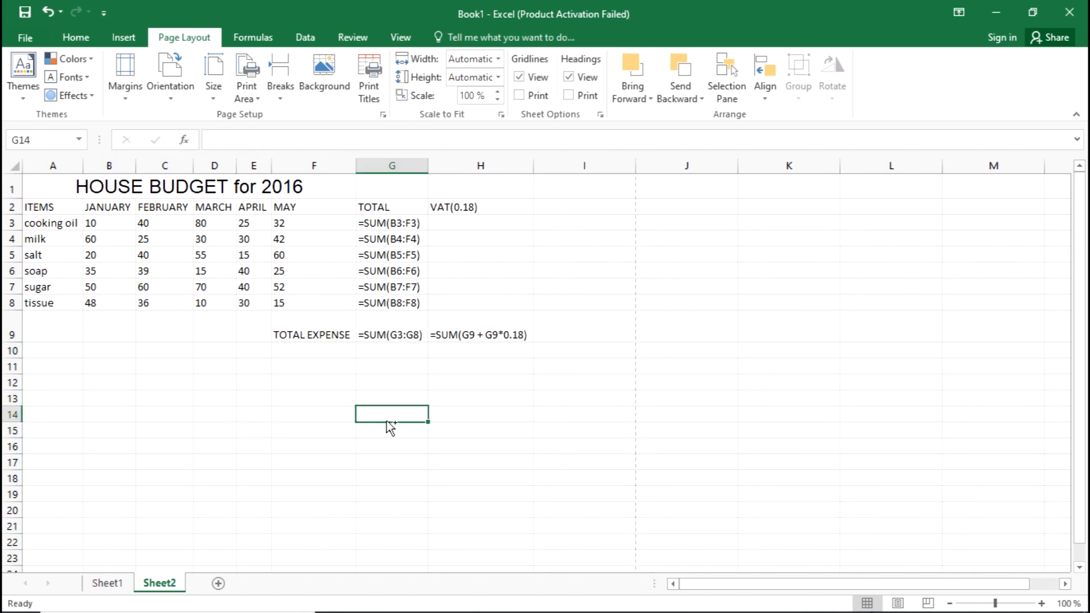
key("ctrl+s")
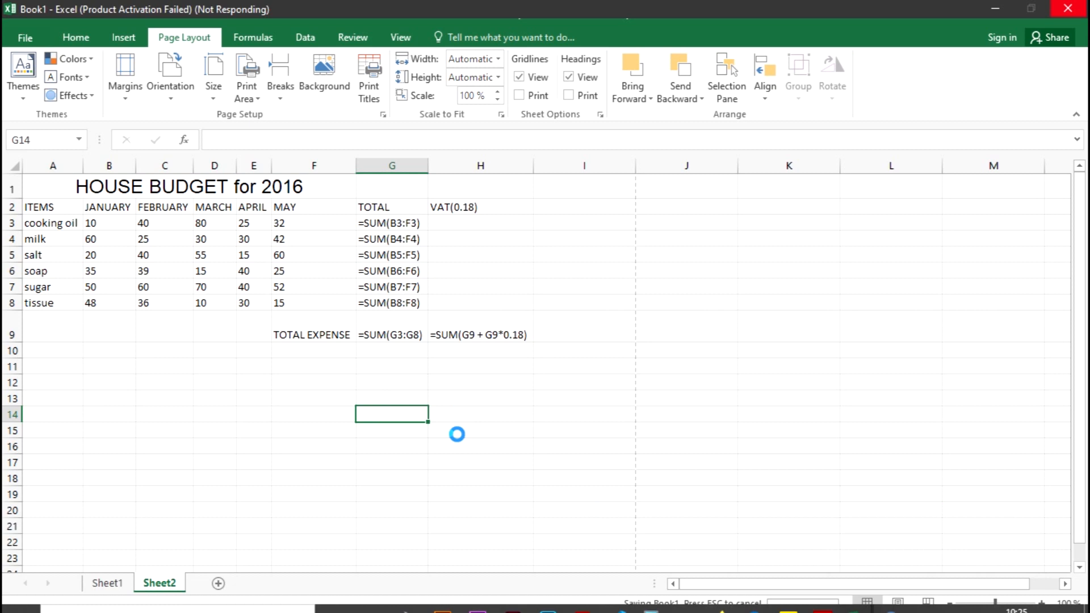
key("alt+Tab")
key("alt+Tab")
key("alt+Tab")
key("alt+Tab")
key("alt+Tab")
key("alt+Tab")
key("alt+Tab")
key("alt+Tab")
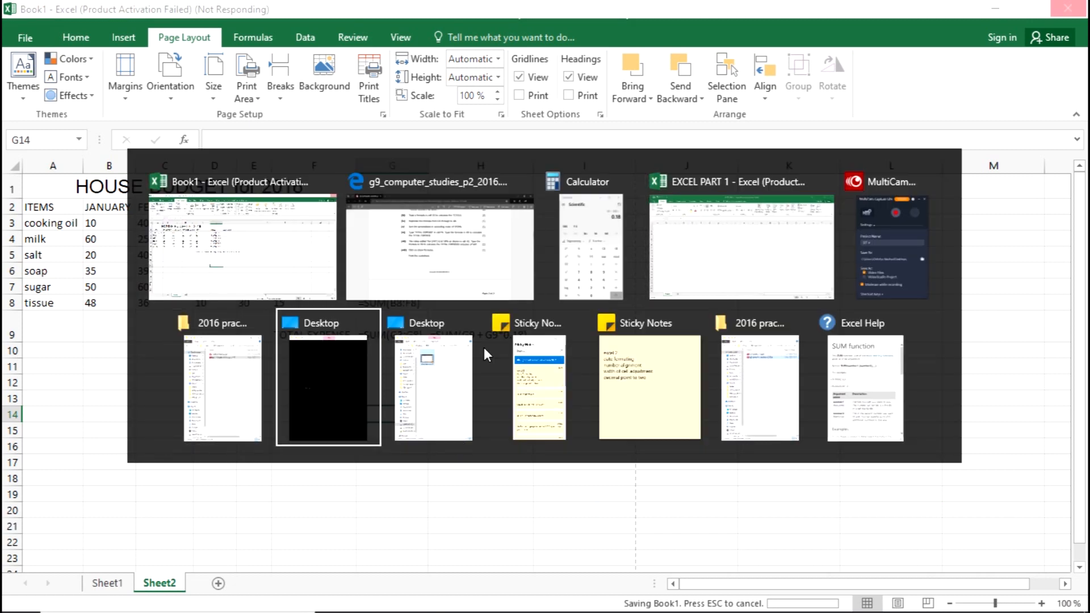
key("alt+Tab")
key("alt+Tab")
key("alt+Tab")
key("alt+Tab")
key("alt+Tab")
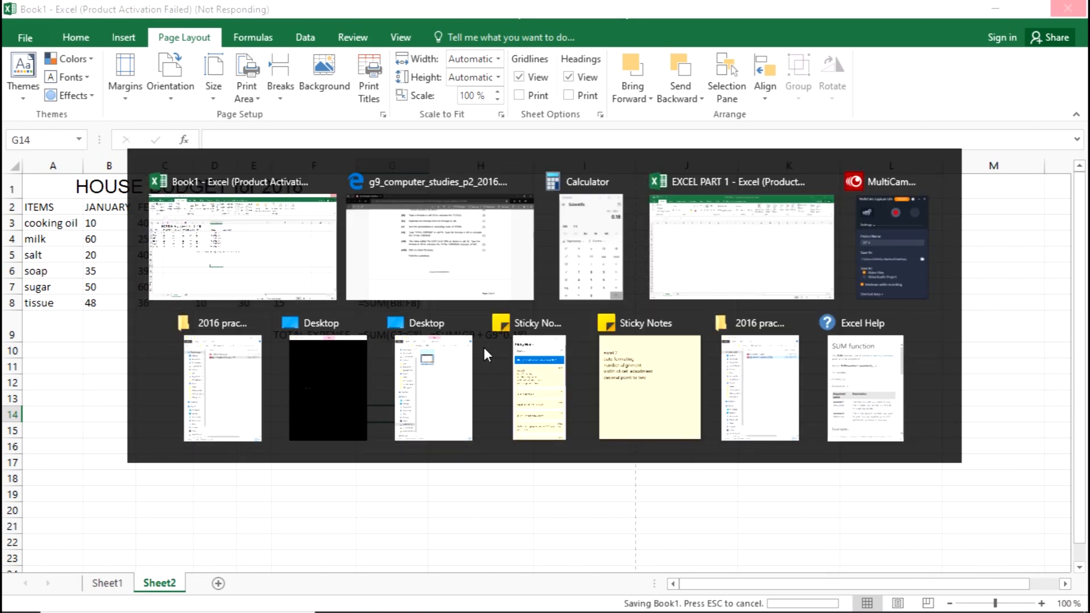
key("alt+Tab")
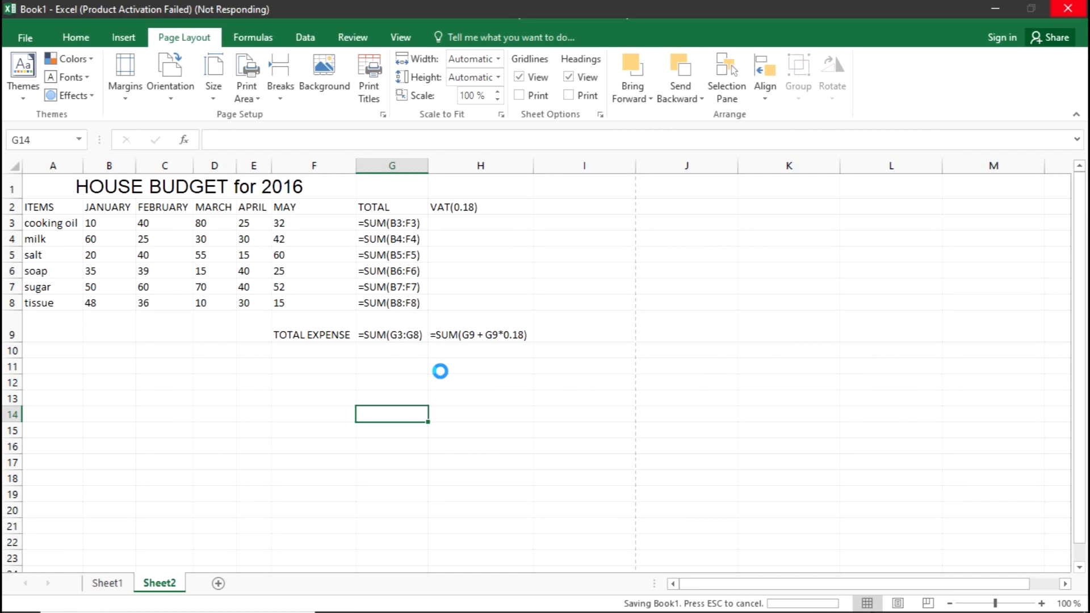
Open the print preview of Sheet2 and review its printer, orientation, paper size and scaling settings.
left_click(23, 39)
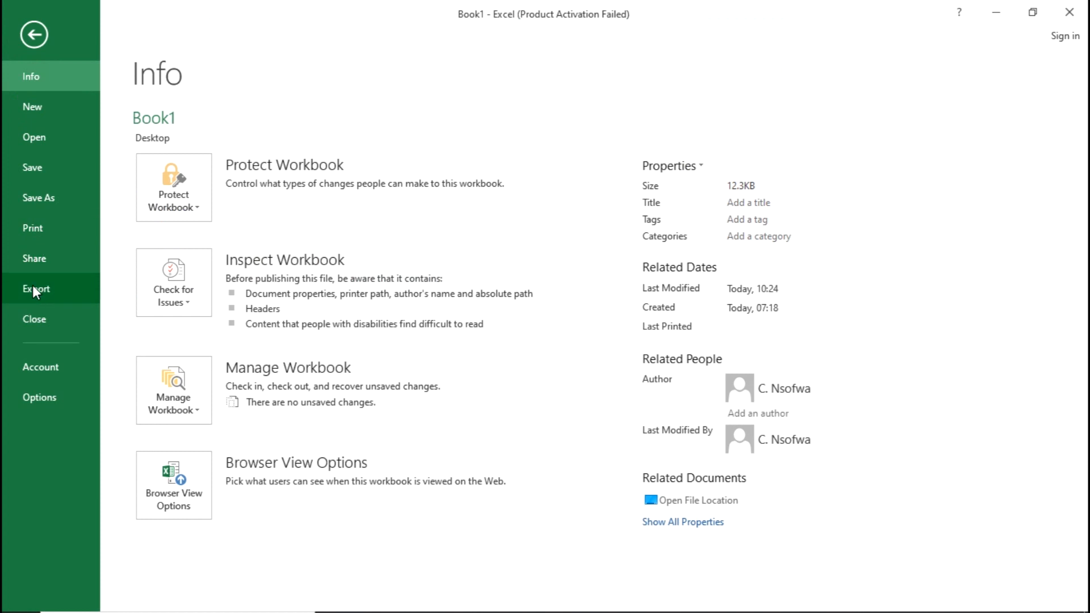
left_click(43, 237)
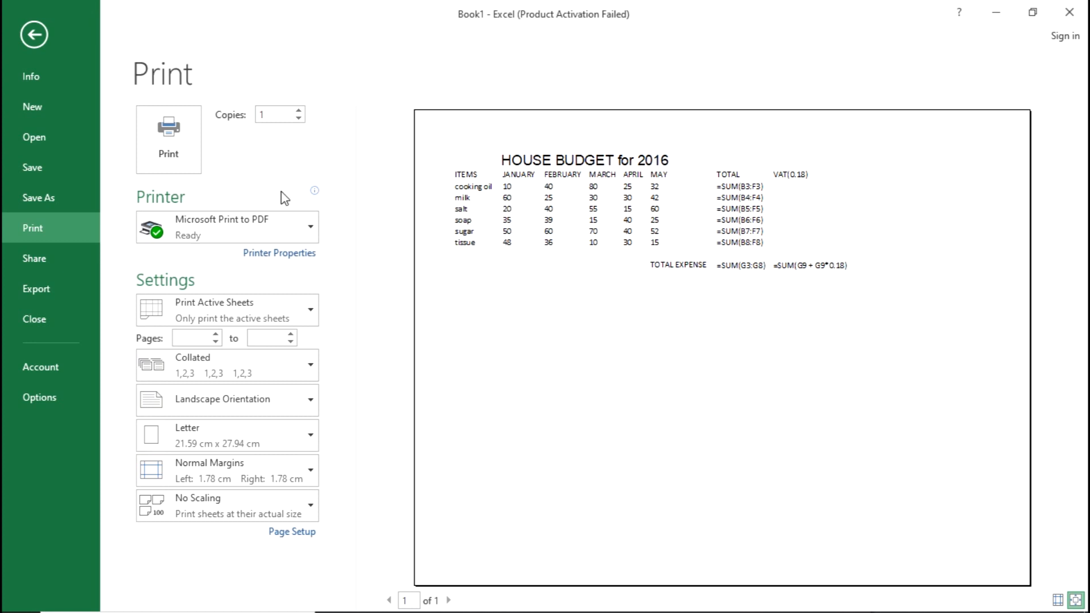
mouse_move(316, 239)
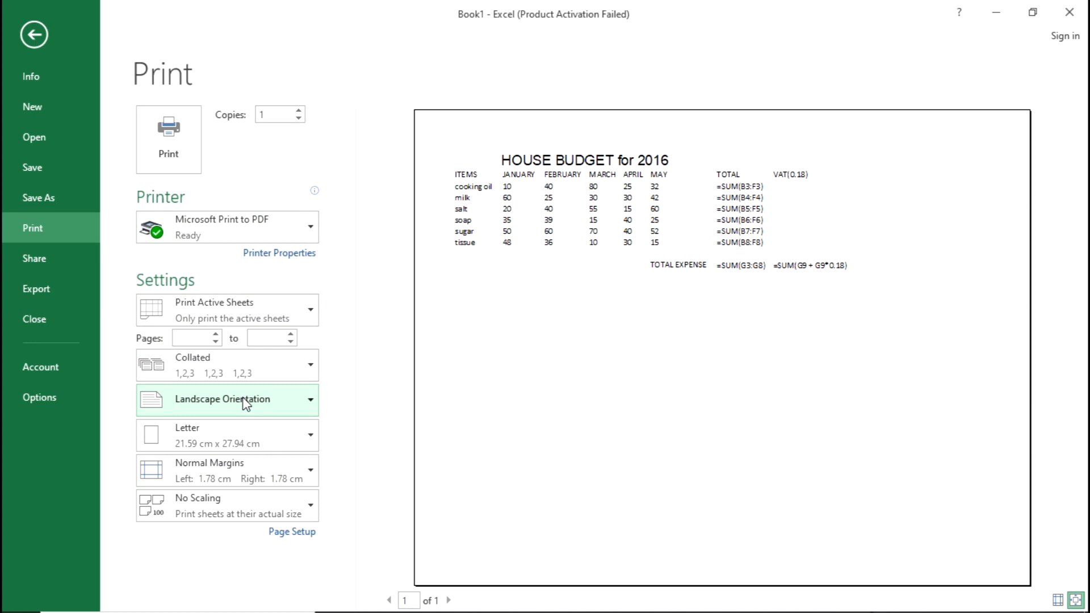
Switch to the exam paper PDF in the browser, reread tasks (i) to (viii) and the print instruction, and return to Excel.
key("alt+Tab")
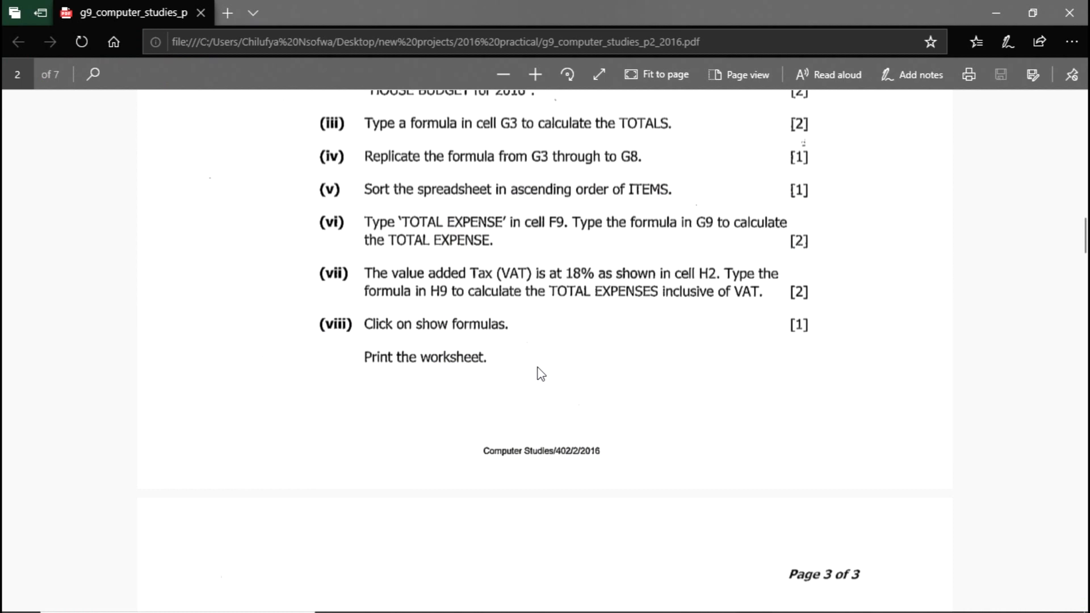
scroll(541, 374, "up", 3)
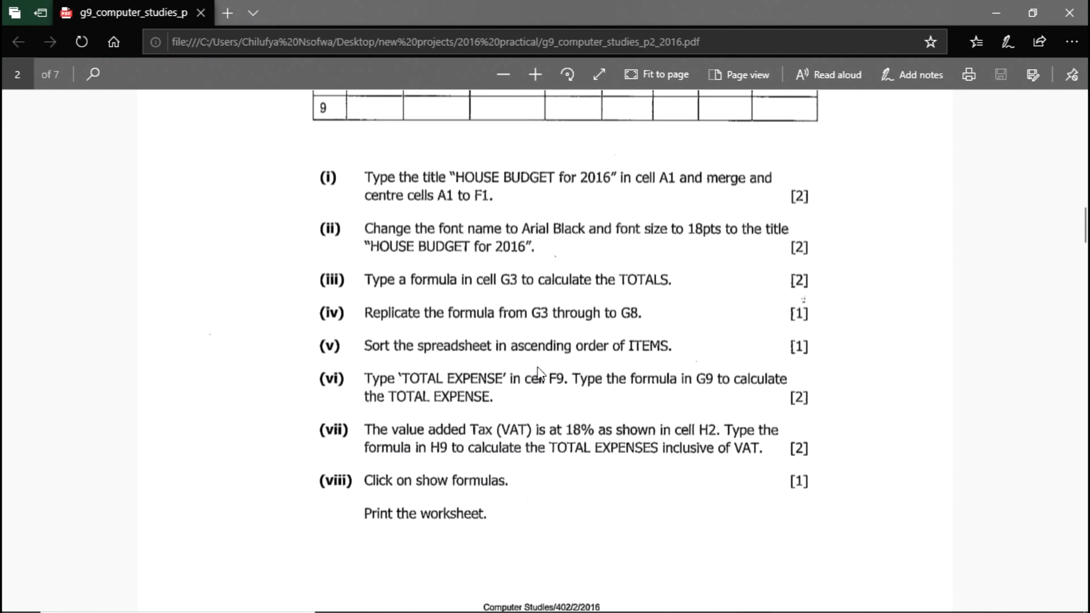
scroll(538, 374, "up", 3)
scroll(539, 374, "down", 3)
key("alt+Tab")
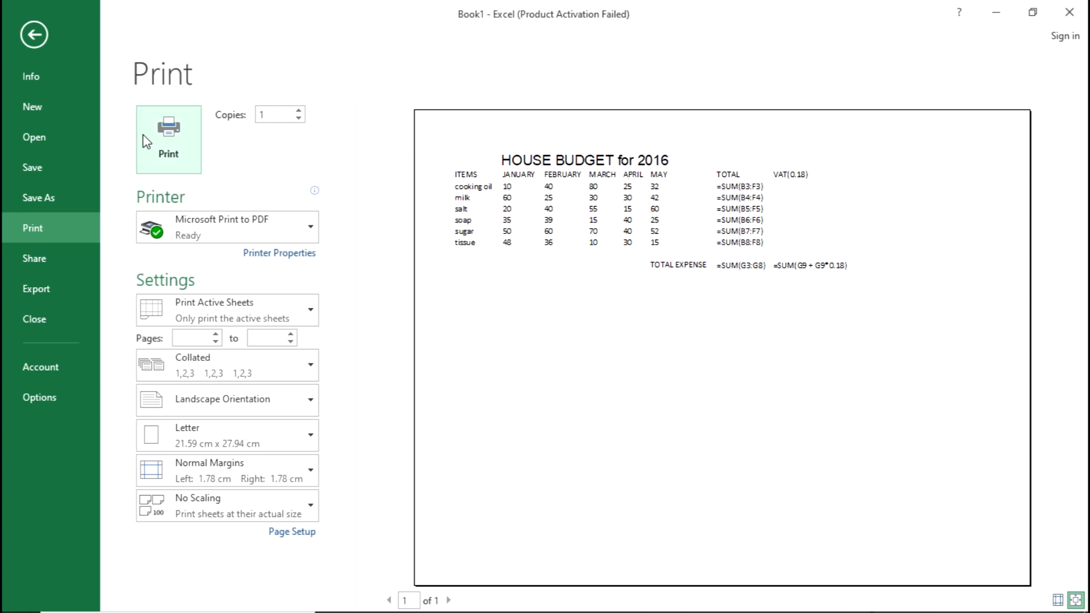
Try to print the active sheet with Microsoft Print to PDF, dismiss the printing dialogs and return to the sheet.
left_click(142, 134)
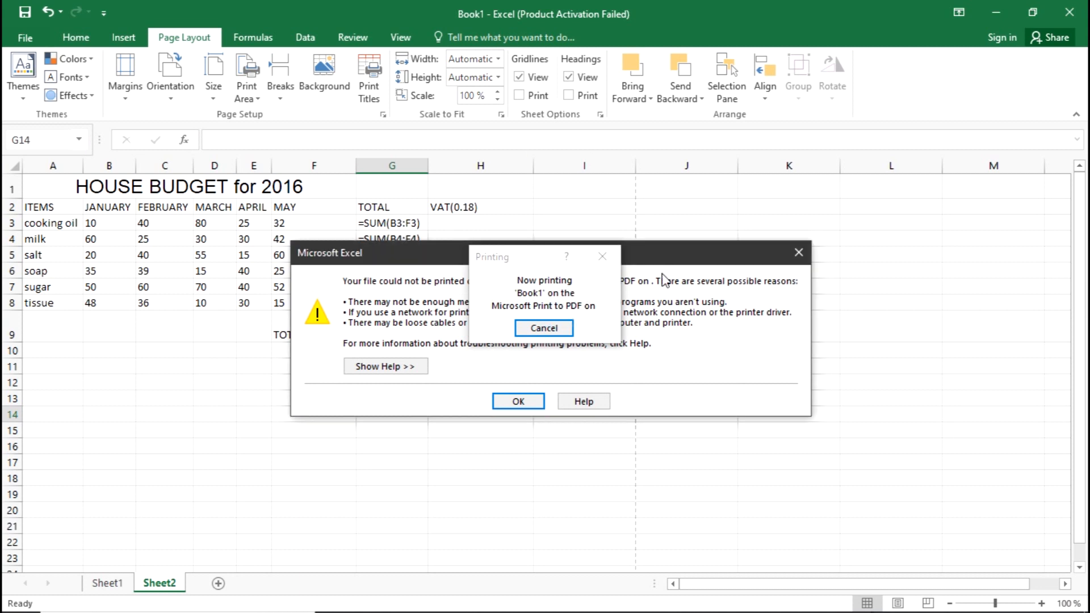
left_click(543, 406)
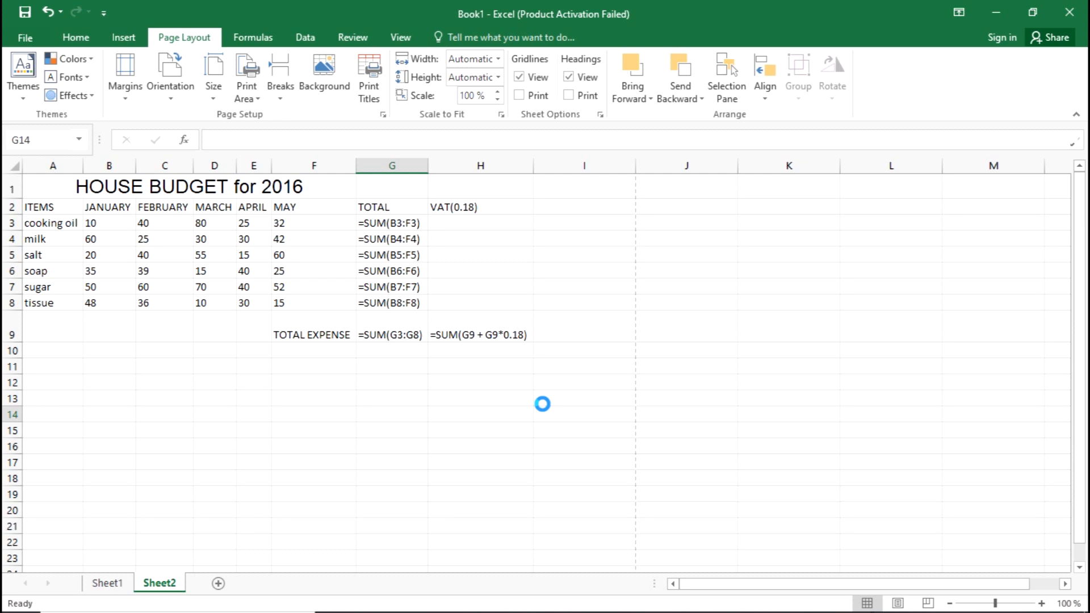
left_click(543, 403)
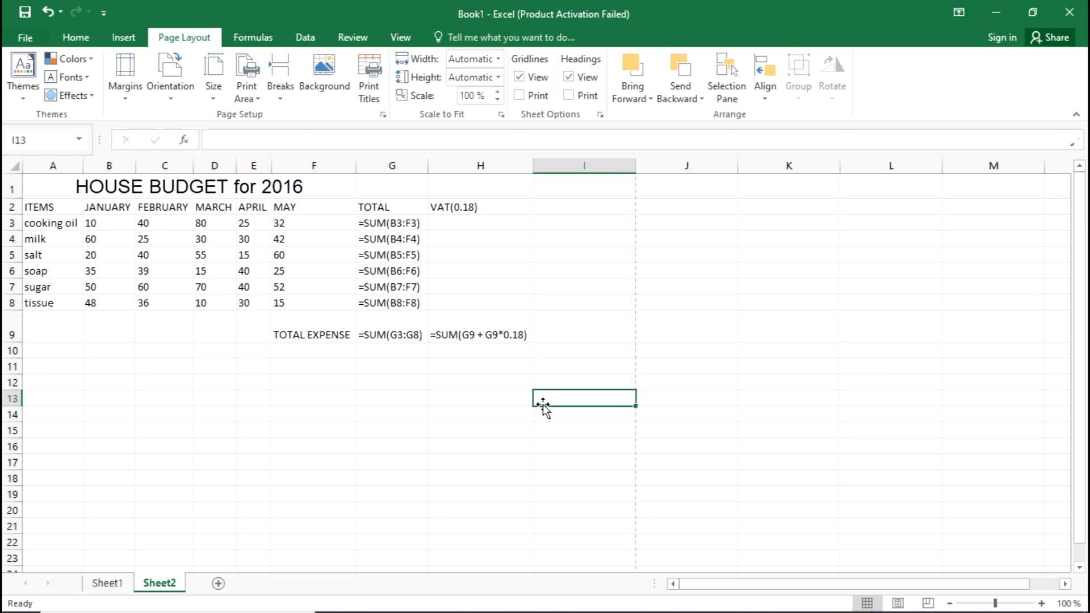
left_click(400, 355)
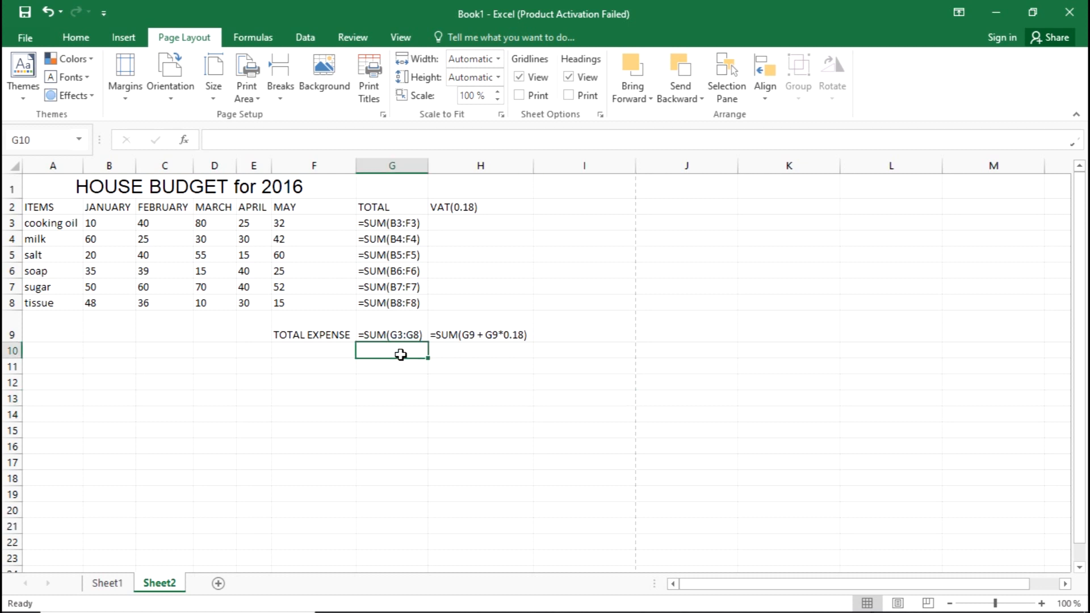